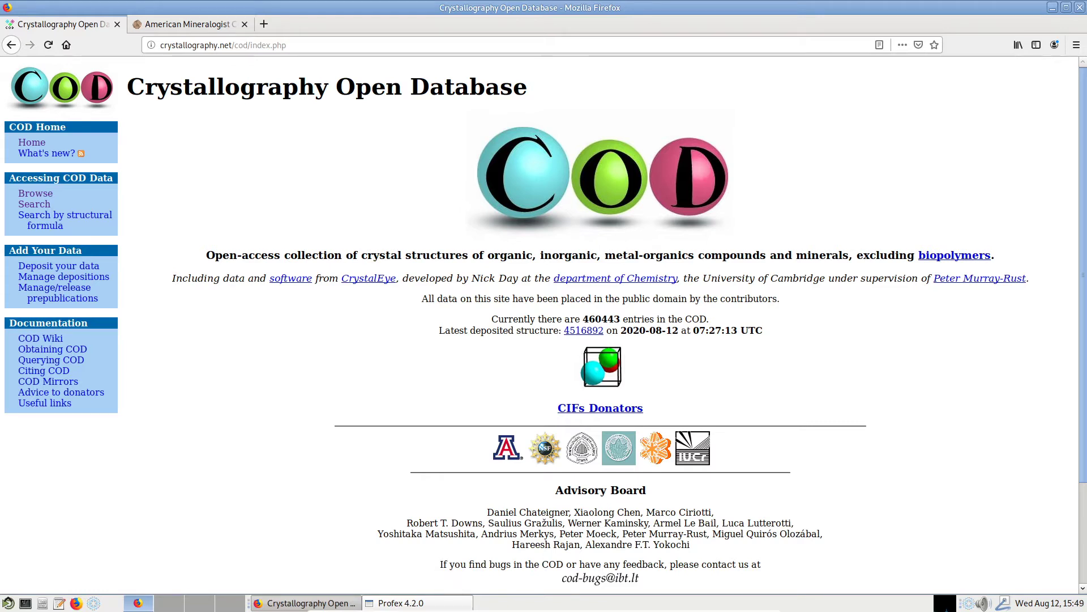
# Search the Crystallography Open Database for calcite.
pyautogui.click(35, 204)
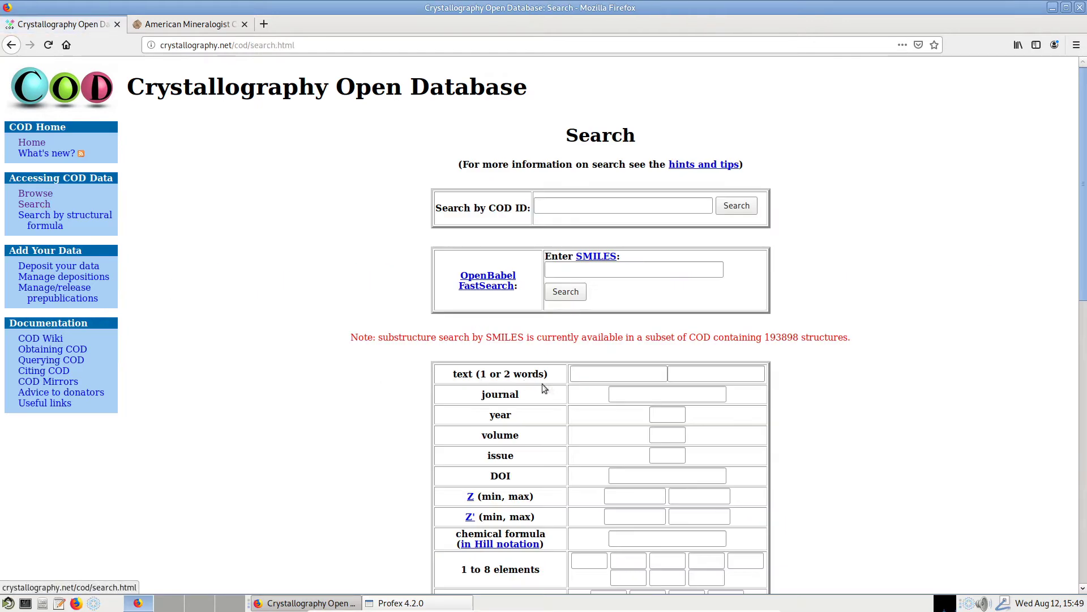
pyautogui.click(582, 376)
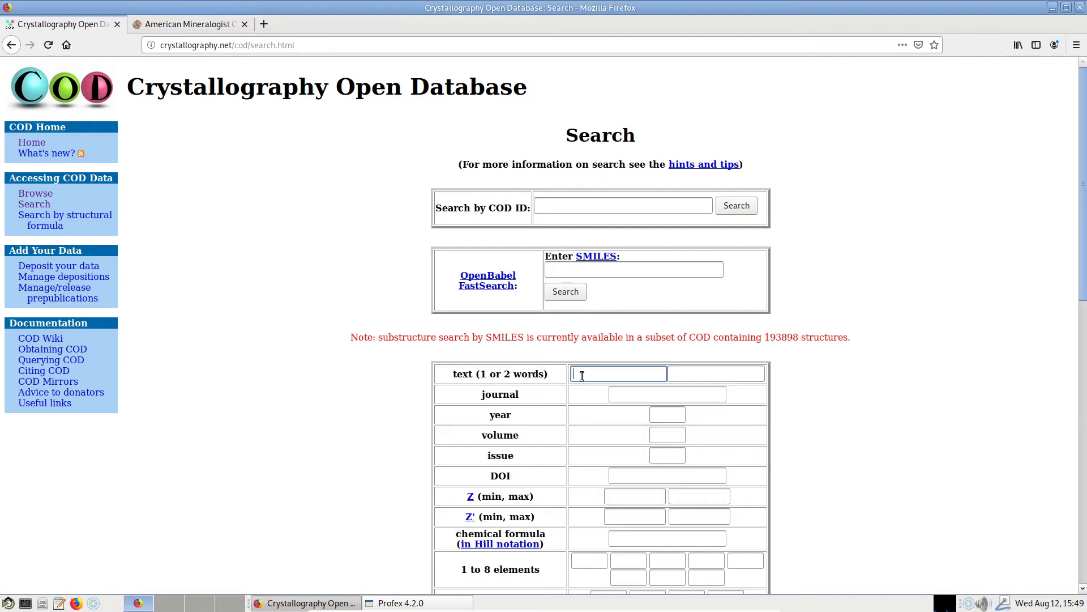
pyautogui.write('calcite')
pyautogui.press('Return')
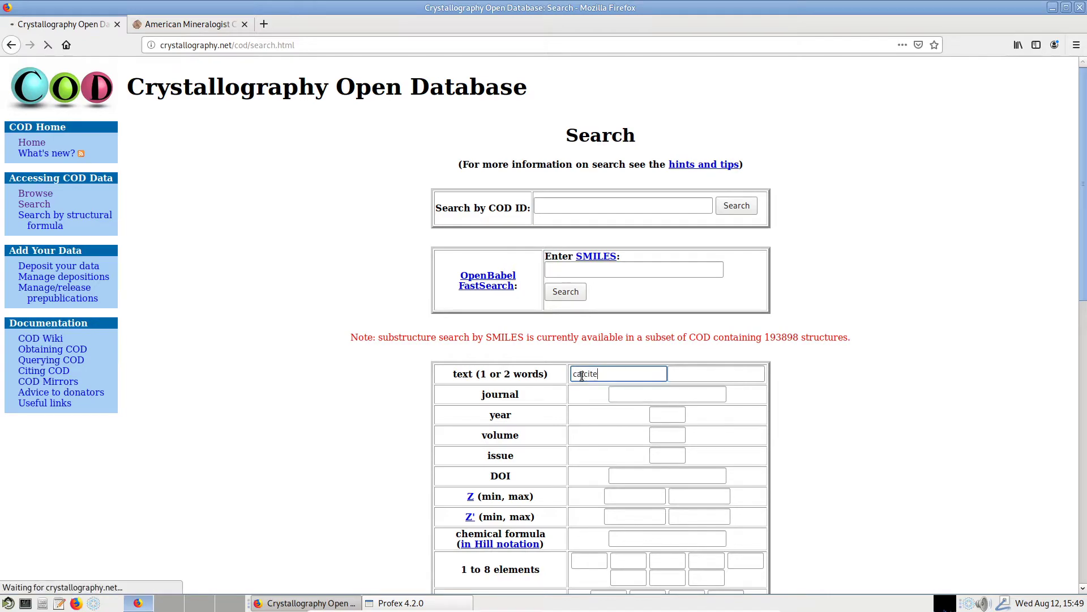
# Page through the 138 calcite results and save entry 9000965 as 9000965.cif.
pyautogui.scroll(-3, 352, 385)
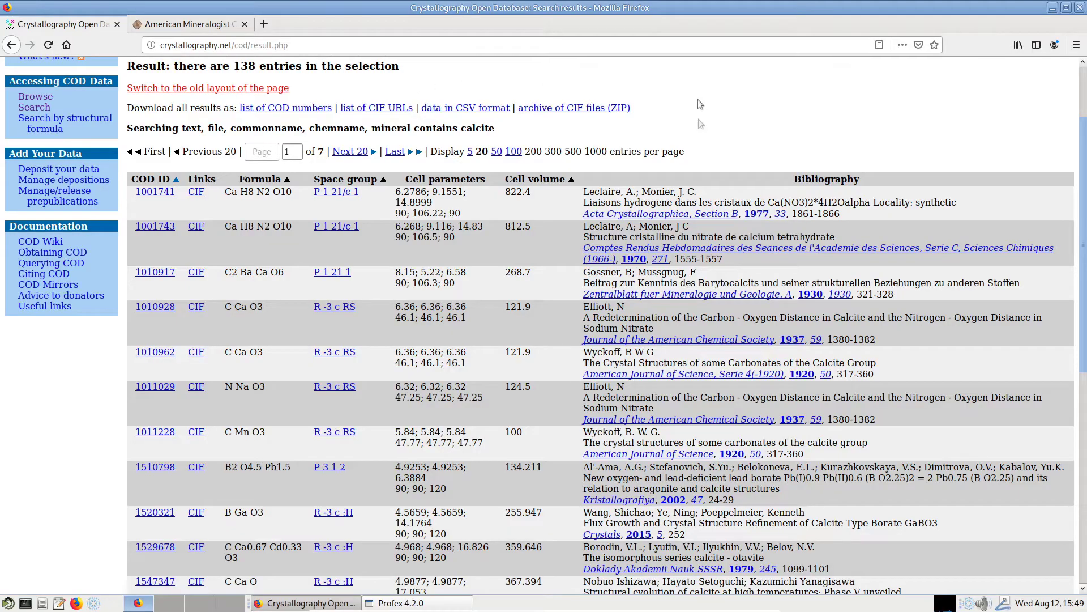
pyautogui.scroll(-5, 476, 287)
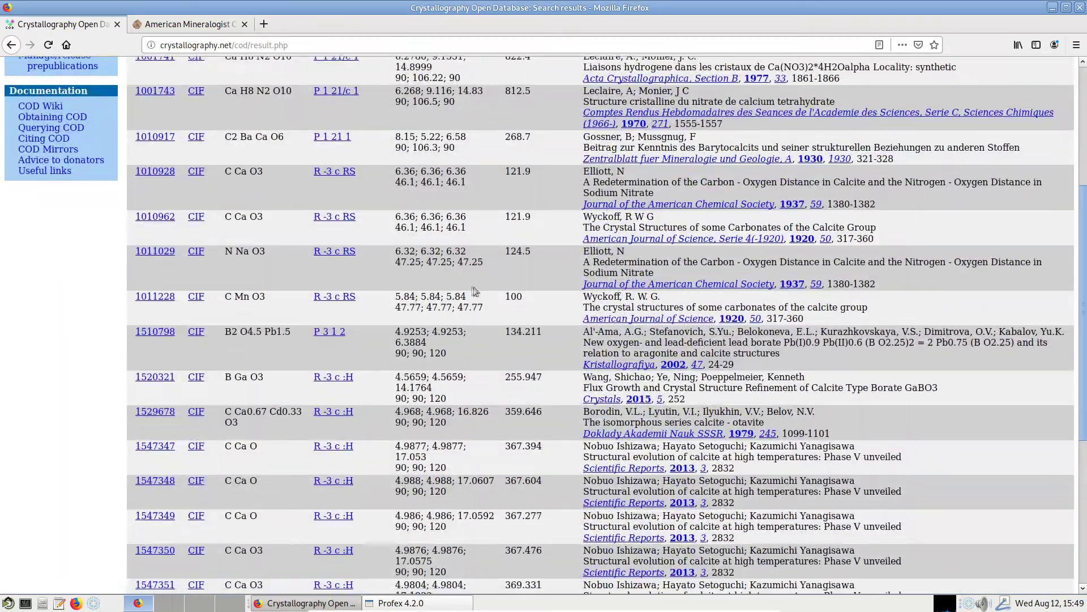
pyautogui.scroll(-5, 475, 295)
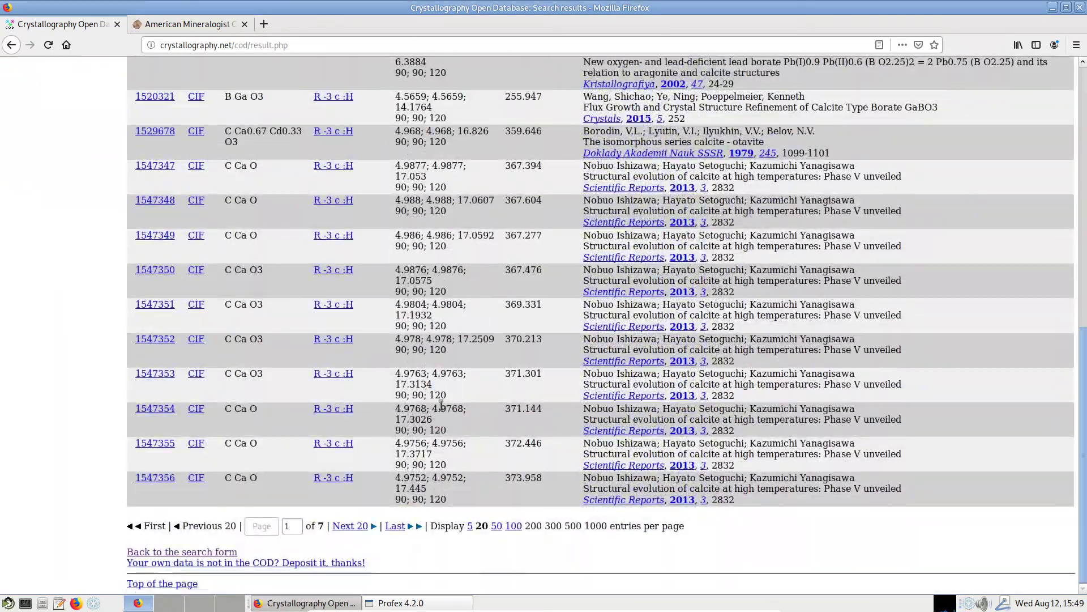
pyautogui.click(355, 528)
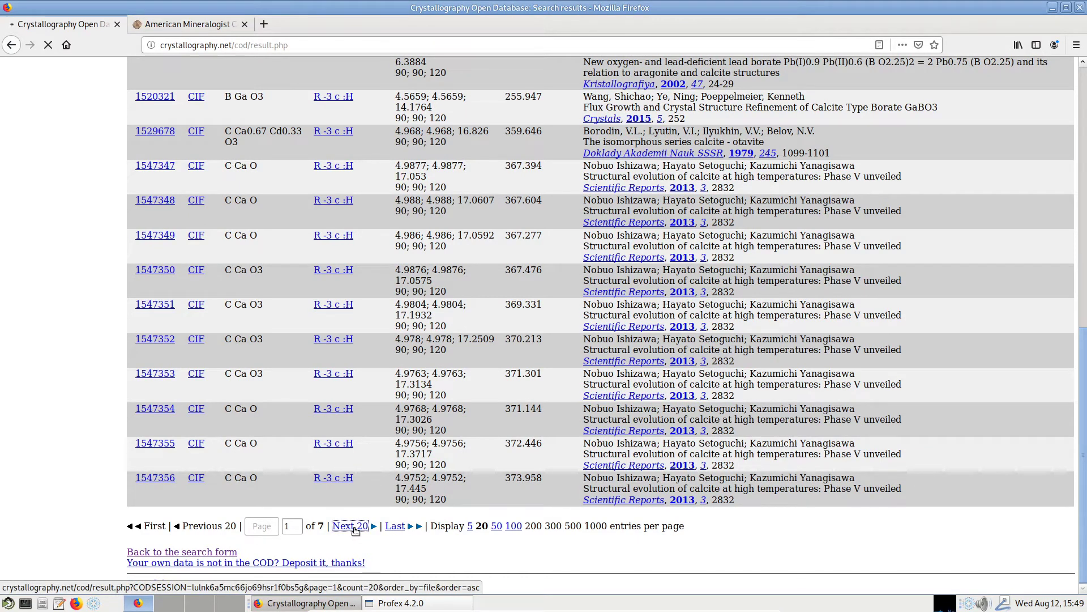
pyautogui.scroll(-5, 499, 416)
pyautogui.scroll(-3, 499, 416)
pyautogui.click(351, 526)
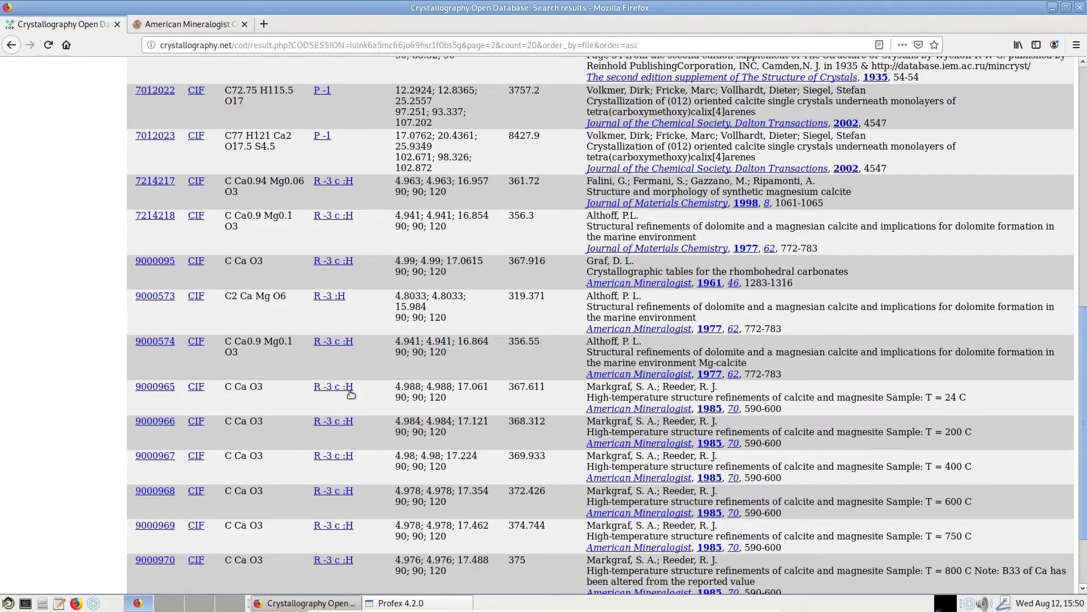
pyautogui.click(196, 388)
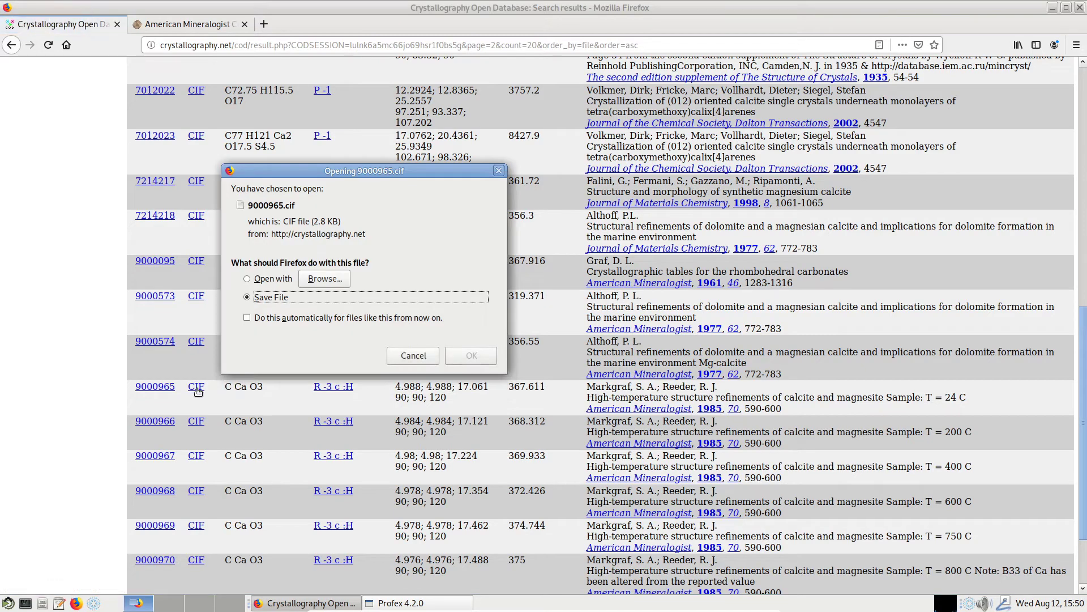
pyautogui.click(469, 356)
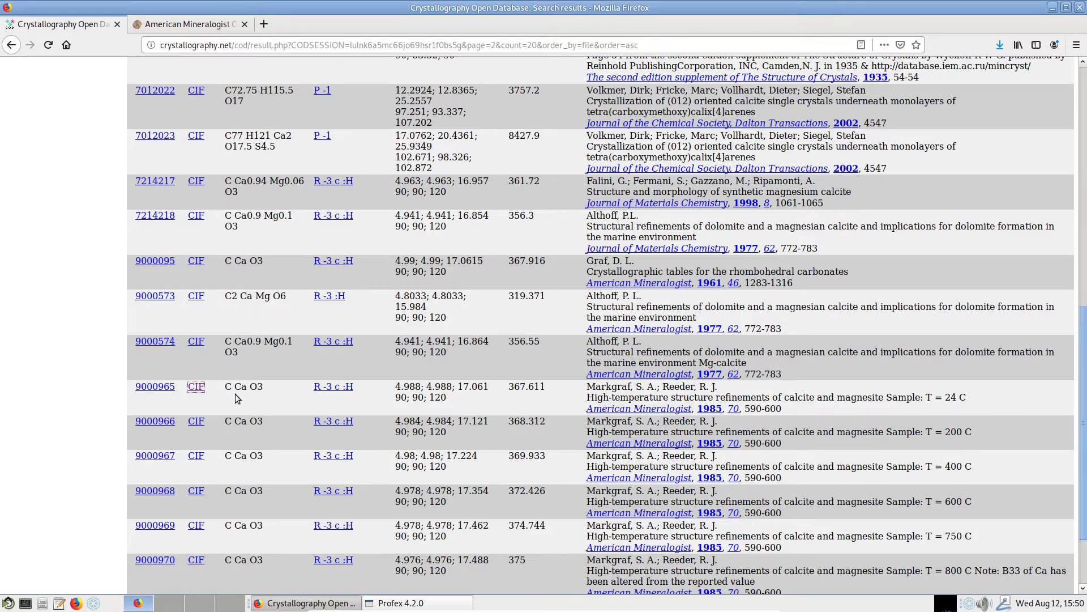
pyautogui.scroll(15, 235, 393)
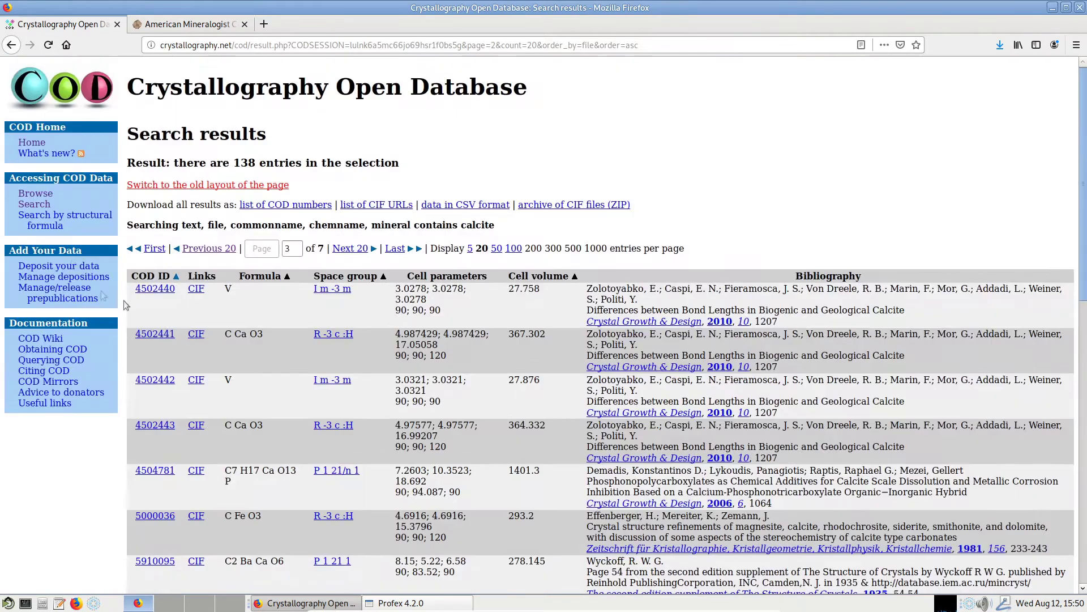
# Run a new Crystallography Open Database search for dolomite.
pyautogui.click(41, 205)
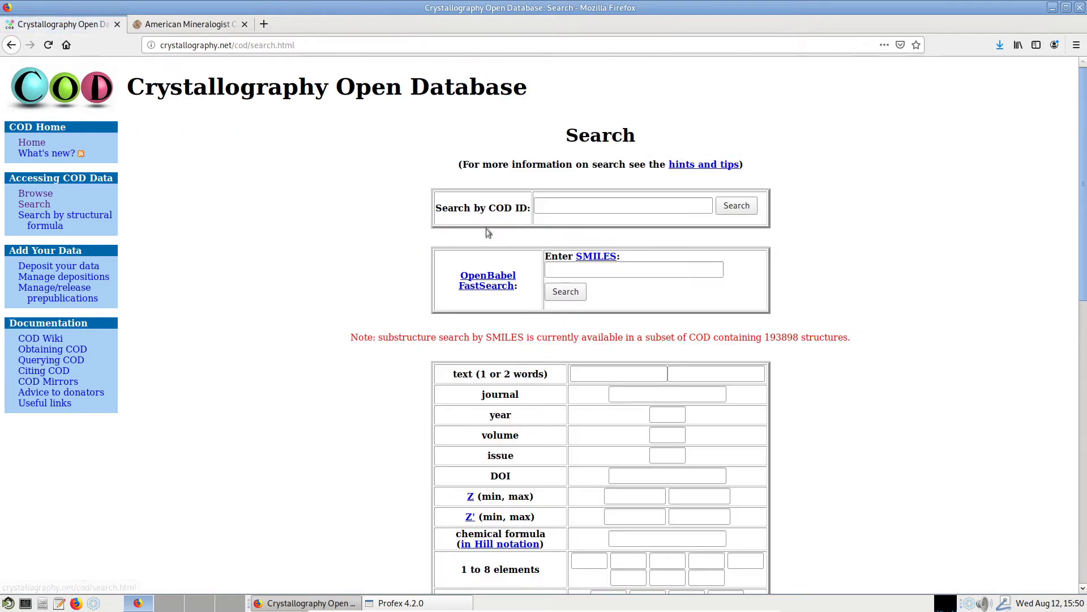
pyautogui.click(634, 369)
pyautogui.write('dolomite')
pyautogui.press('Return')
# Save dolomite entry 9000083 as 9000083.cif and switch to the American Mineralogist database.
pyautogui.scroll(-4, 579, 355)
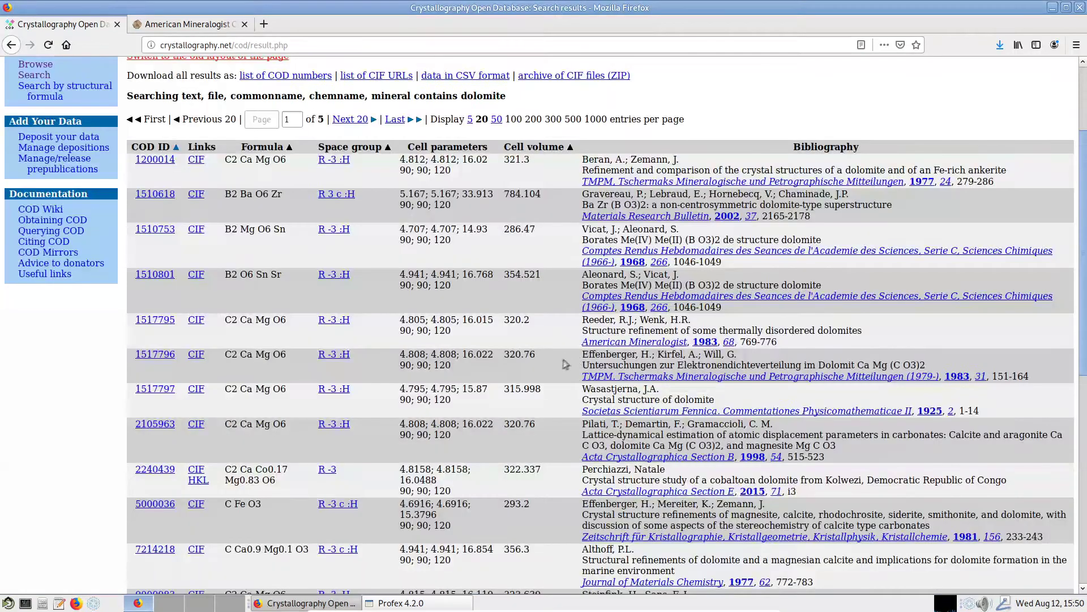
pyautogui.scroll(-5, 564, 359)
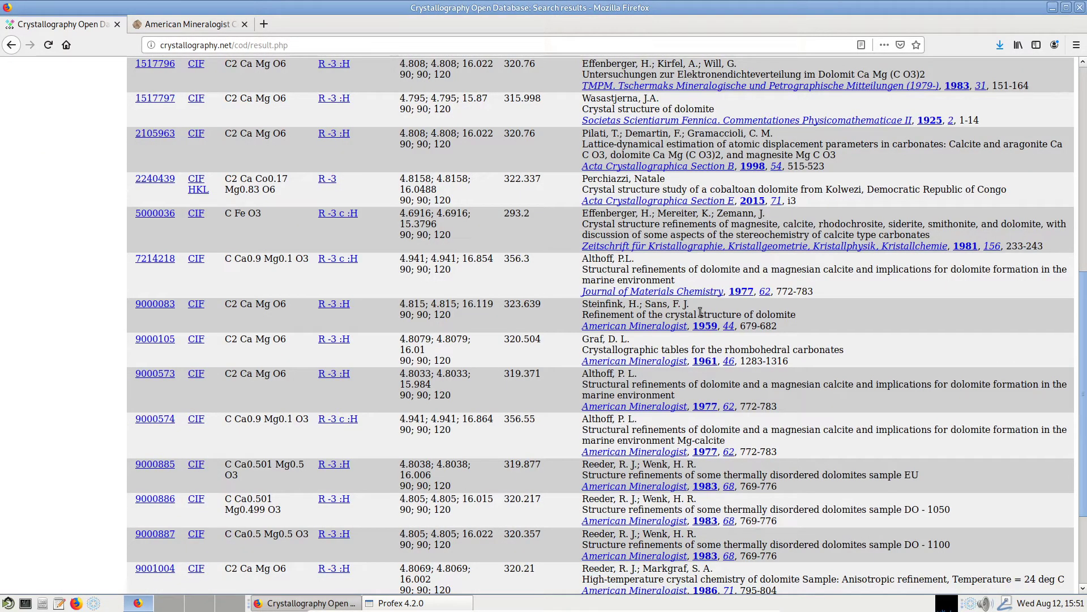
pyautogui.click(196, 306)
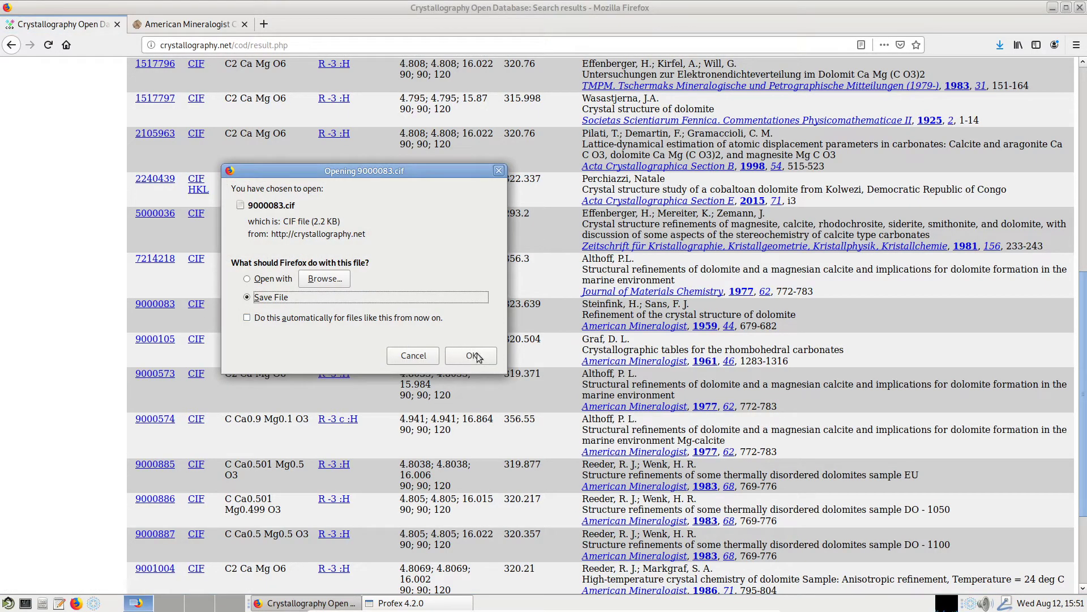
pyautogui.click(473, 355)
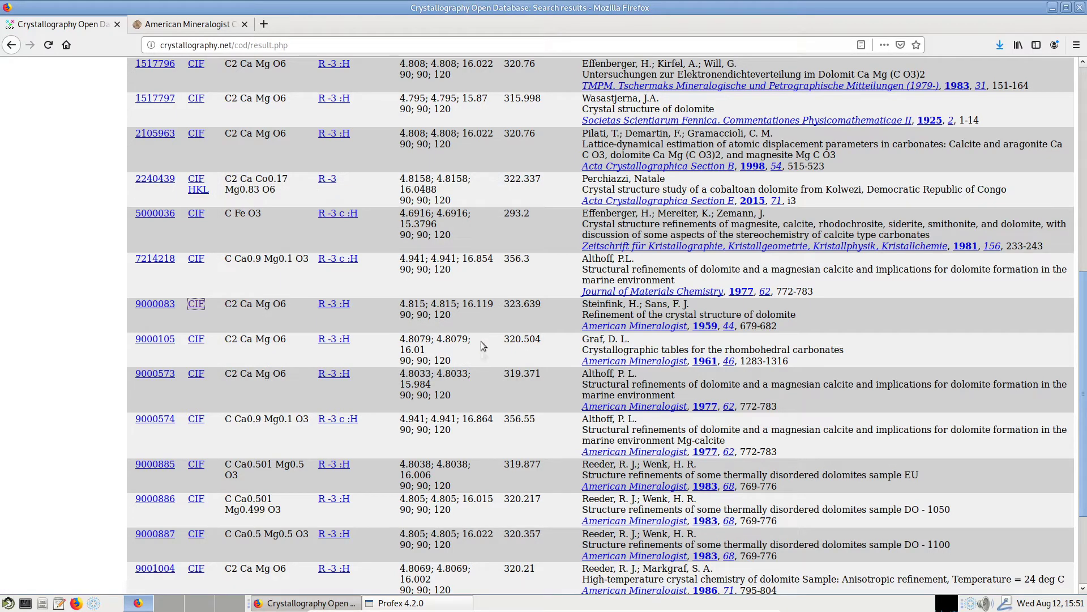
pyautogui.click(191, 26)
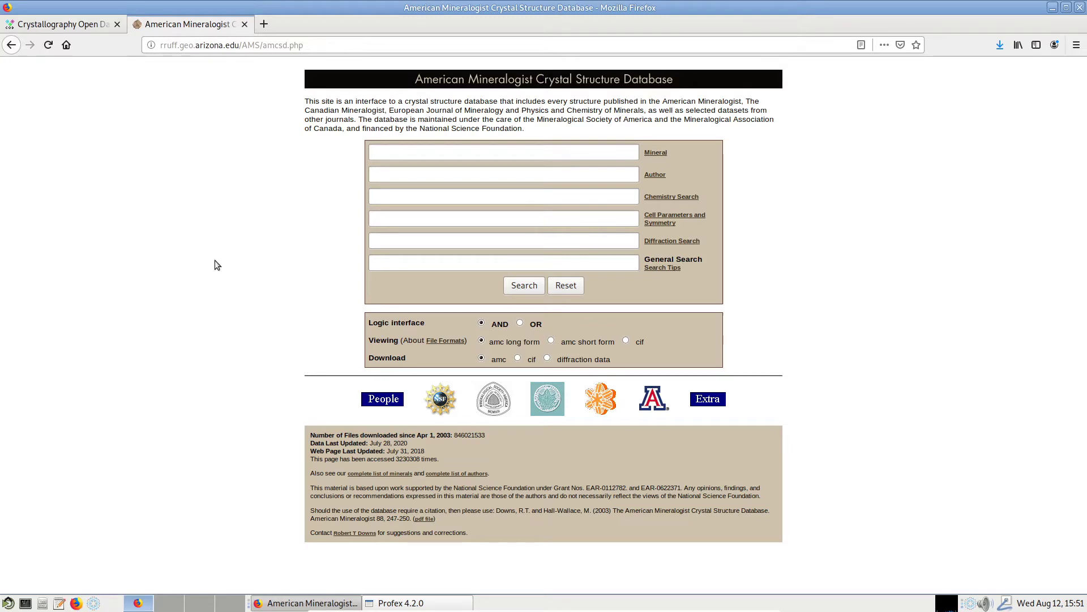
# Search American Mineralogist for aragonite and save the first record's CIF as AMS_DATA.cif.
pyautogui.click(402, 152)
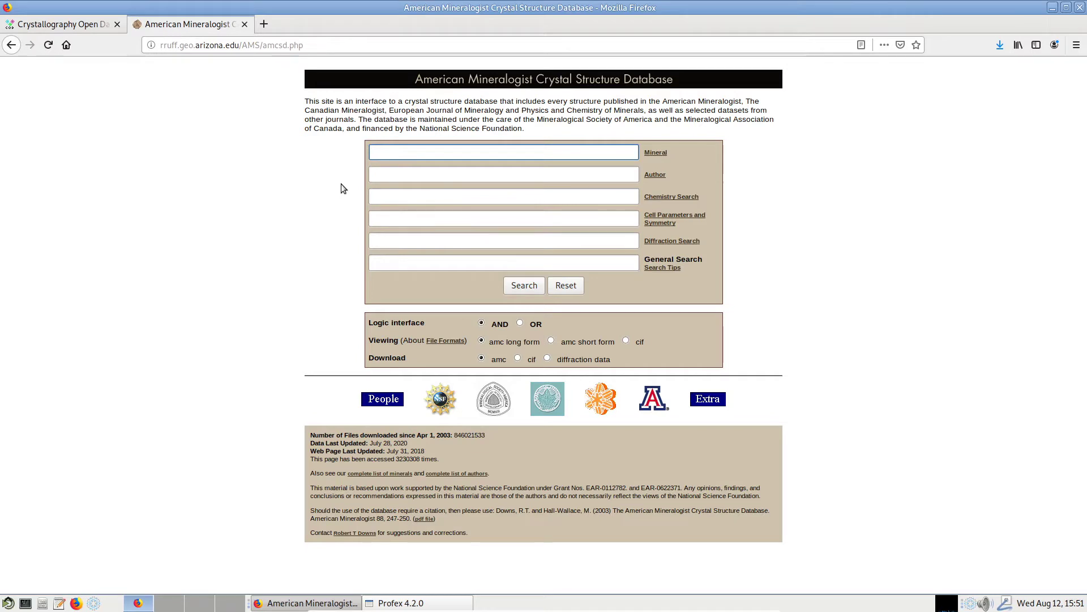
pyautogui.write('aragonite')
pyautogui.press('Return')
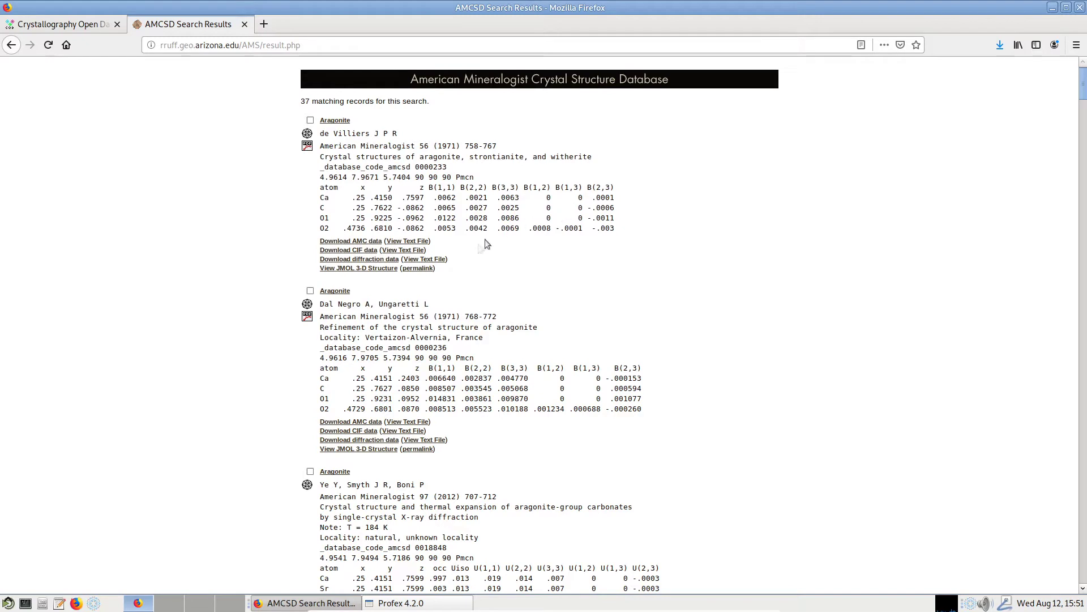
pyautogui.click(355, 250)
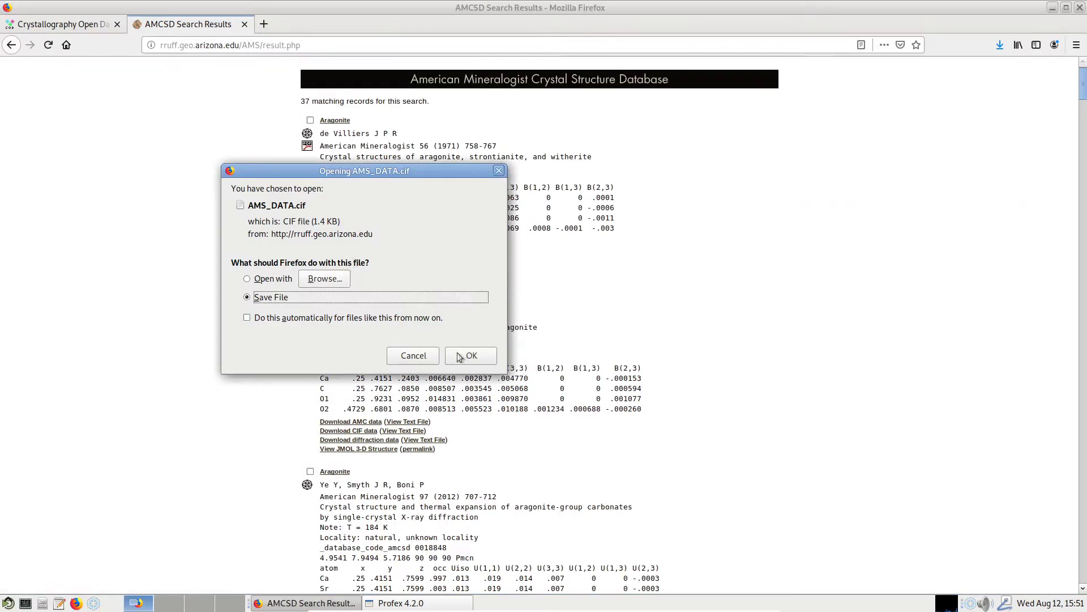
pyautogui.click(462, 356)
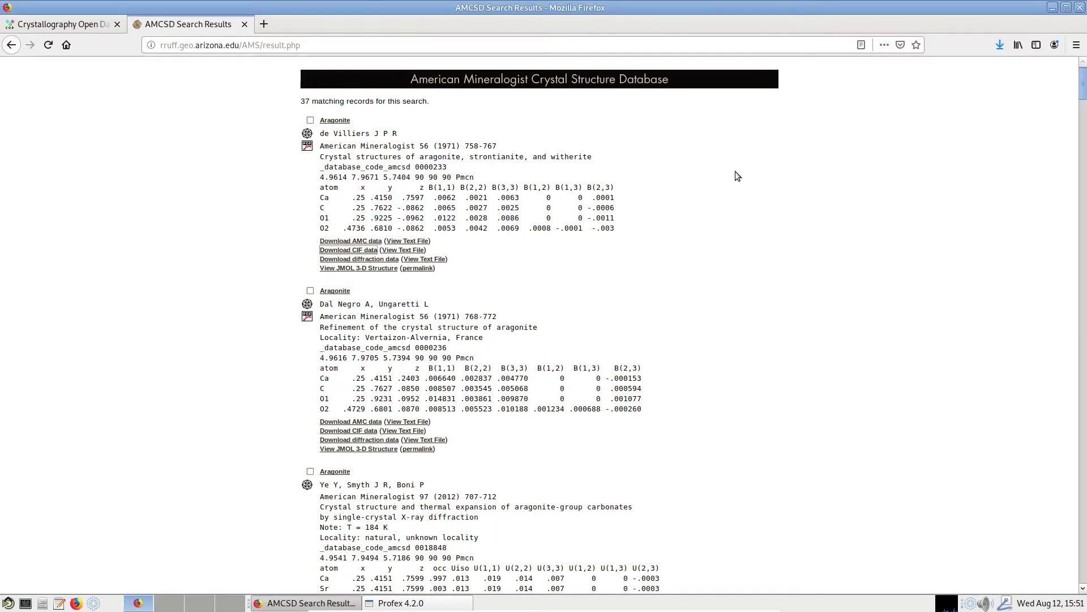
# Move the three downloaded .cif files from Downloads into the Ep05 folder.
pyautogui.click(1052, 7)
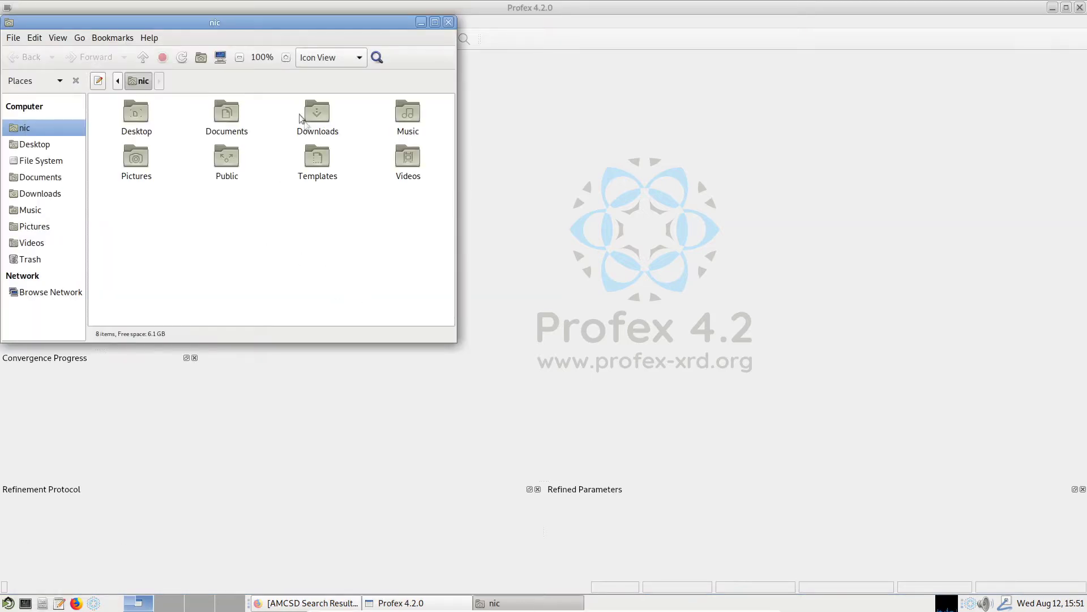
pyautogui.click(317, 116)
pyautogui.moveTo(378, 205); pyautogui.dragTo(165, 177)
pyautogui.click(548, 162)
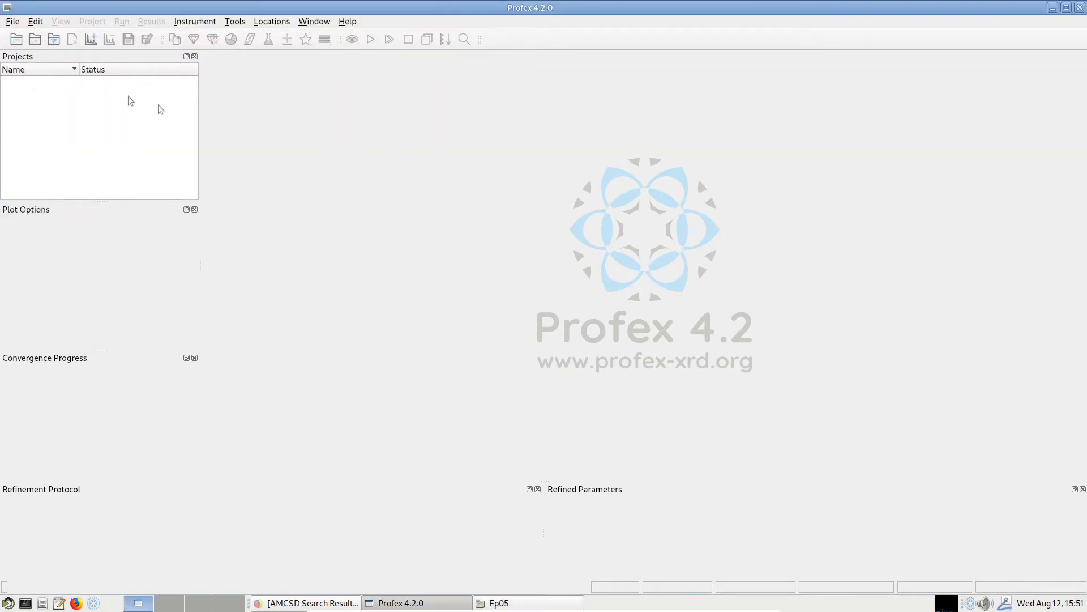
# Open Profex's Import Structure File window, then enlarge and reposition it.
pyautogui.click(16, 23)
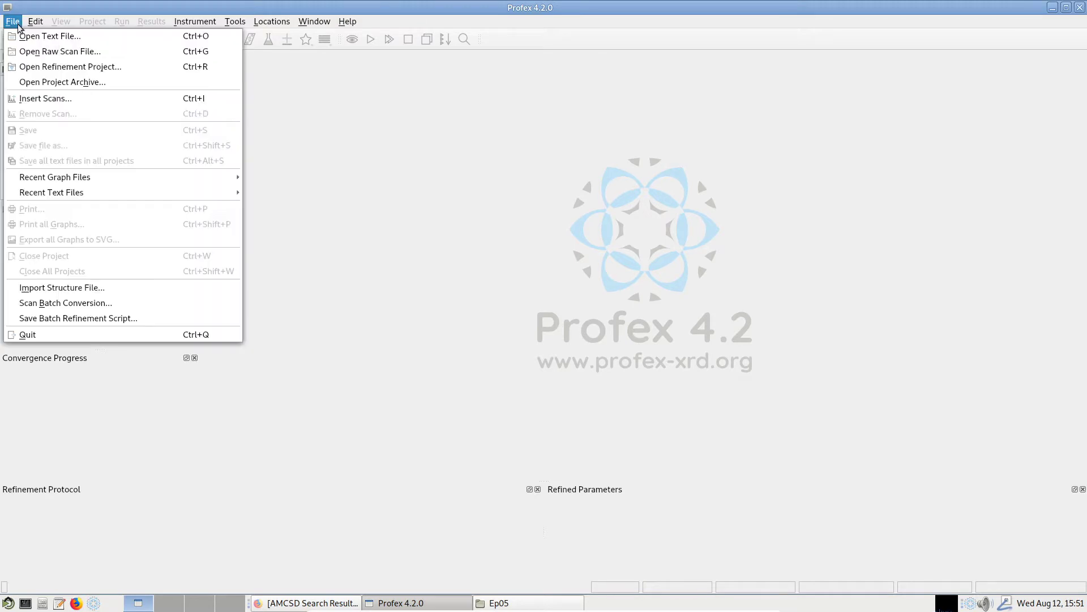
pyautogui.click(61, 289)
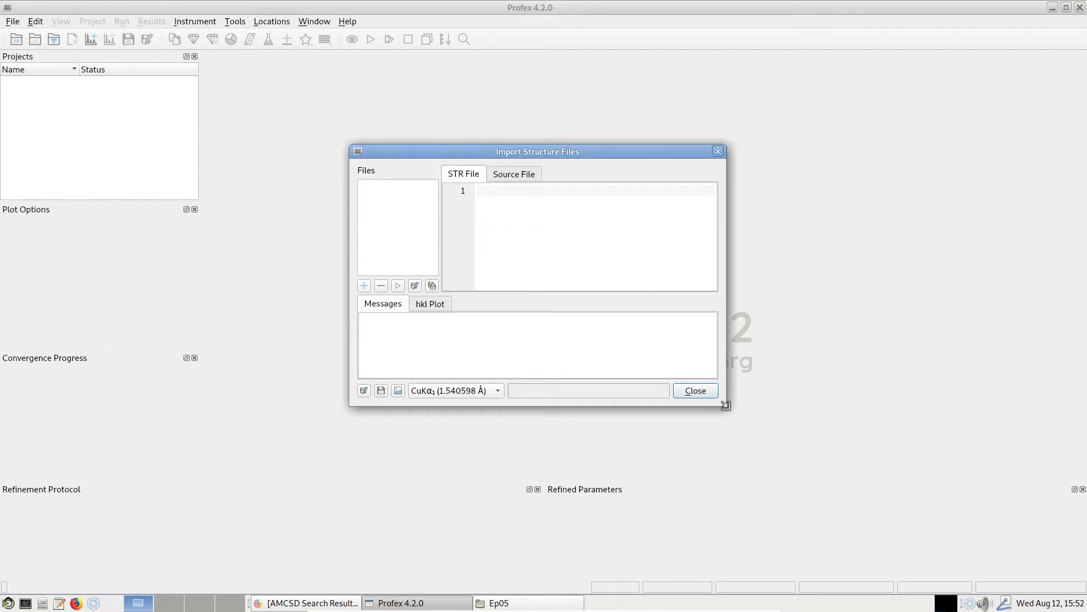
pyautogui.moveTo(726, 405); pyautogui.dragTo(931, 558)
pyautogui.moveTo(620, 155); pyautogui.dragTo(532, 107)
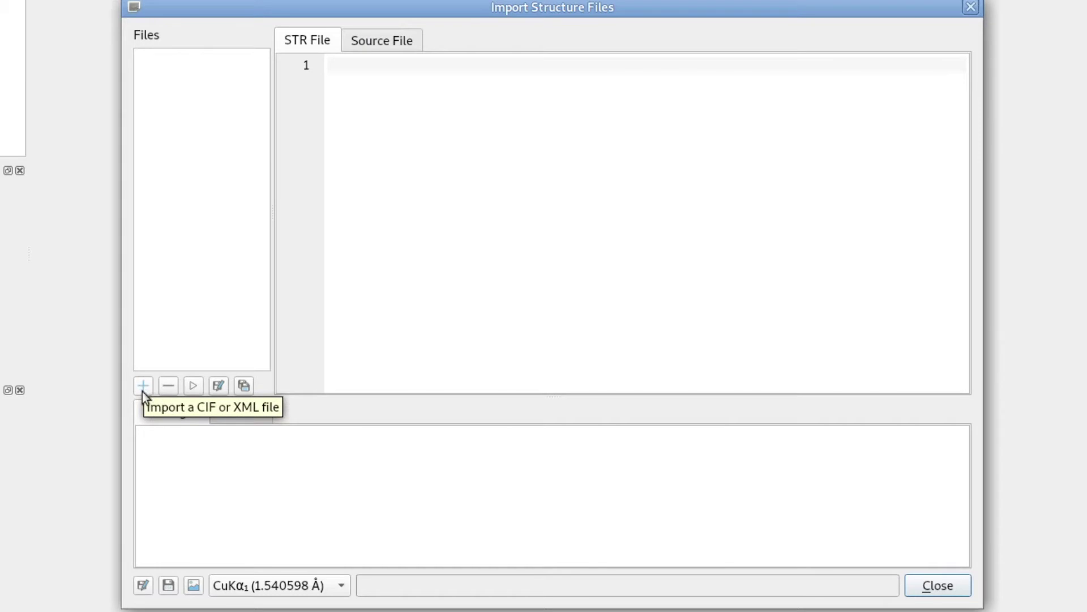
# Import AMS_DATA.cif, 9000083.cif and 9000965.cif from the Ep05 Structures folder.
pyautogui.click(143, 390)
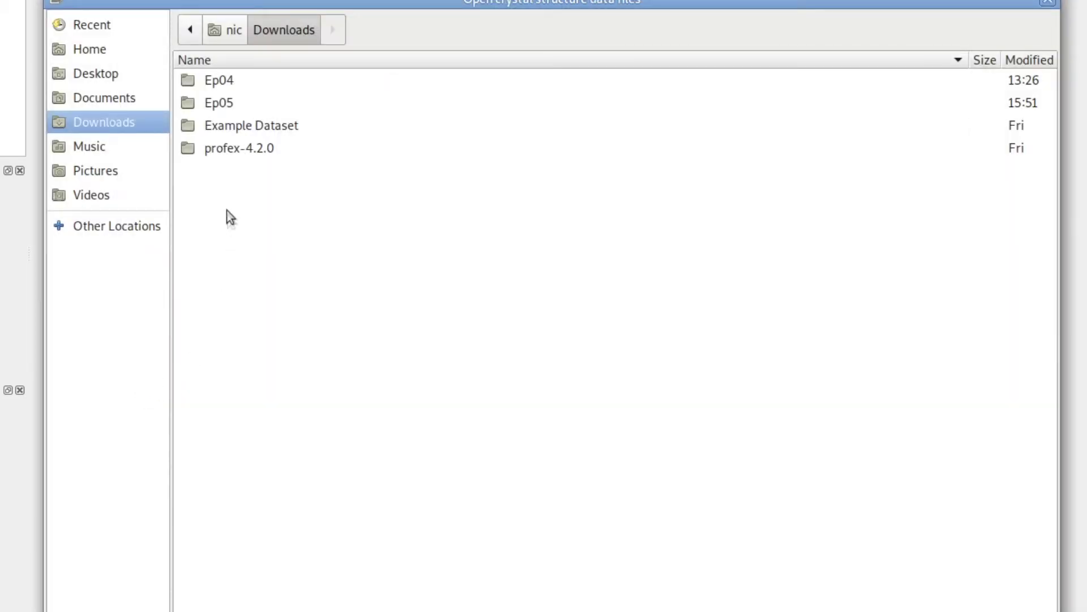
pyautogui.doubleClick(223, 108)
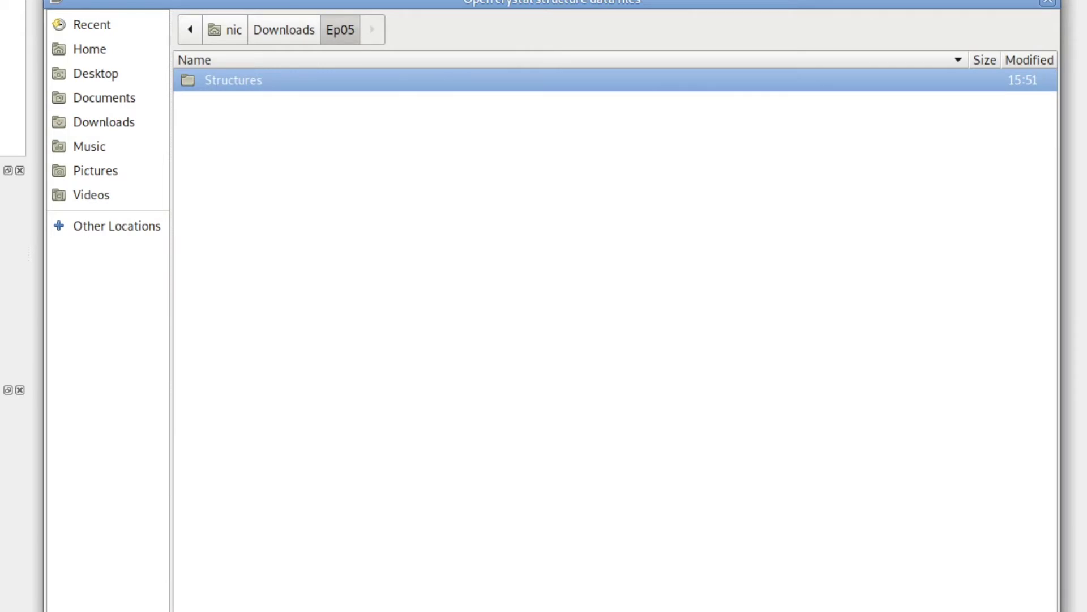
pyautogui.doubleClick(229, 90)
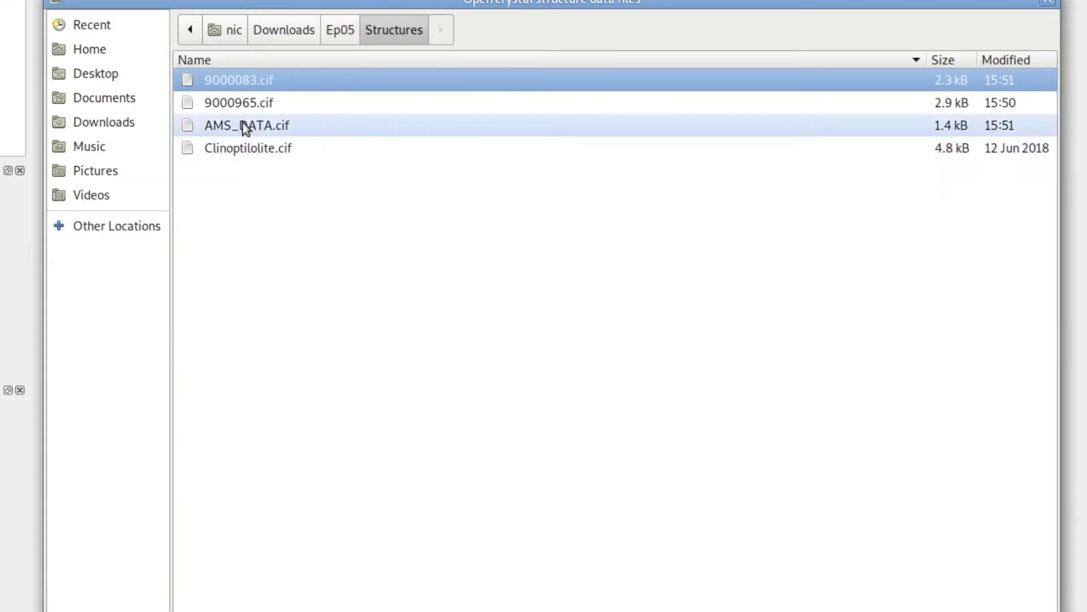
pyautogui.click(242, 121)
pyautogui.keyDown('shift'); pyautogui.click(240, 84); pyautogui.keyUp('shift')
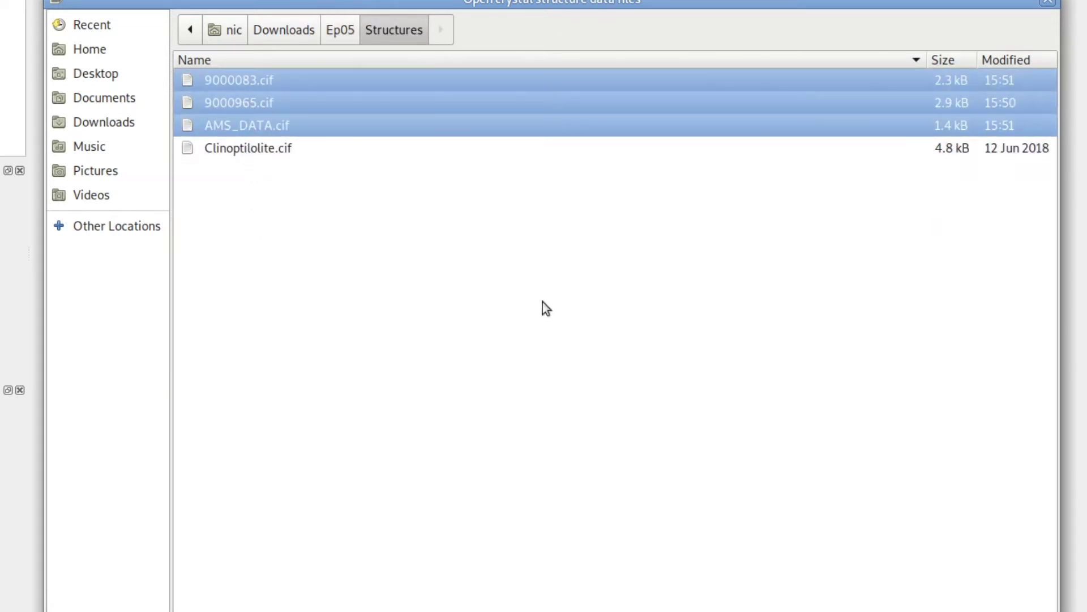
pyautogui.press('Return')
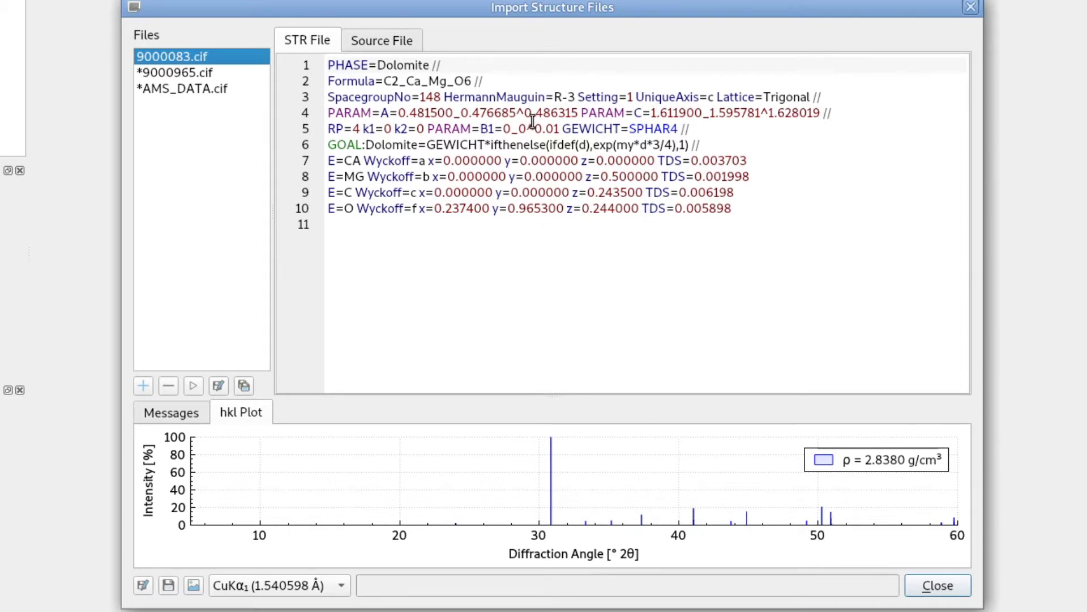
pyautogui.click(397, 41)
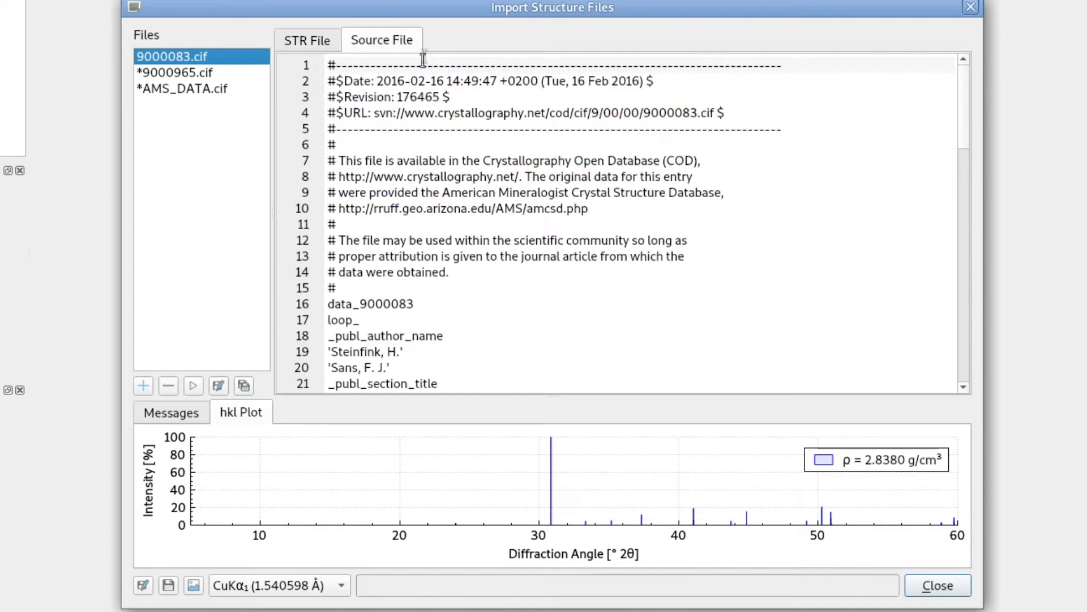
pyautogui.scroll(-9, 588, 170)
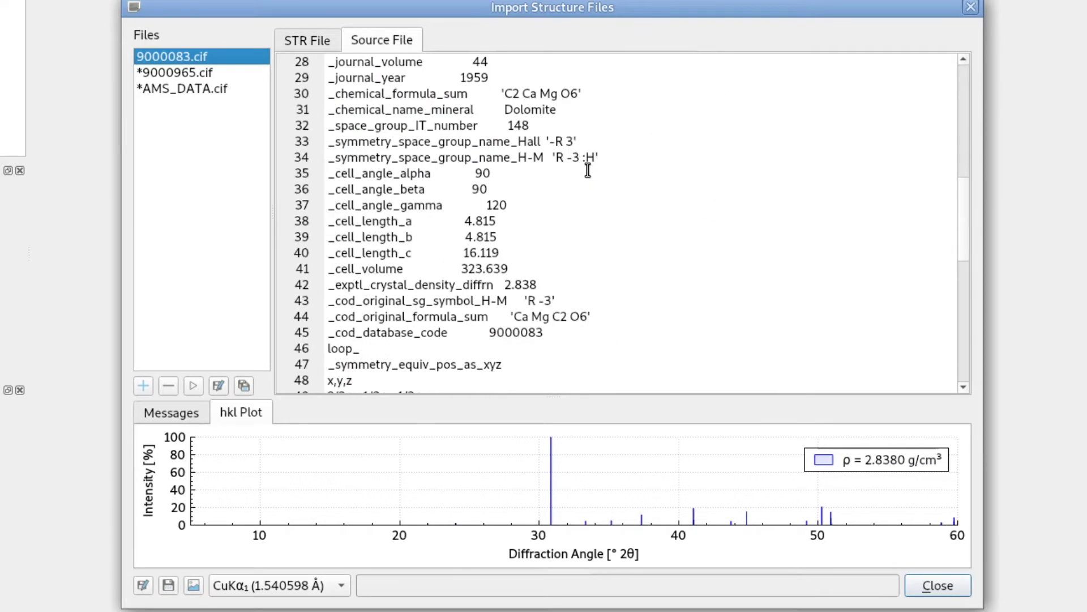
pyautogui.scroll(-10, 588, 170)
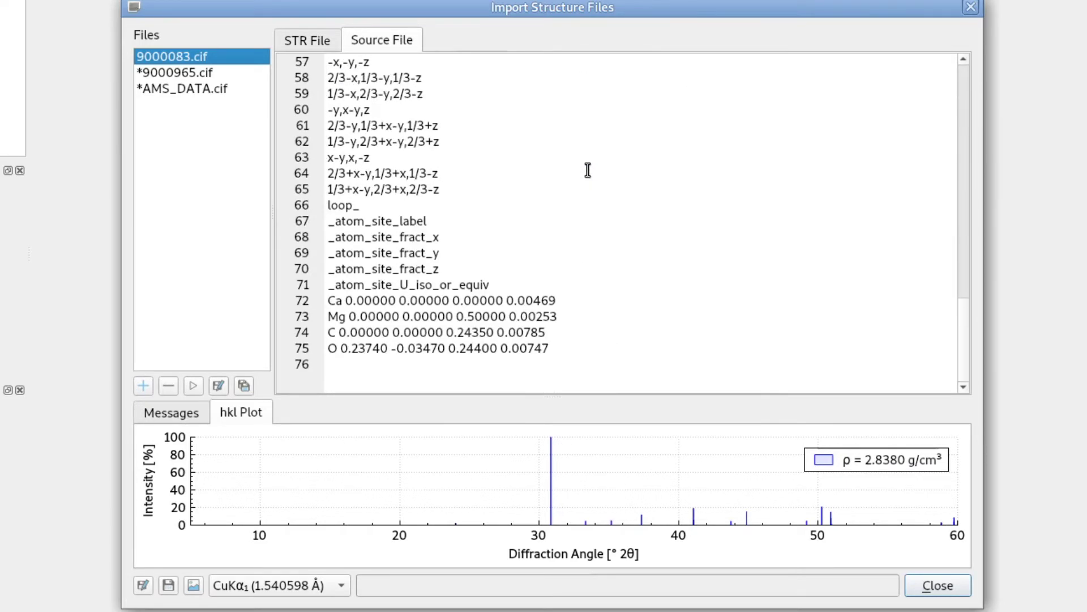
pyautogui.scroll(19, 588, 170)
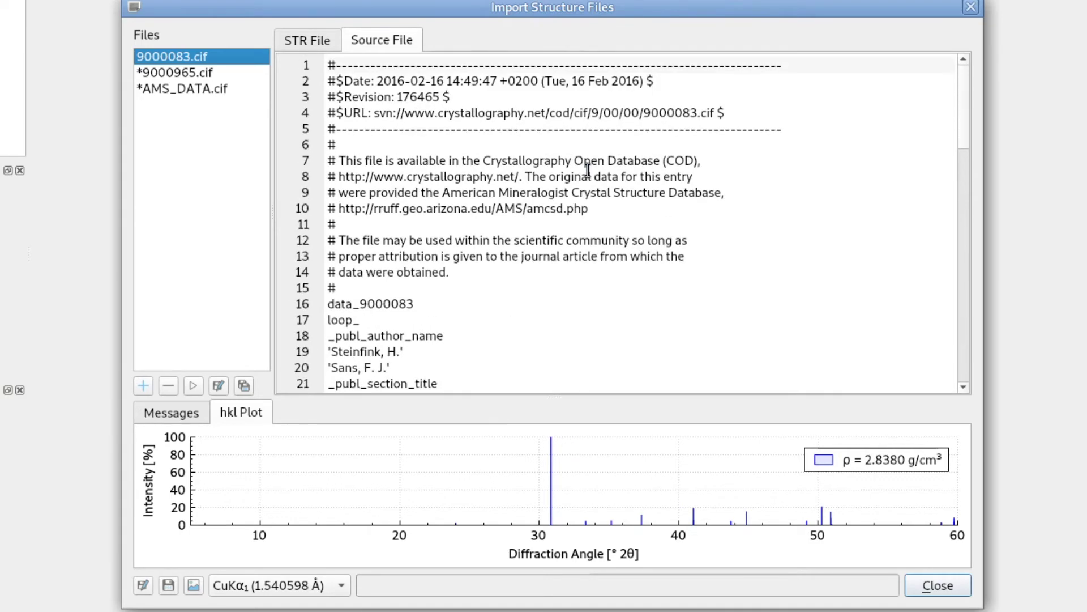
pyautogui.click(315, 41)
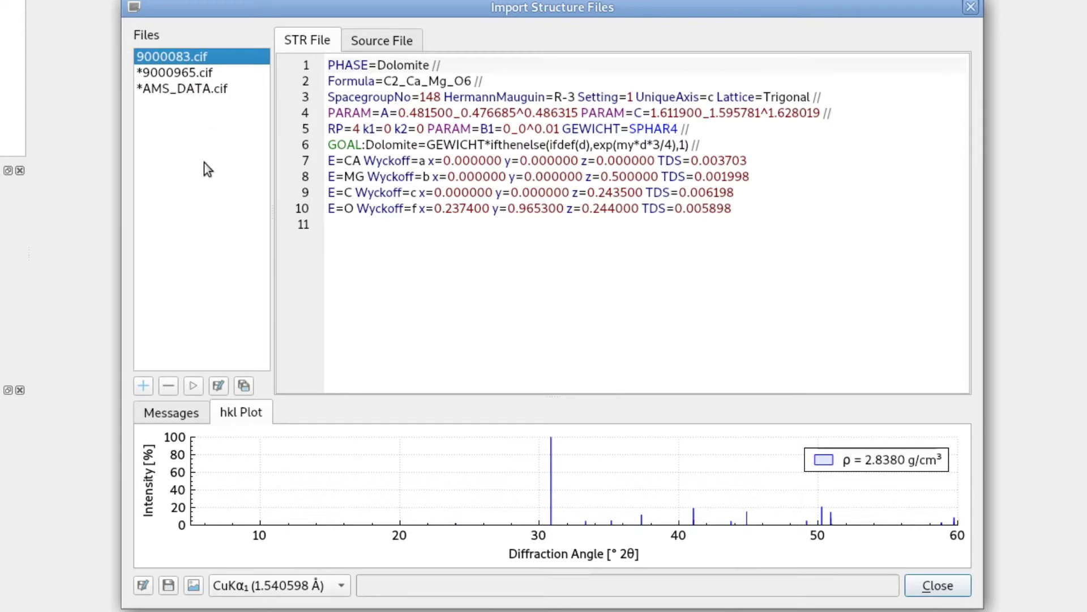
# Review the converted Calcite (9000965) and Aragonite (AMS_DATA) STR files and hkl plots.
pyautogui.click(175, 73)
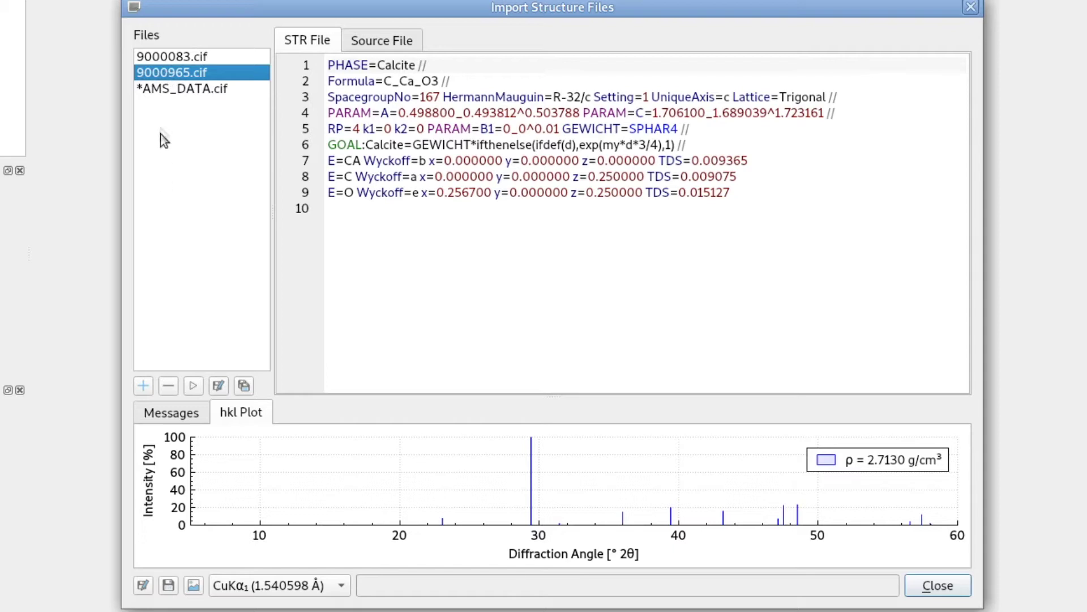
pyautogui.click(160, 92)
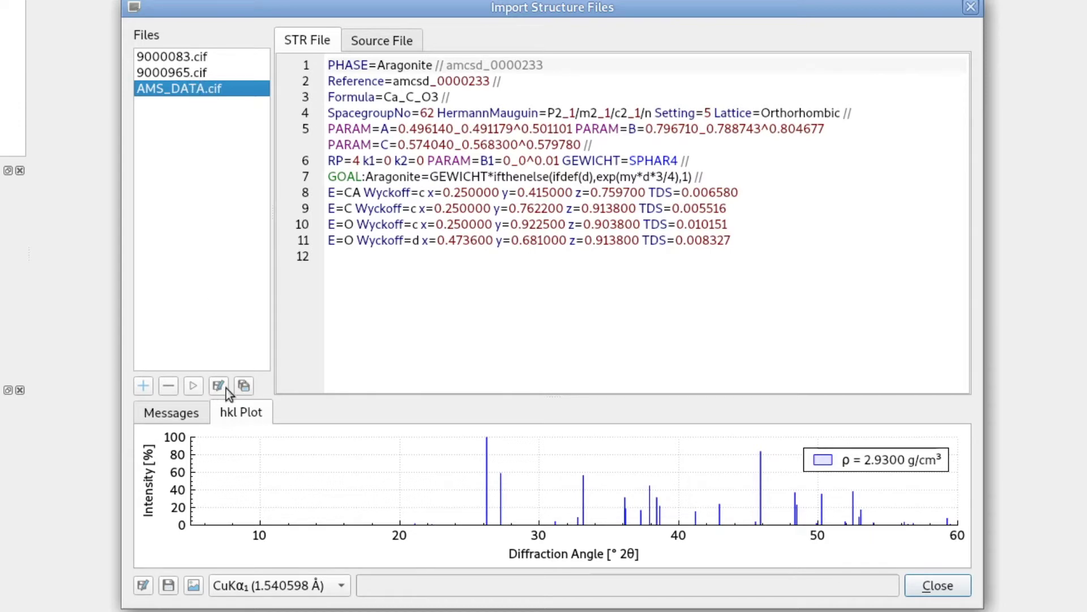
# Save 9000083.str, 9000965.str and AMS_DATA.str into the Profex4 Structures folder.
pyautogui.click(244, 386)
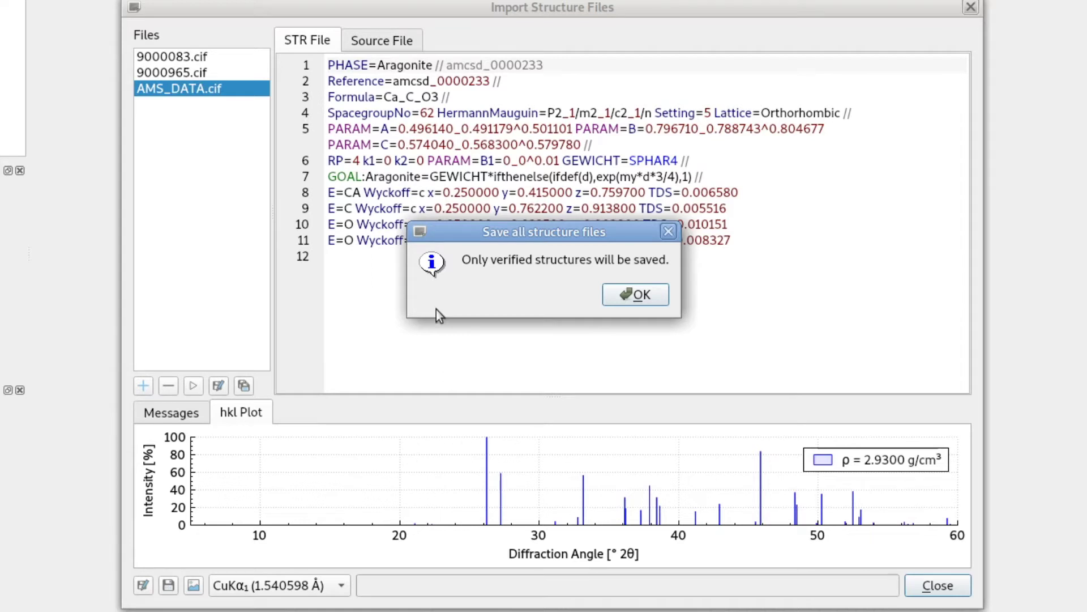
pyautogui.click(651, 296)
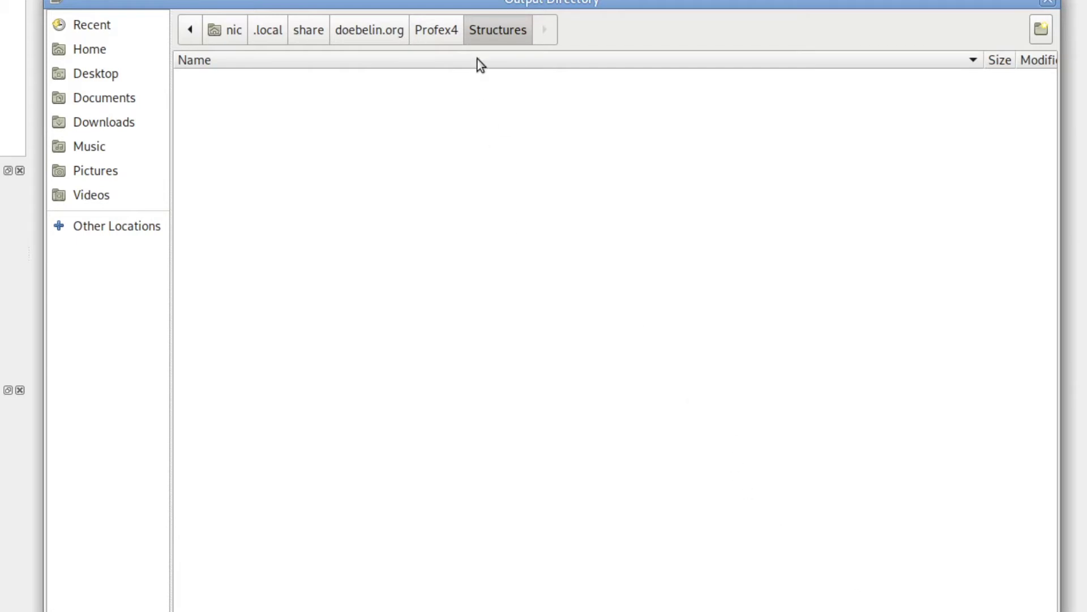
pyautogui.press('Return')
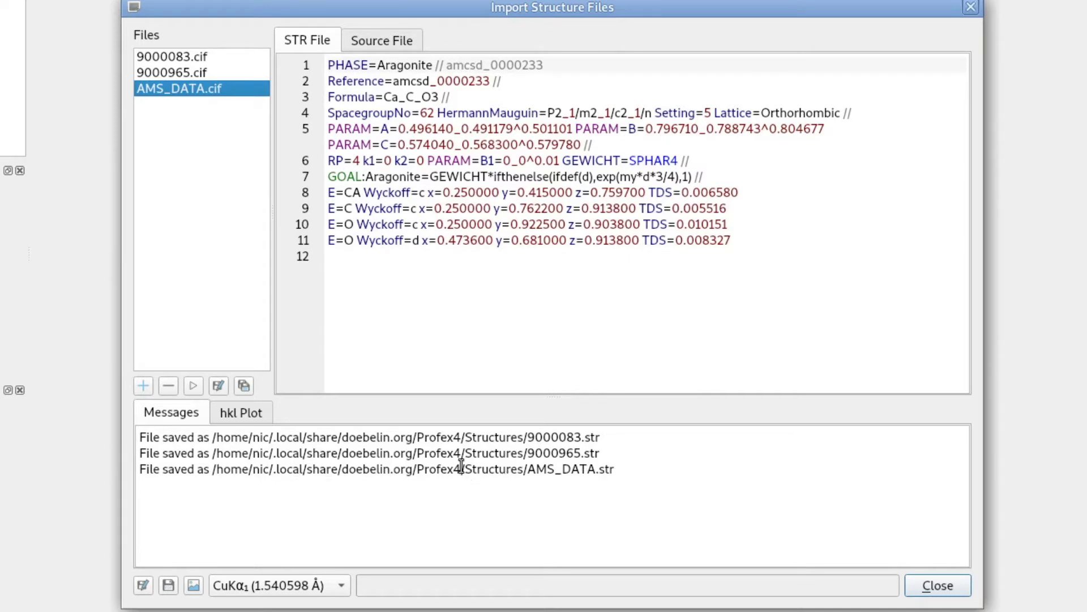
# Close the structure import and open the LaB6_Xpert_5-120.xrdml scan.
pyautogui.click(938, 587)
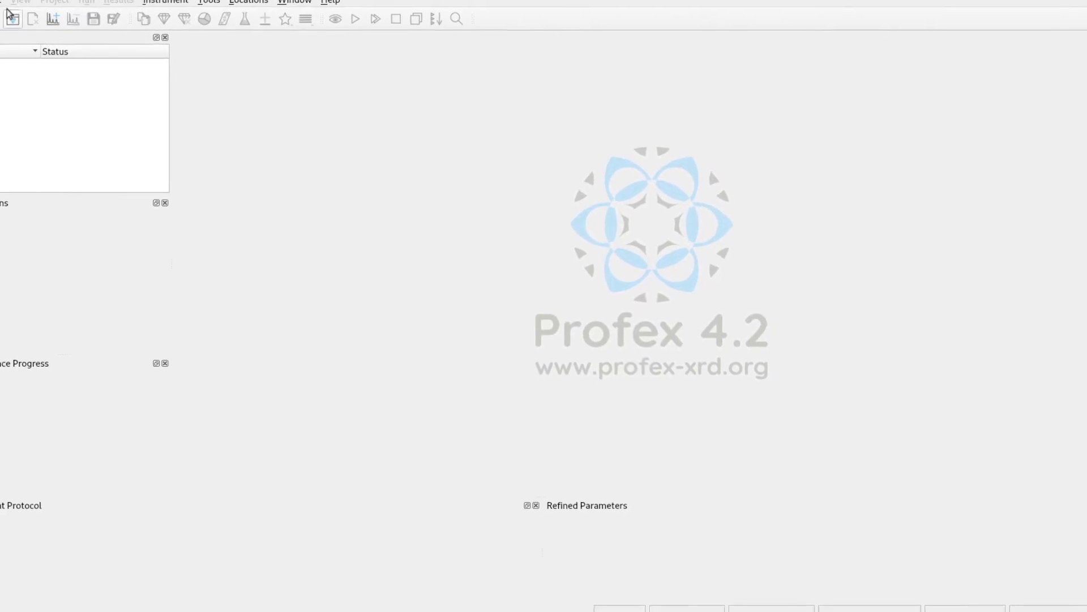
pyautogui.click(35, 39)
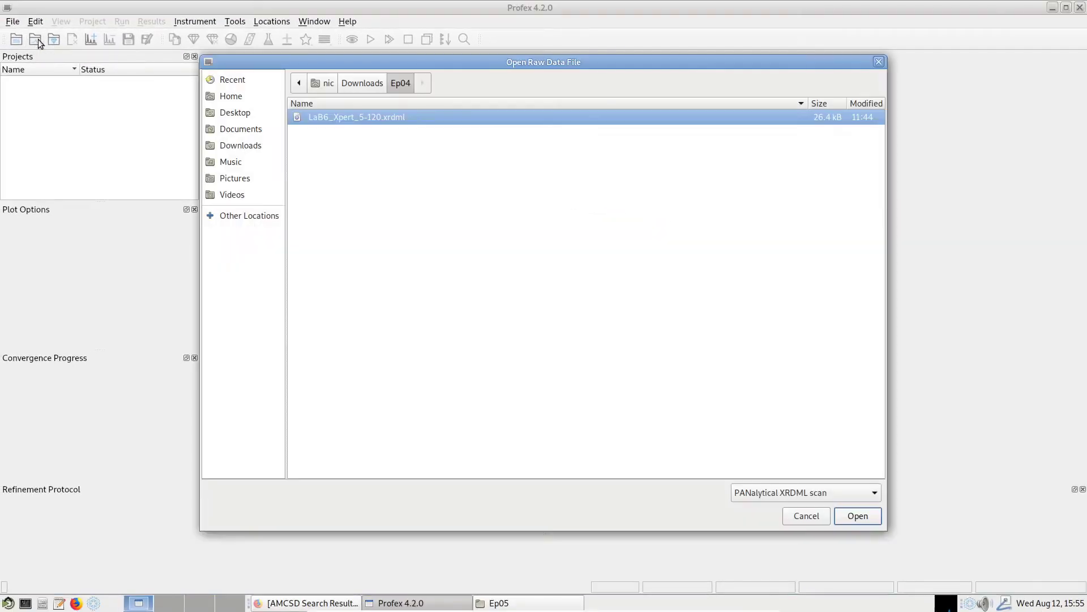
pyautogui.doubleClick(355, 119)
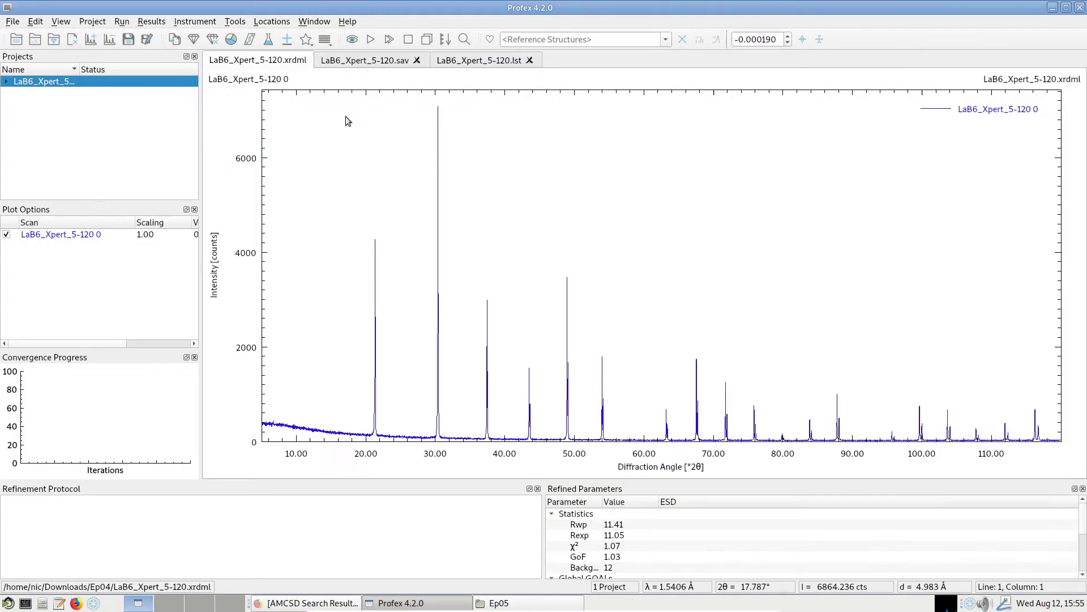
pyautogui.click(666, 41)
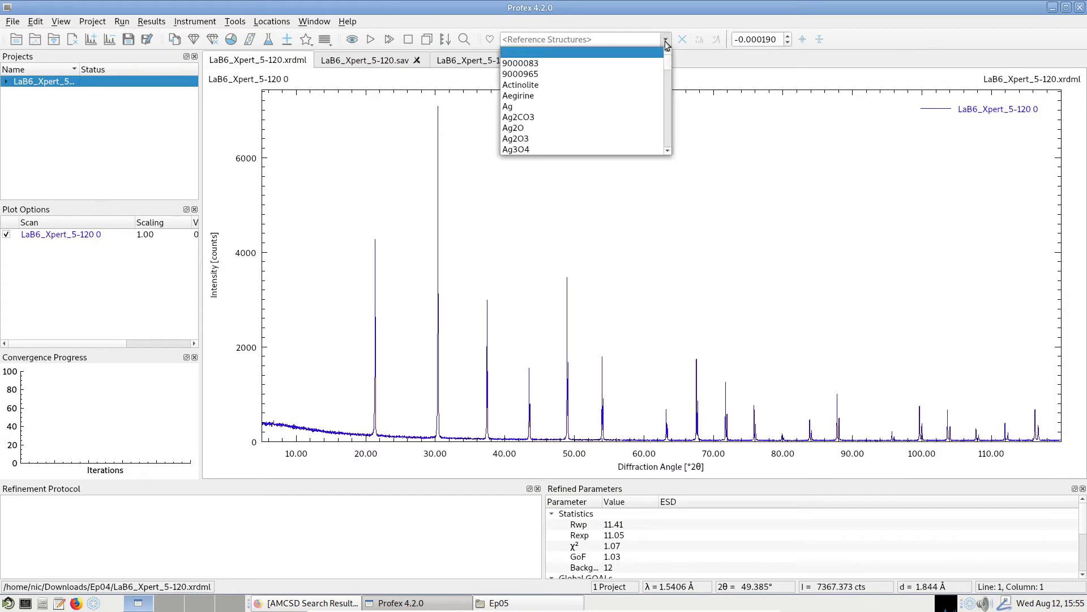
pyautogui.click(618, 64)
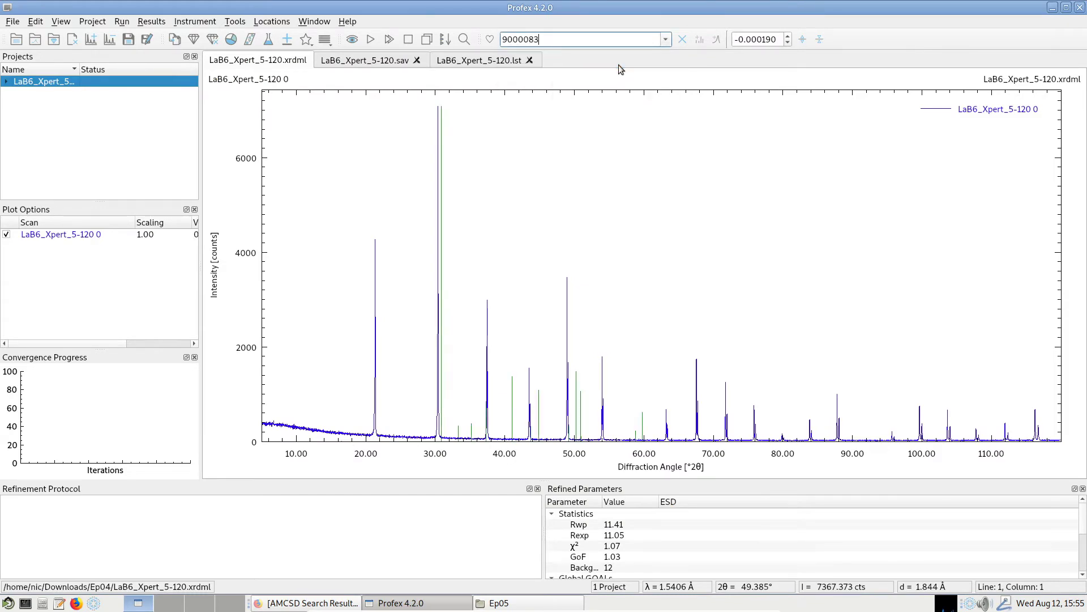
pyautogui.click(666, 39)
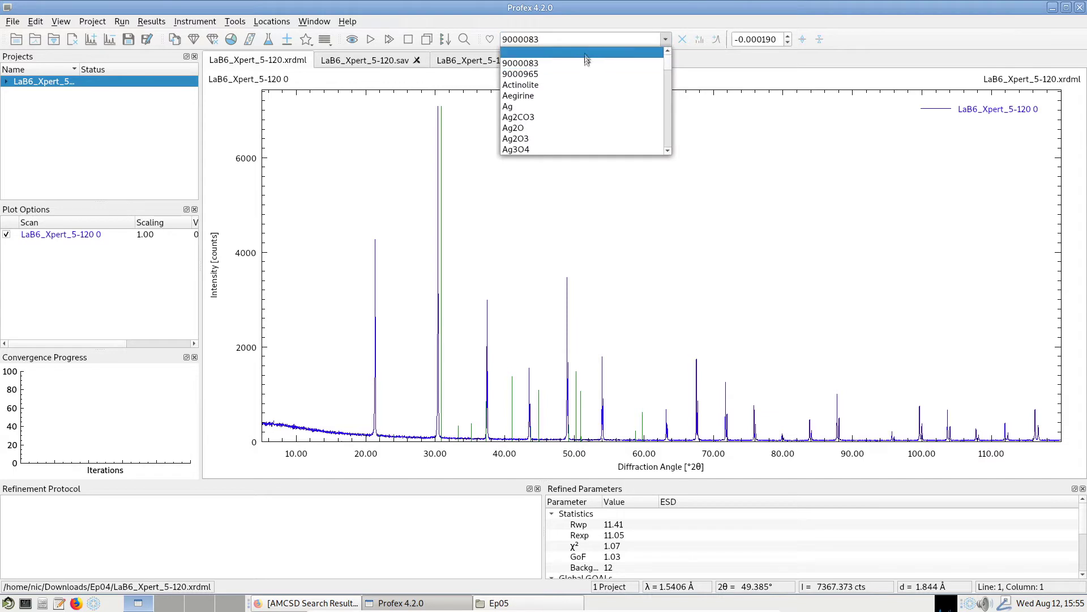
pyautogui.click(542, 74)
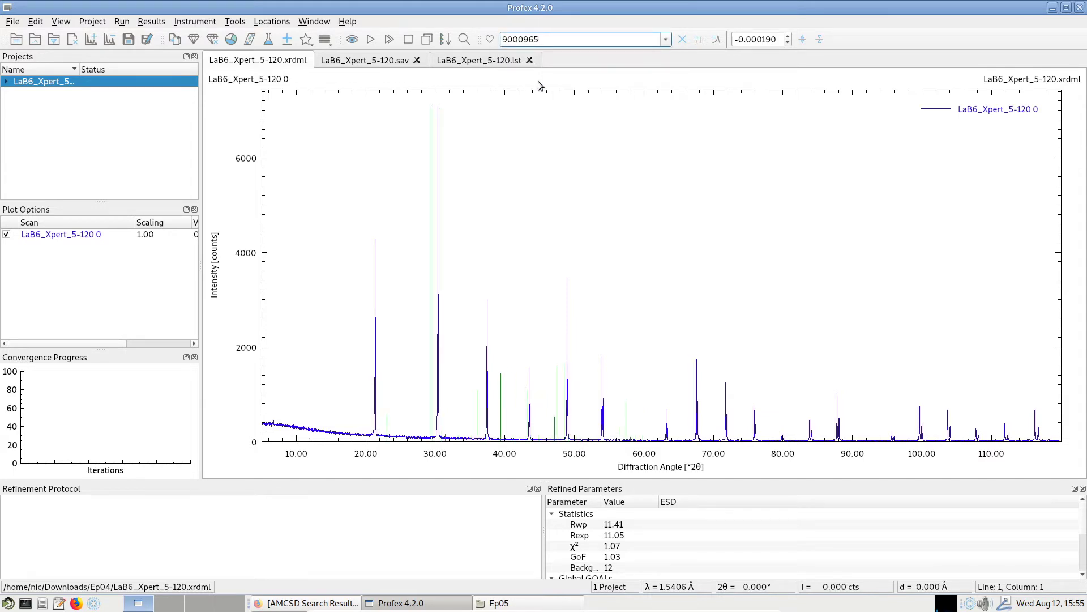
pyautogui.click(682, 40)
pyautogui.click(172, 118)
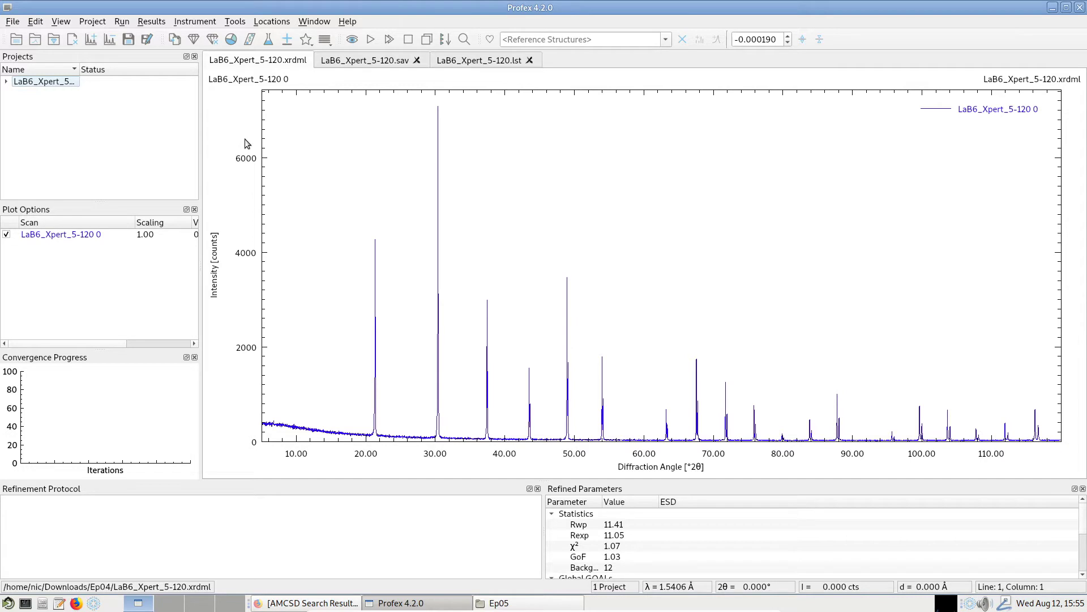
# Close the LaB6 project, clear the import list, and choose Clinoptilolite.cif for import.
pyautogui.click(75, 39)
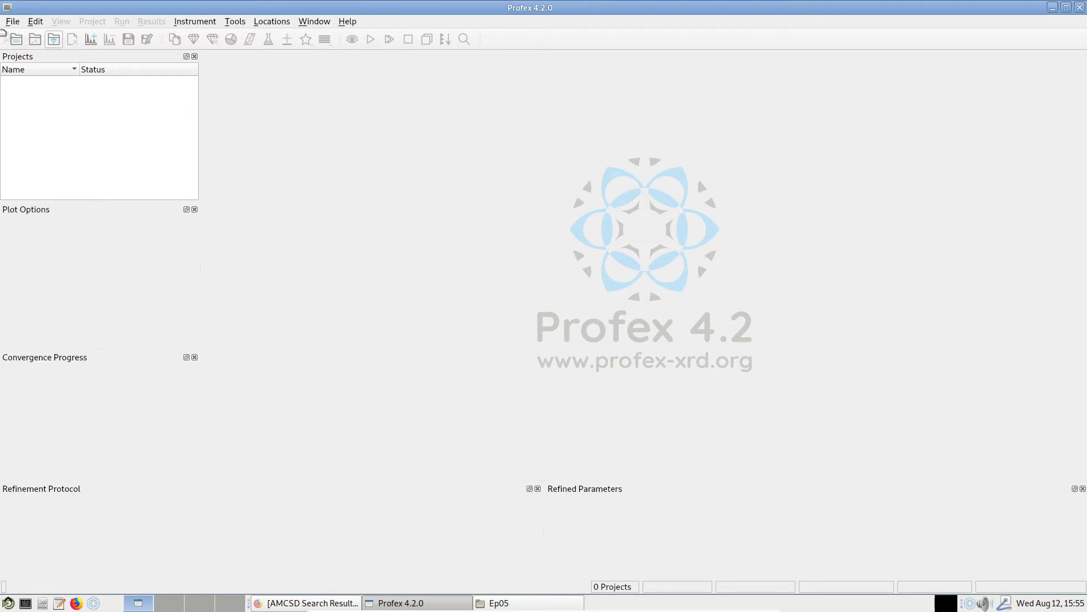
pyautogui.click(13, 22)
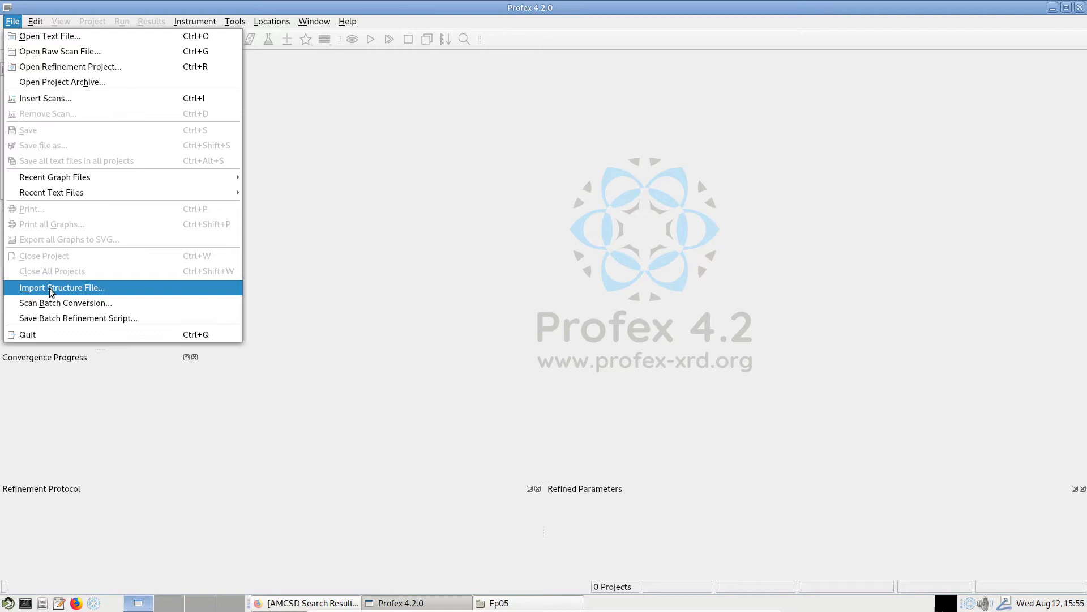
pyautogui.click(64, 289)
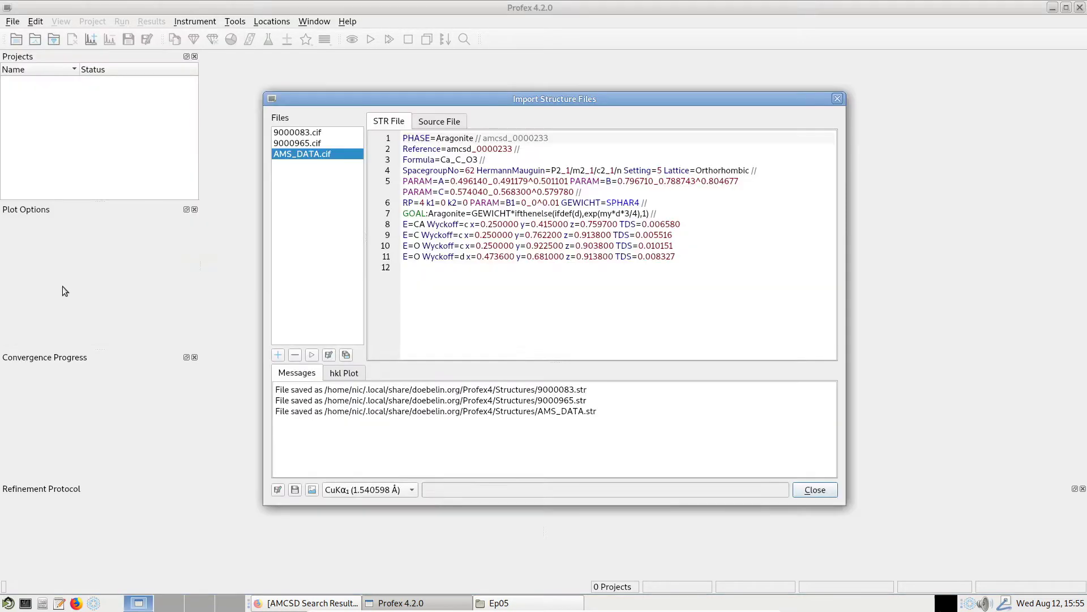
pyautogui.click(295, 354)
pyautogui.click(296, 355)
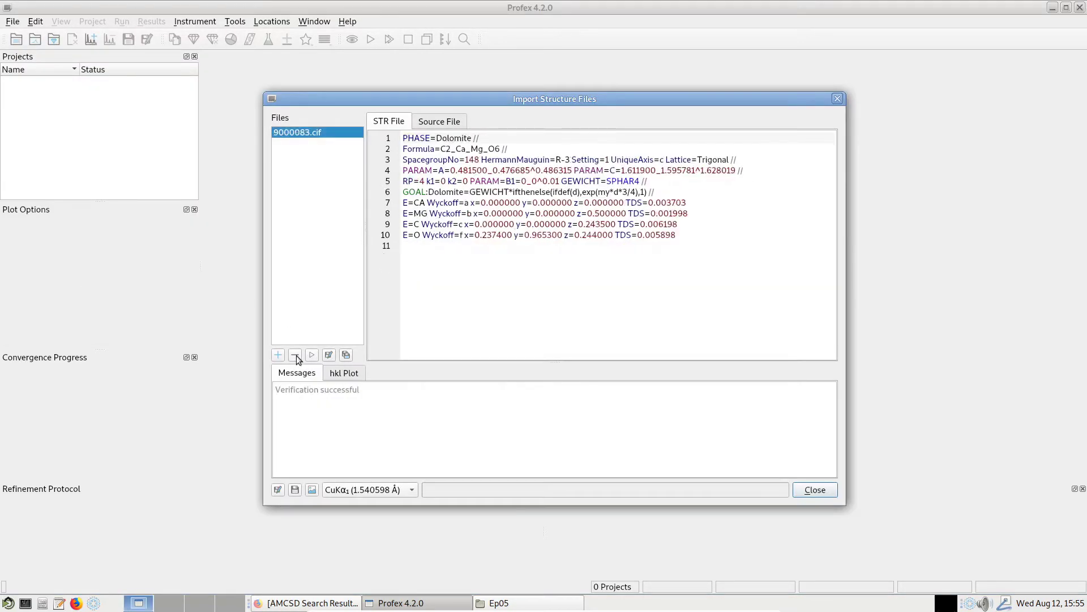
pyautogui.click(295, 355)
pyautogui.click(278, 355)
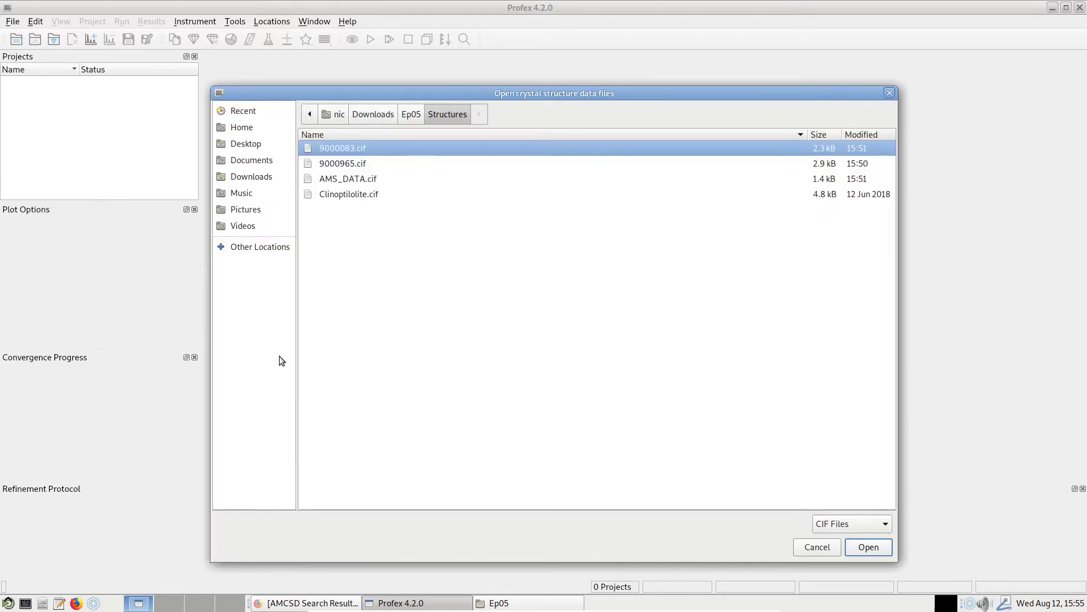
pyautogui.click(361, 194)
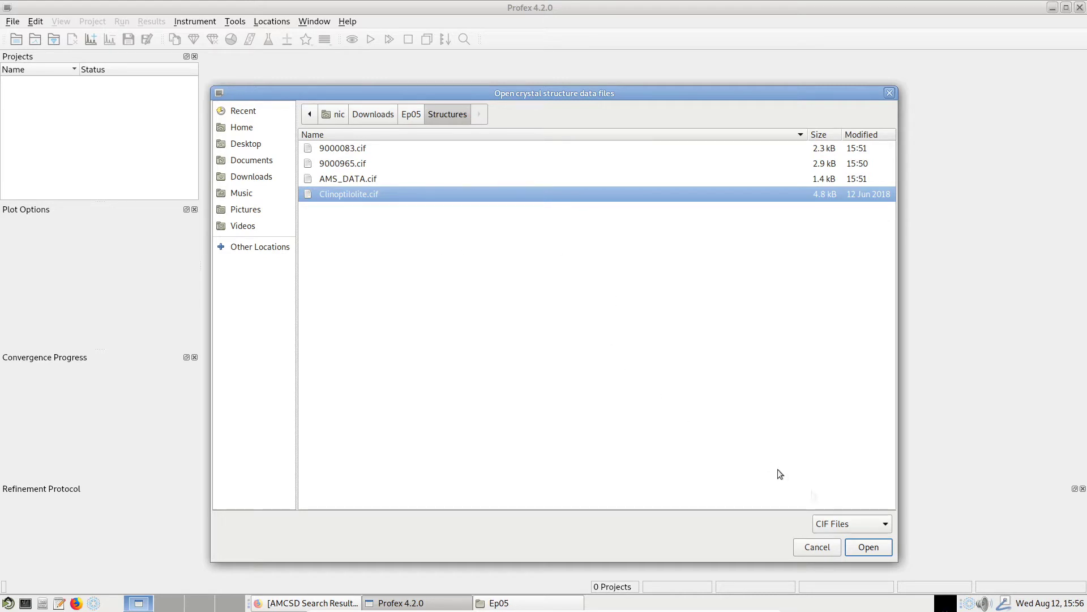
# Import Clinoptilolite.cif, inspect the C12/m1 setting choices, and cancel the space-group setting.
pyautogui.click(858, 547)
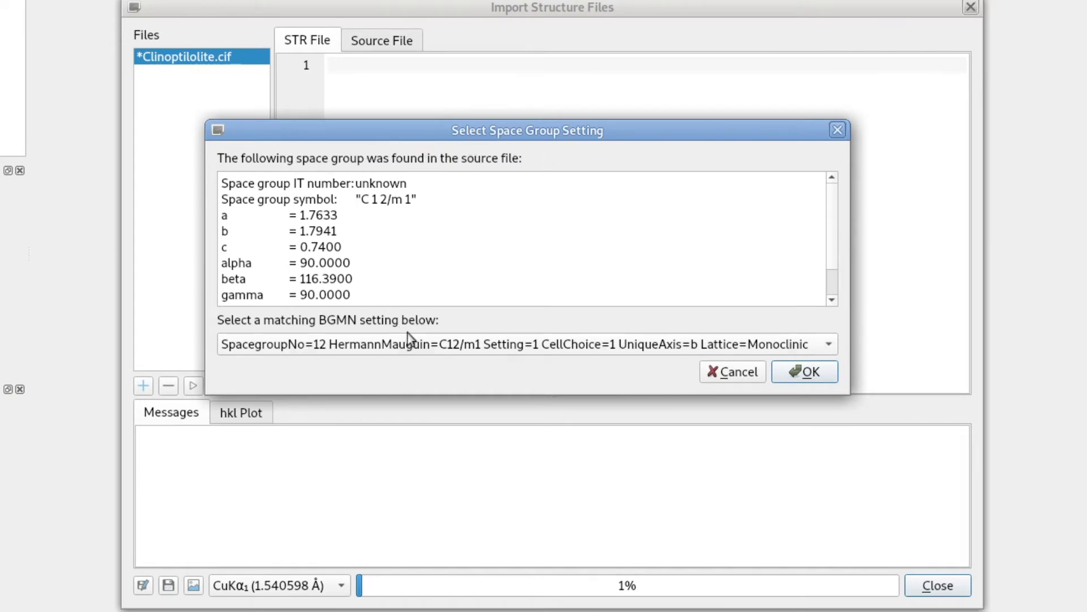
pyautogui.click(491, 344)
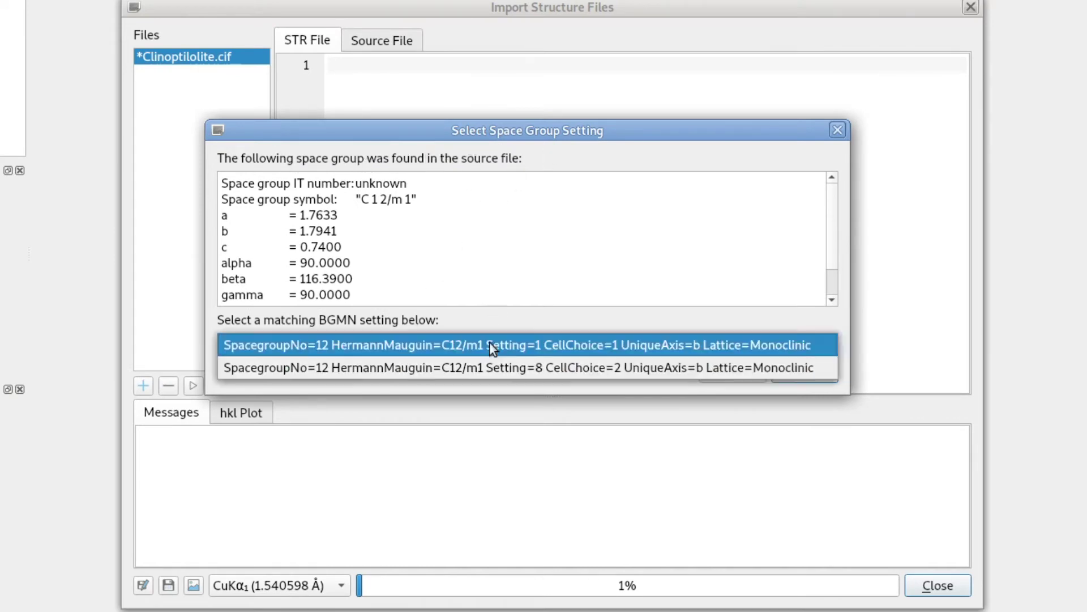
pyautogui.click(491, 344)
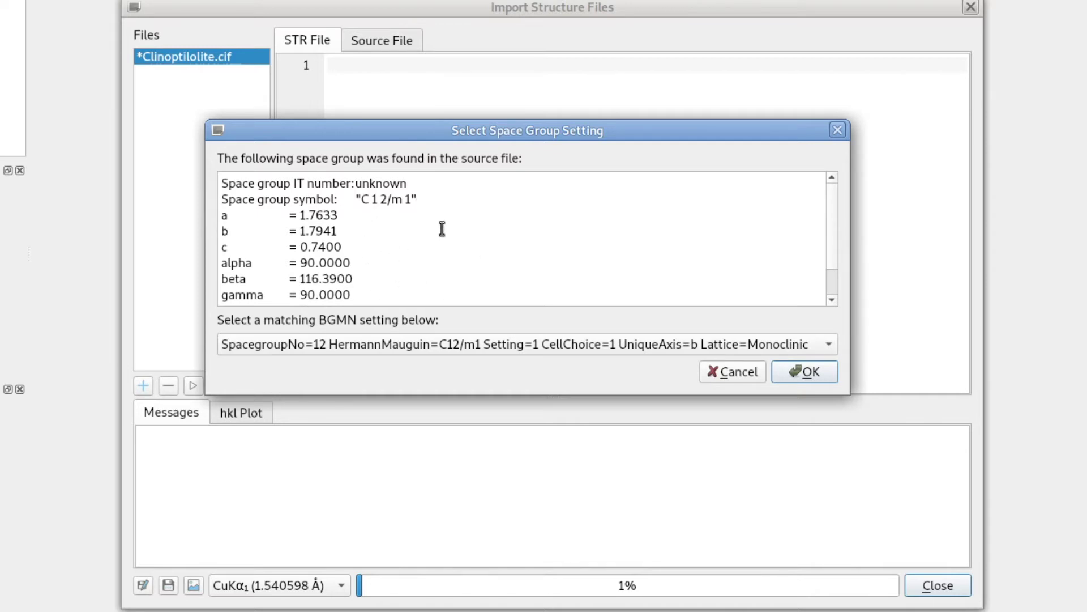
pyautogui.click(342, 345)
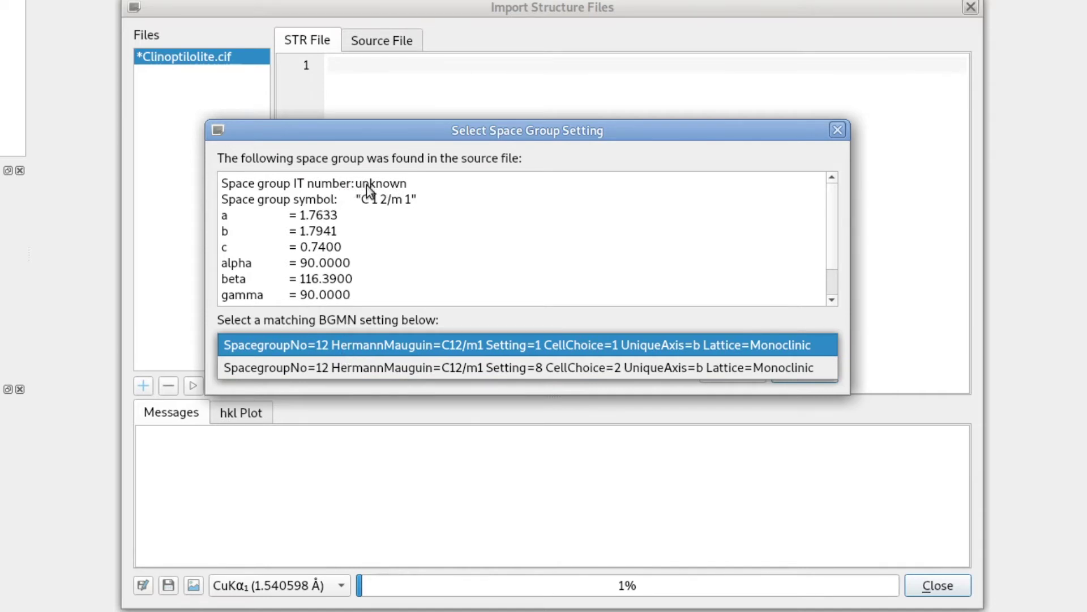
pyautogui.click(542, 353)
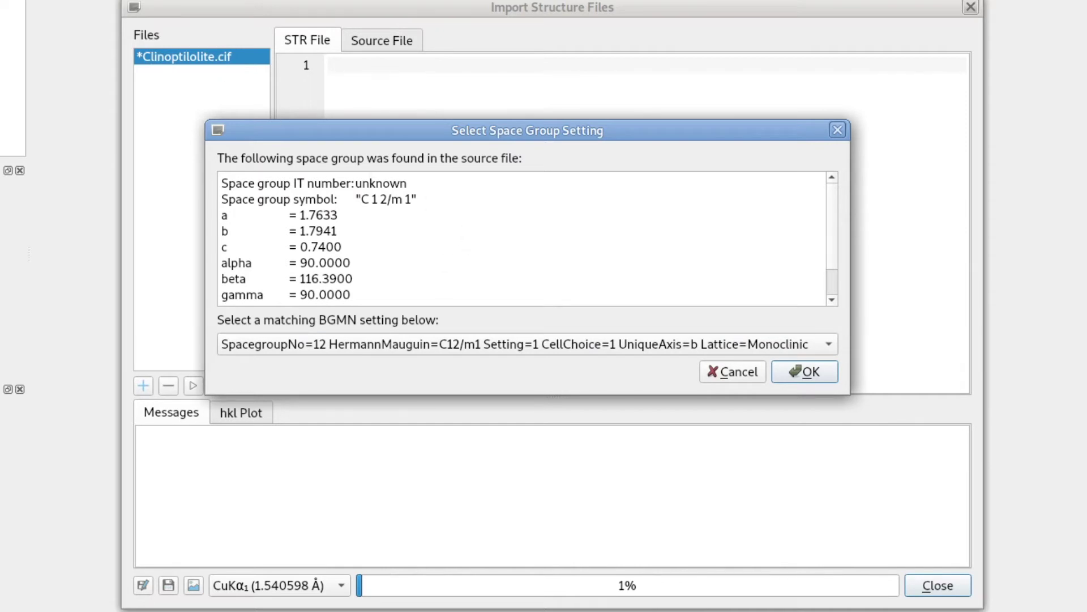
pyautogui.click(724, 373)
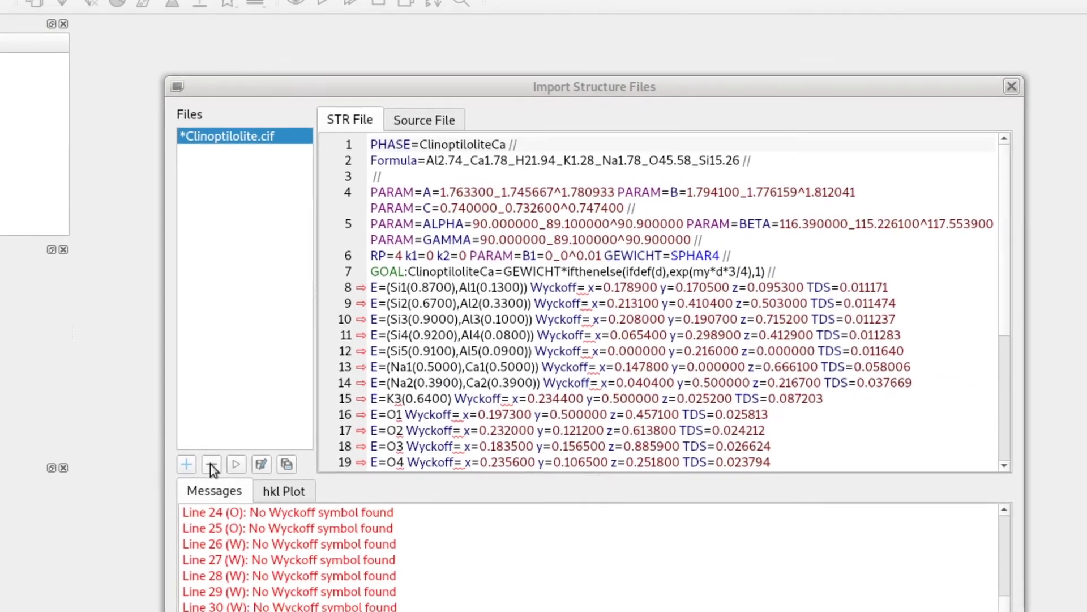
# Remove Clinoptilolite.cif from the import list and browse BGMN space group 12.
pyautogui.click(178, 401)
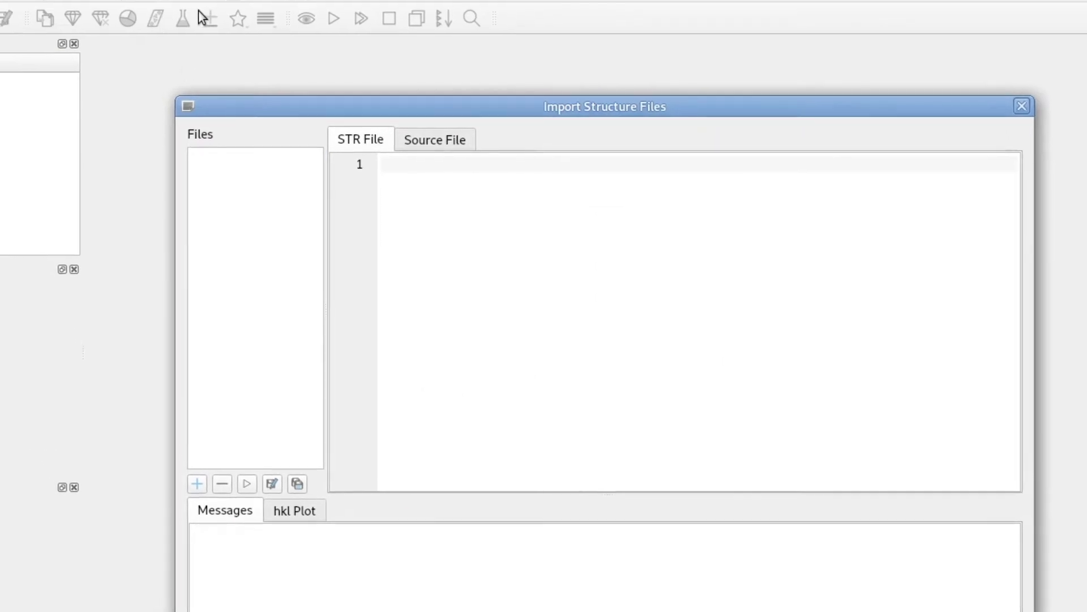
pyautogui.click(150, 18)
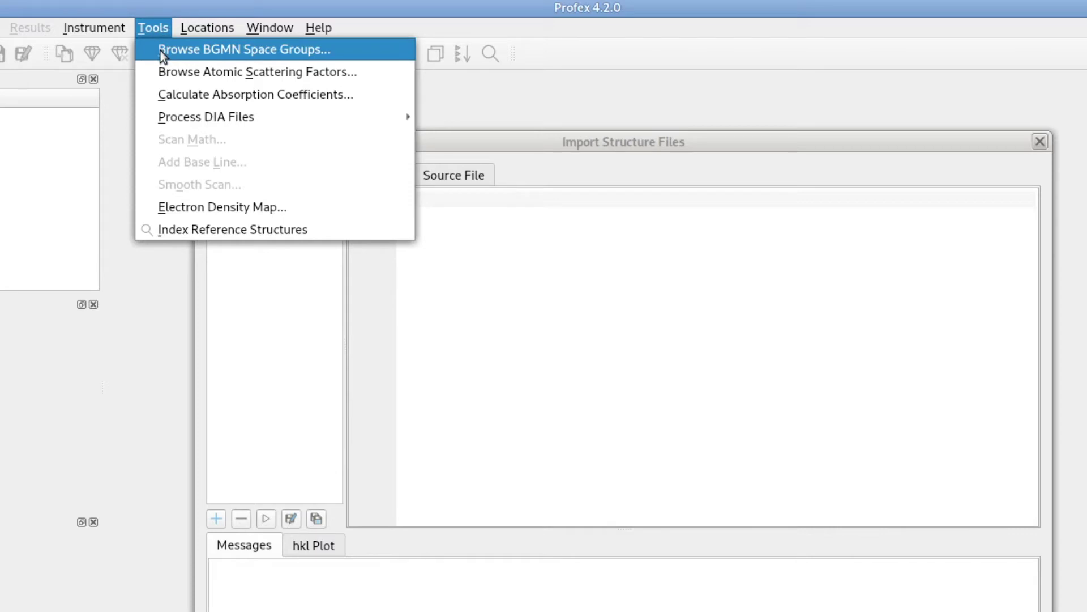
pyautogui.click(163, 51)
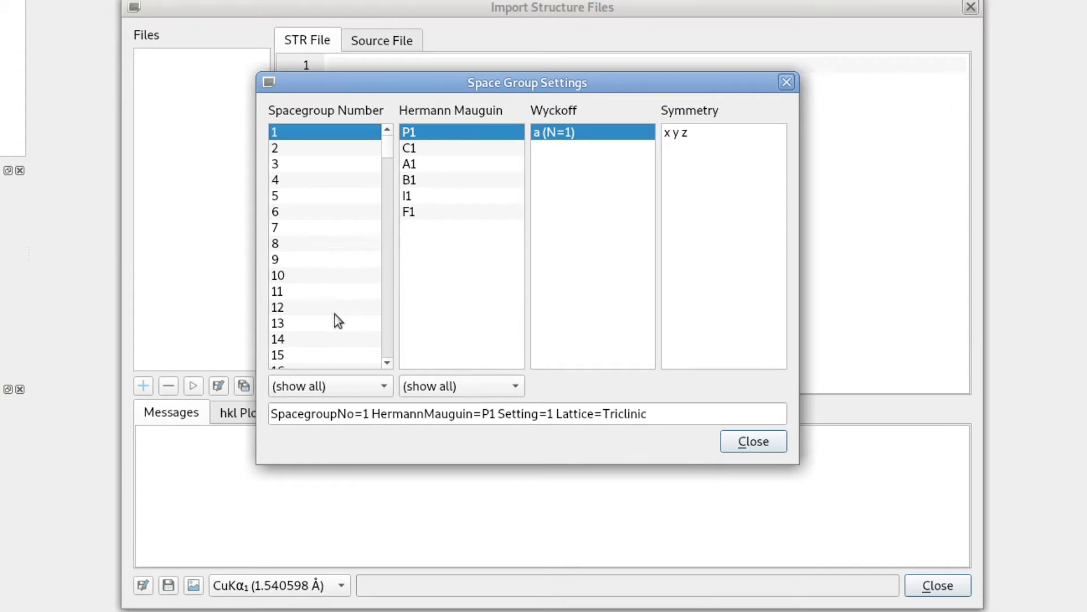
pyautogui.click(325, 310)
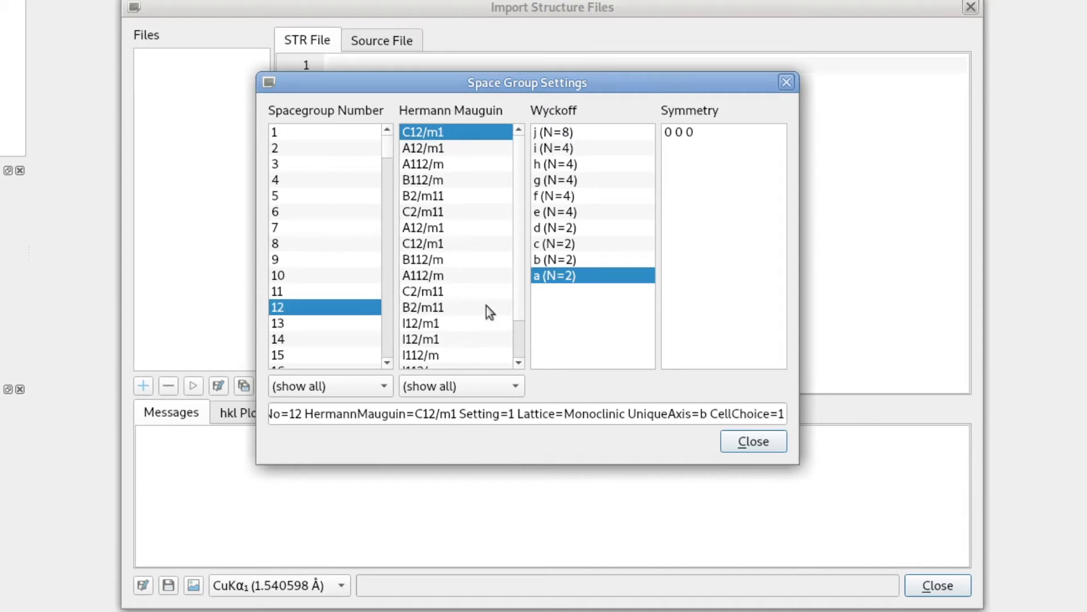
# Alternate between C12/m1 settings 1 and 8, finishing on setting 8.
pyautogui.click(445, 245)
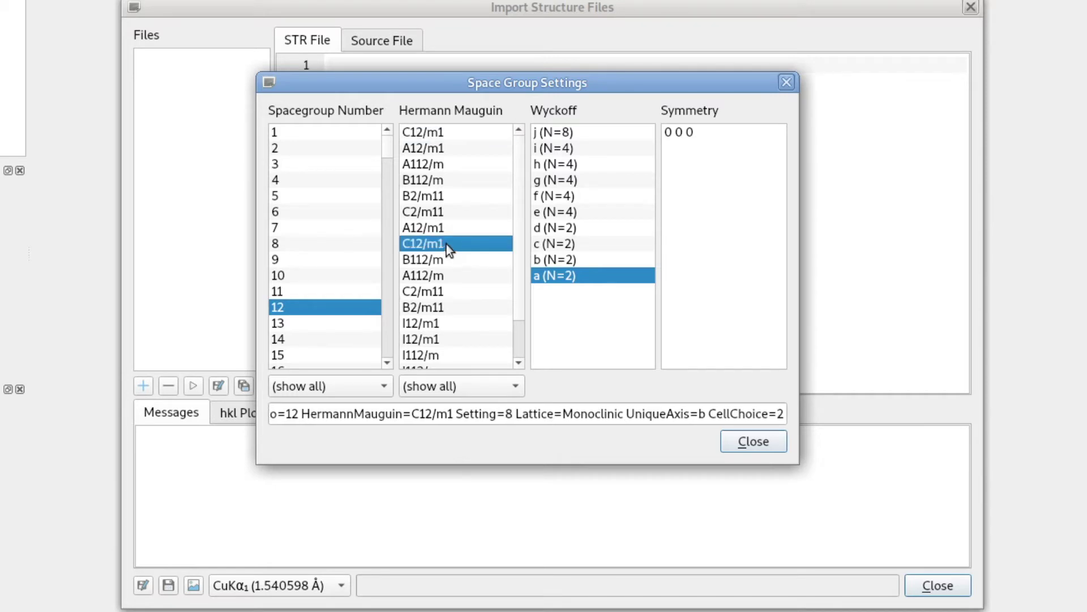
pyautogui.click(431, 133)
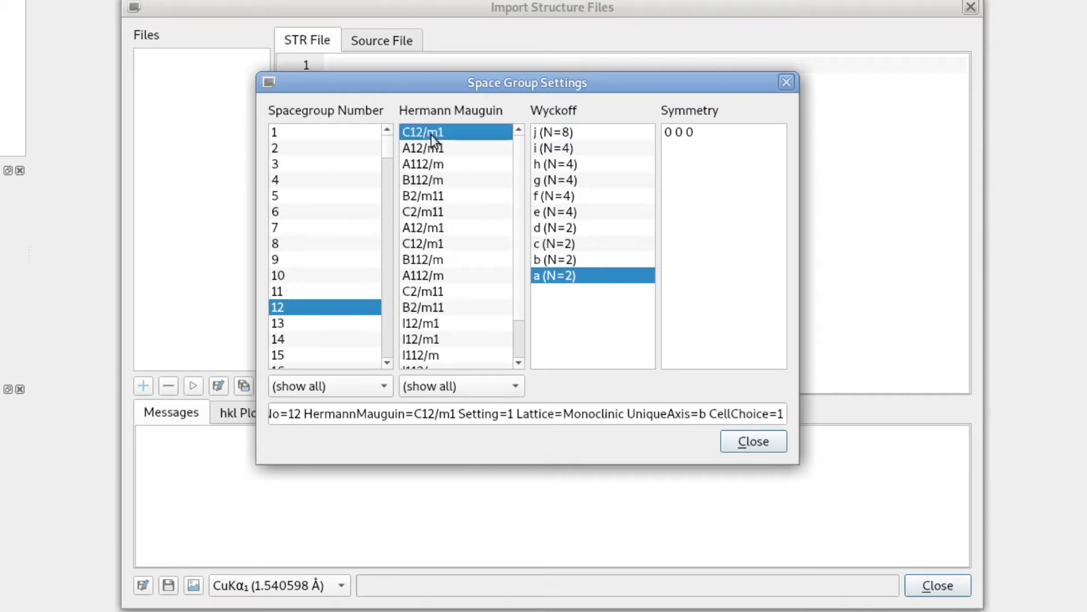
pyautogui.click(433, 245)
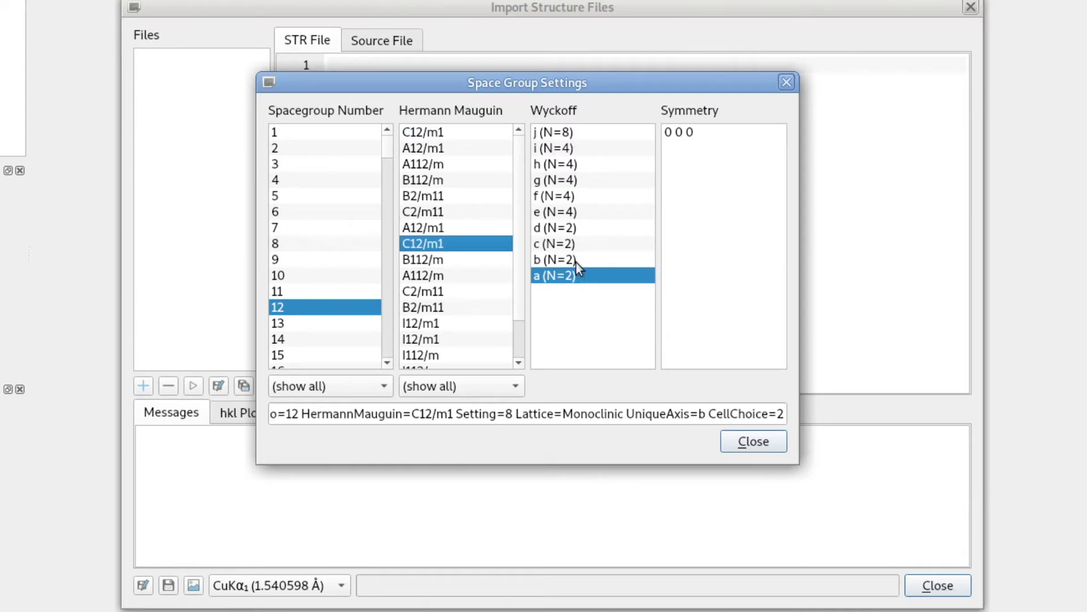
pyautogui.click(443, 133)
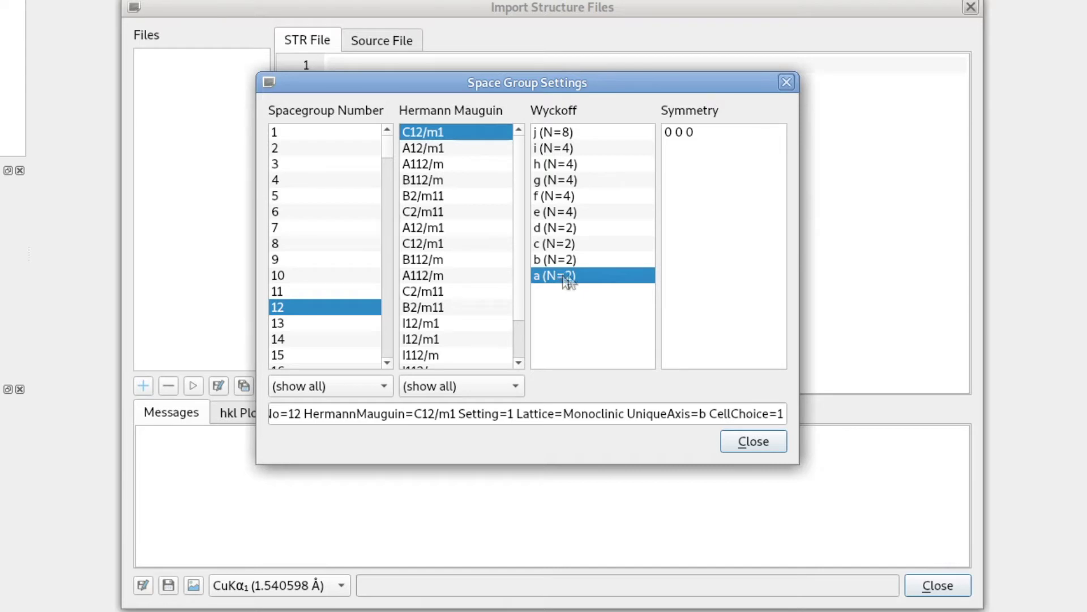
pyautogui.click(466, 243)
# Compare Wyckoff positions b and c between C12/m1 settings 1 and 8.
pyautogui.click(559, 260)
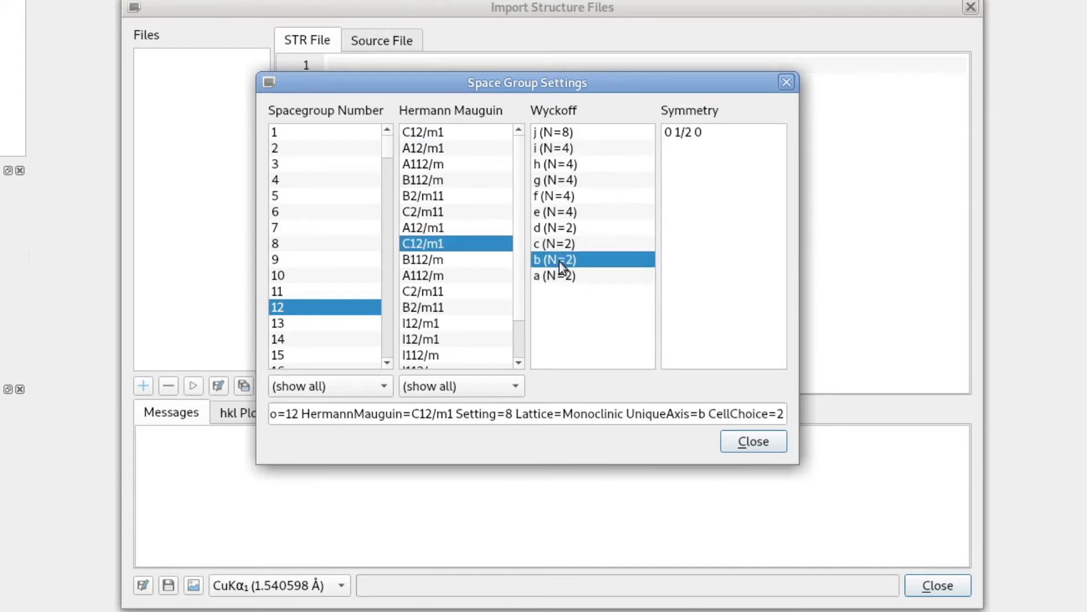
pyautogui.click(469, 133)
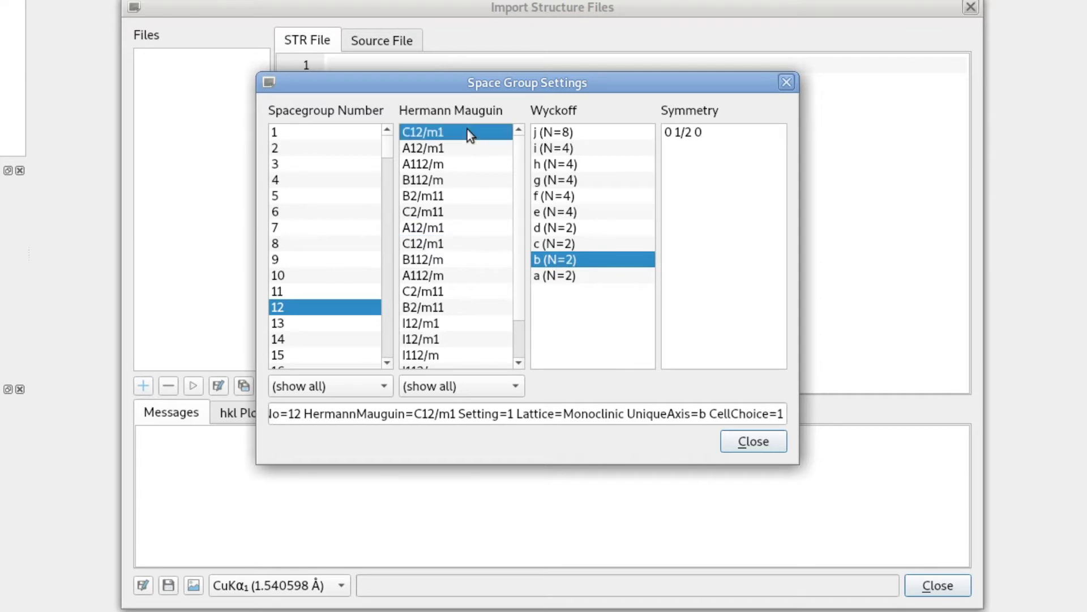
pyautogui.click(448, 245)
pyautogui.click(571, 246)
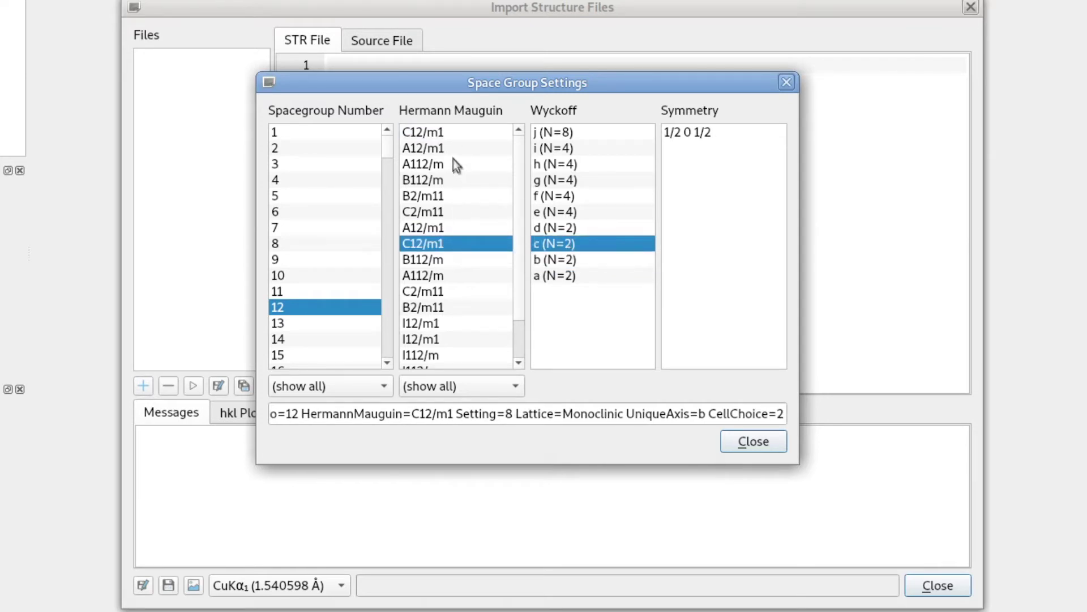
pyautogui.click(448, 132)
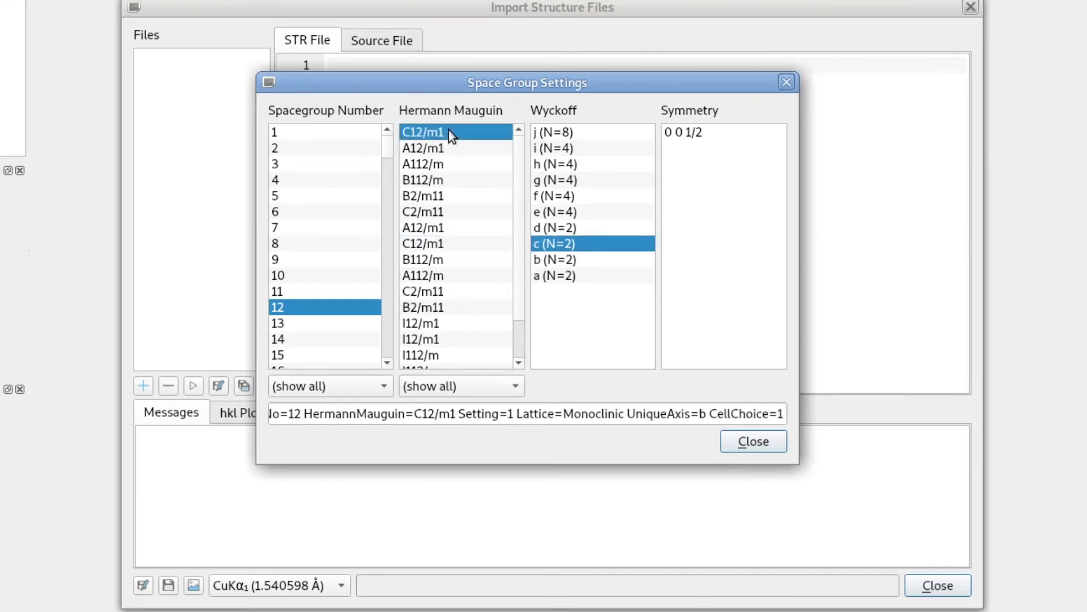
pyautogui.click(447, 244)
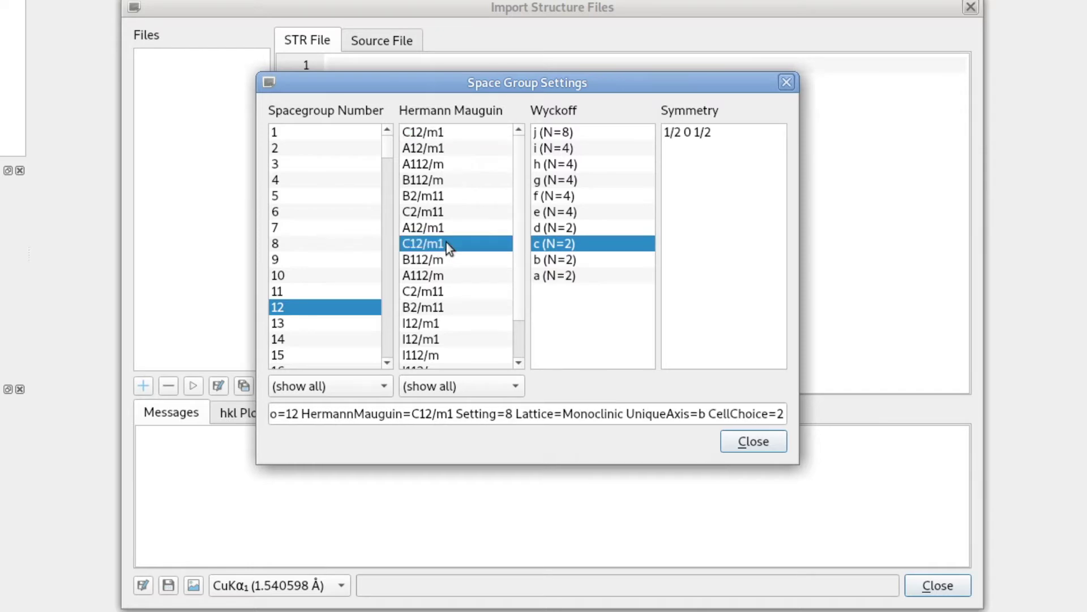
pyautogui.click(444, 132)
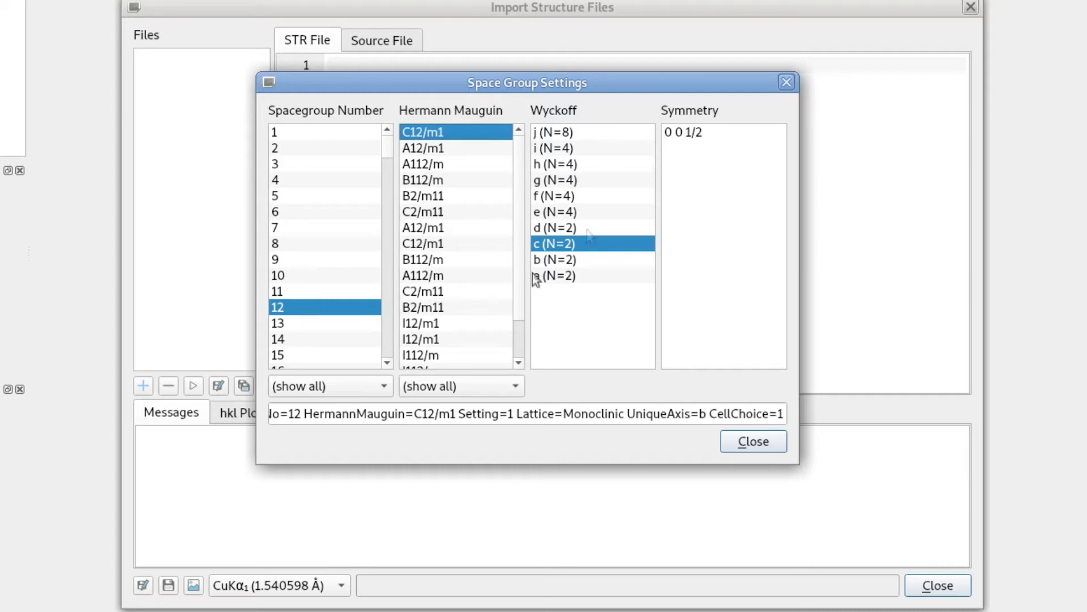
pyautogui.click(441, 245)
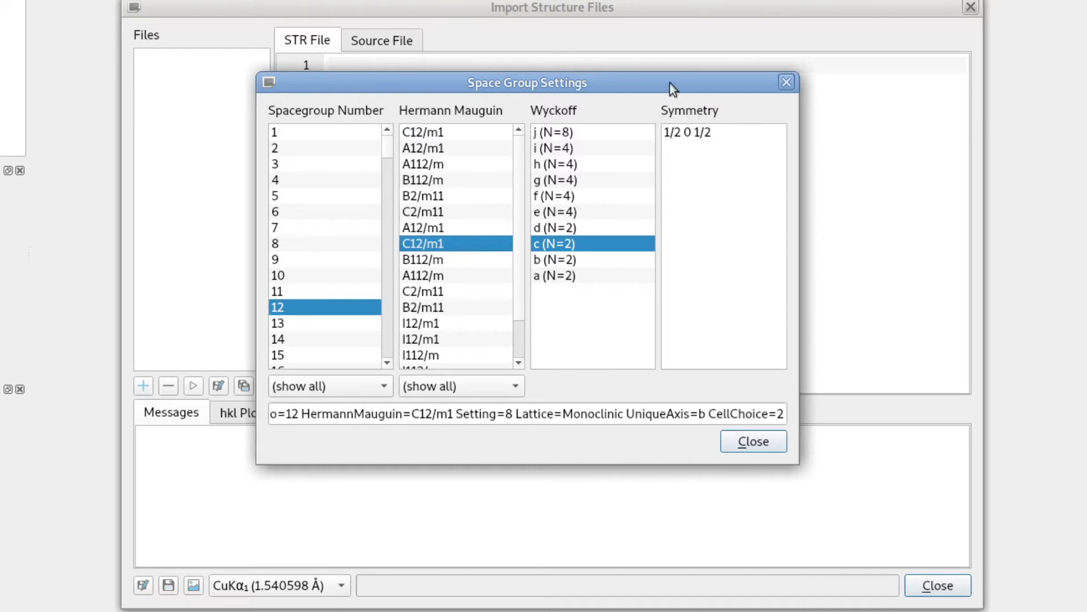
# Compare Wyckoff position d across both settings, ending on setting 1.
pyautogui.moveTo(678, 89); pyautogui.dragTo(707, 108)
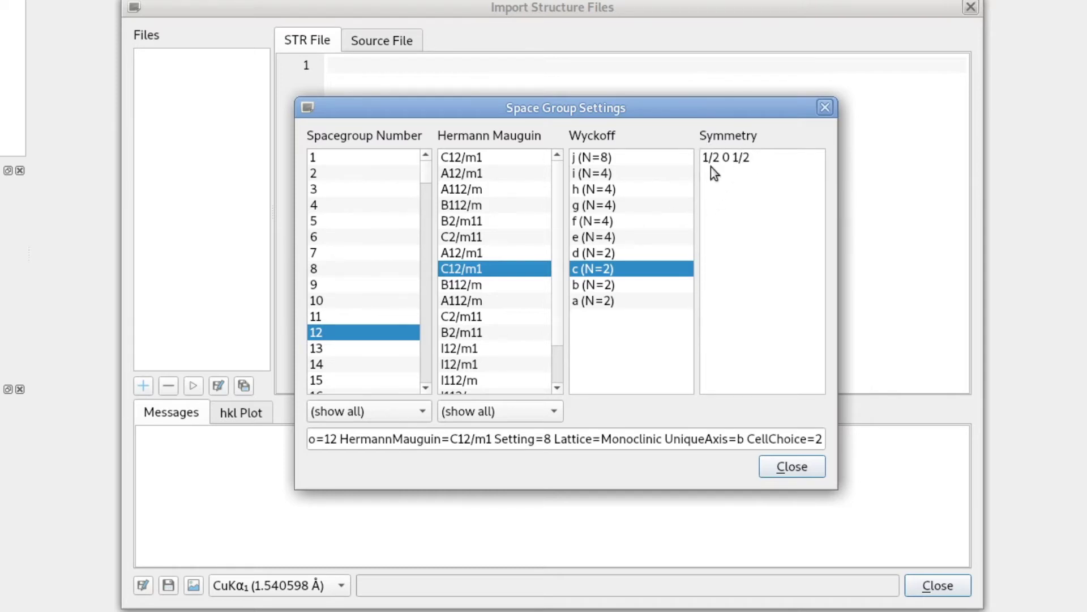
pyautogui.click(483, 158)
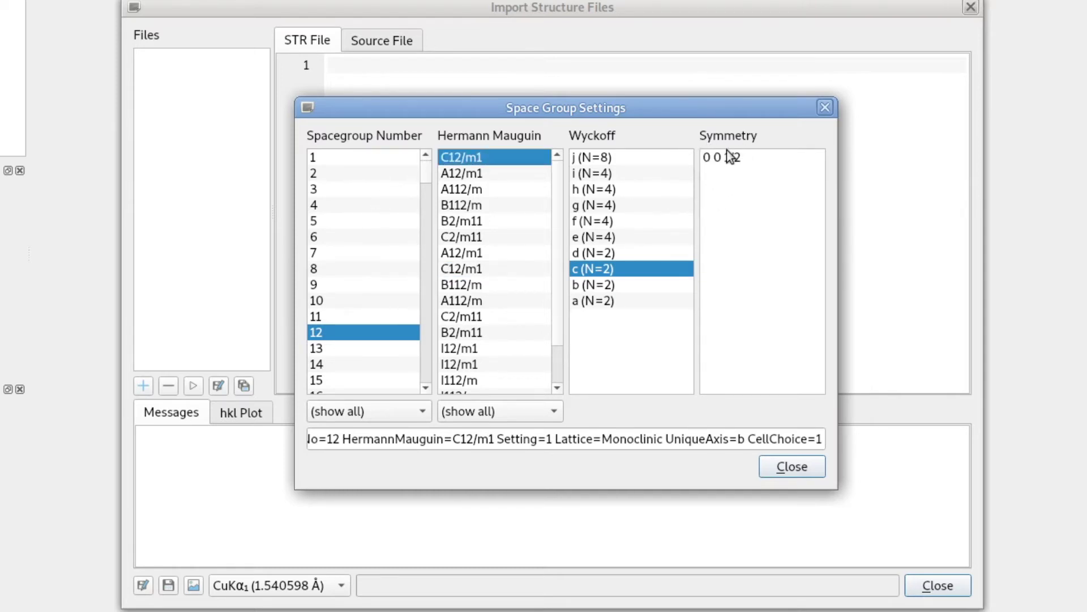
pyautogui.click(634, 258)
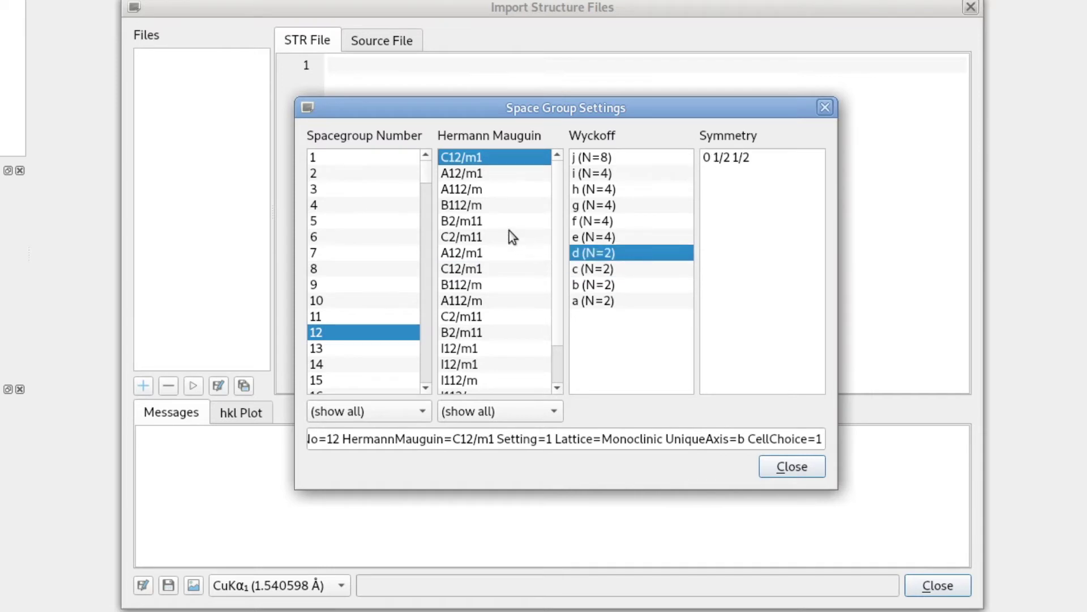
pyautogui.click(490, 269)
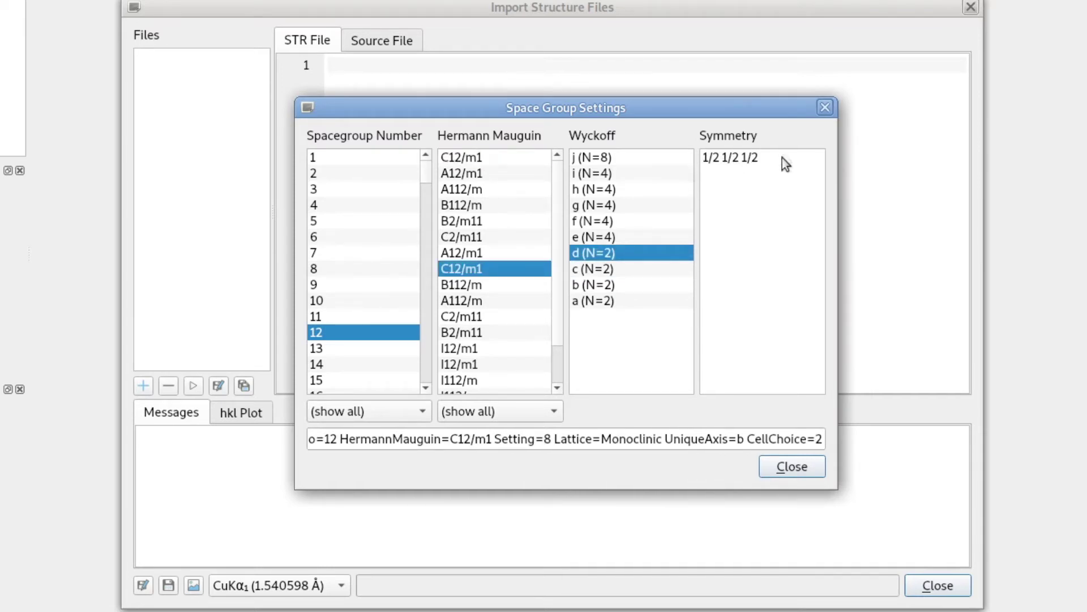
pyautogui.click(498, 157)
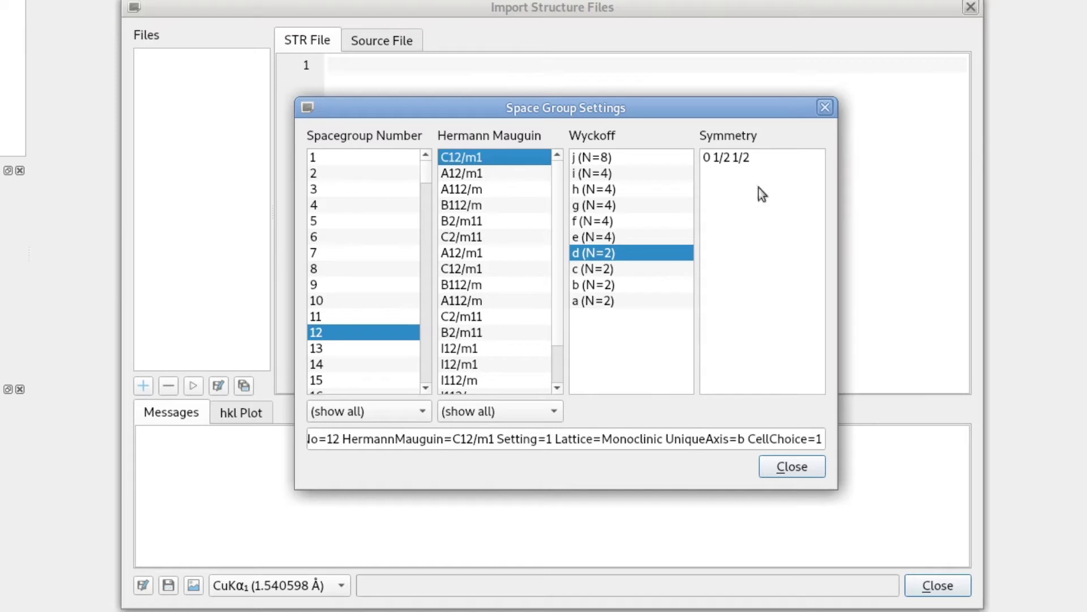
pyautogui.moveTo(724, 113); pyautogui.dragTo(726, 117)
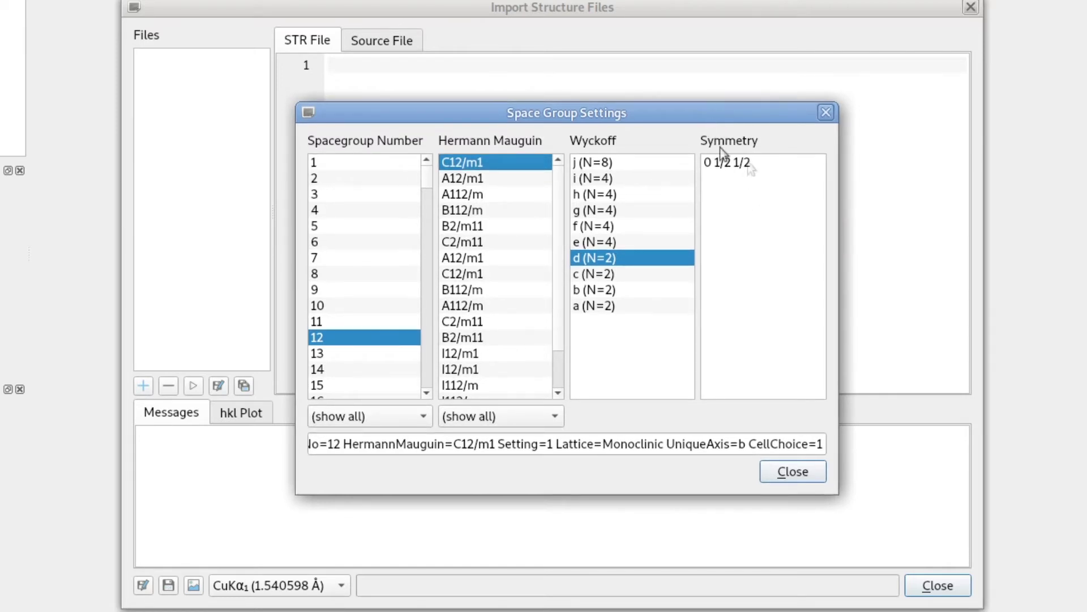
# Close the space group reference and re-import Clinoptilolite.cif with Setting=1 CellChoice=1, reviewing the STR.
pyautogui.click(786, 473)
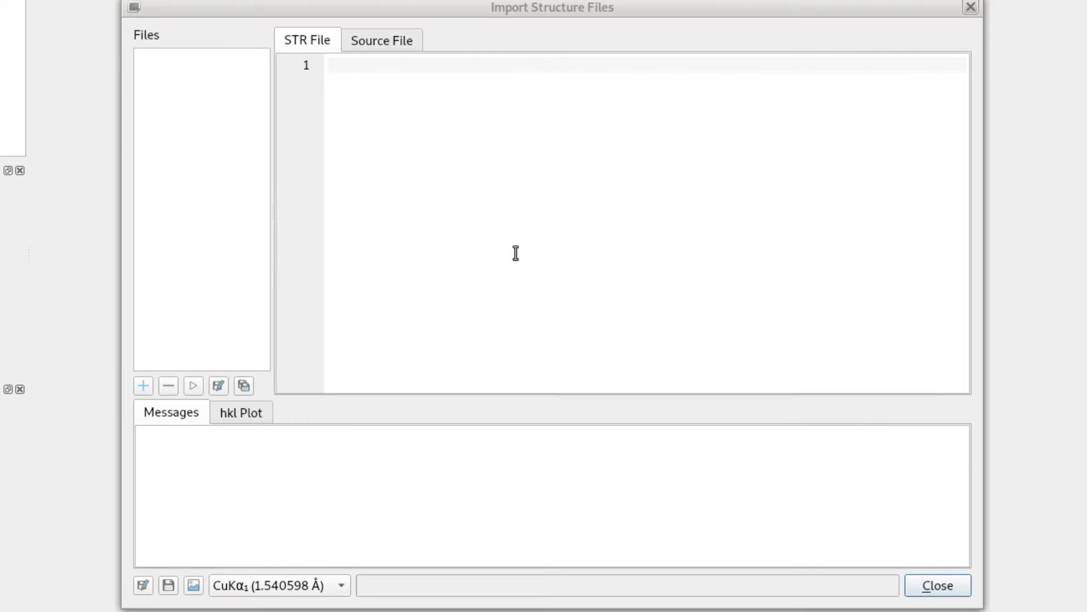
pyautogui.click(148, 387)
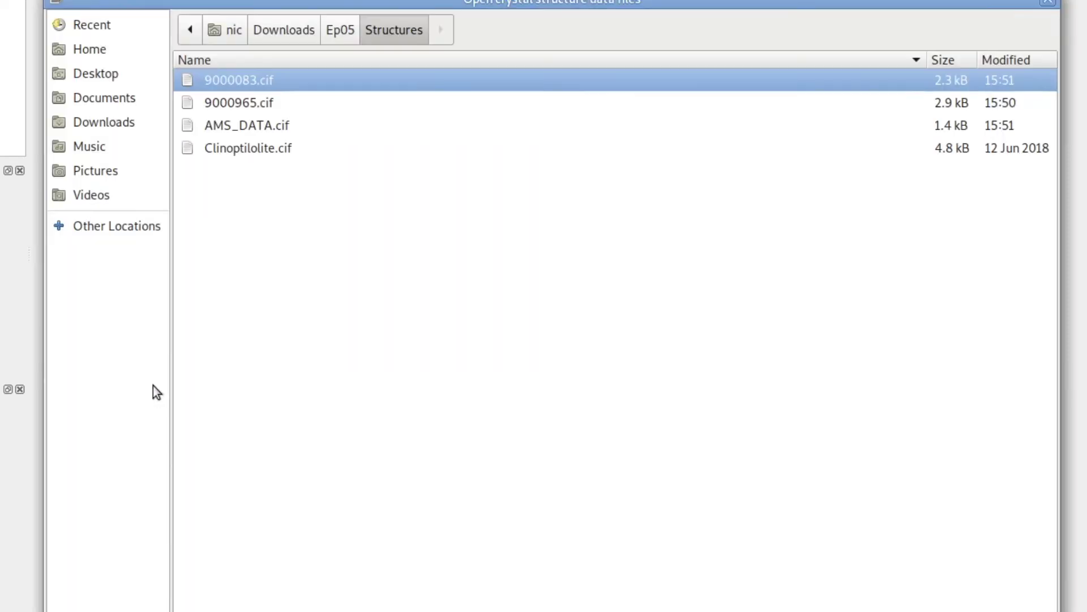
pyautogui.doubleClick(260, 152)
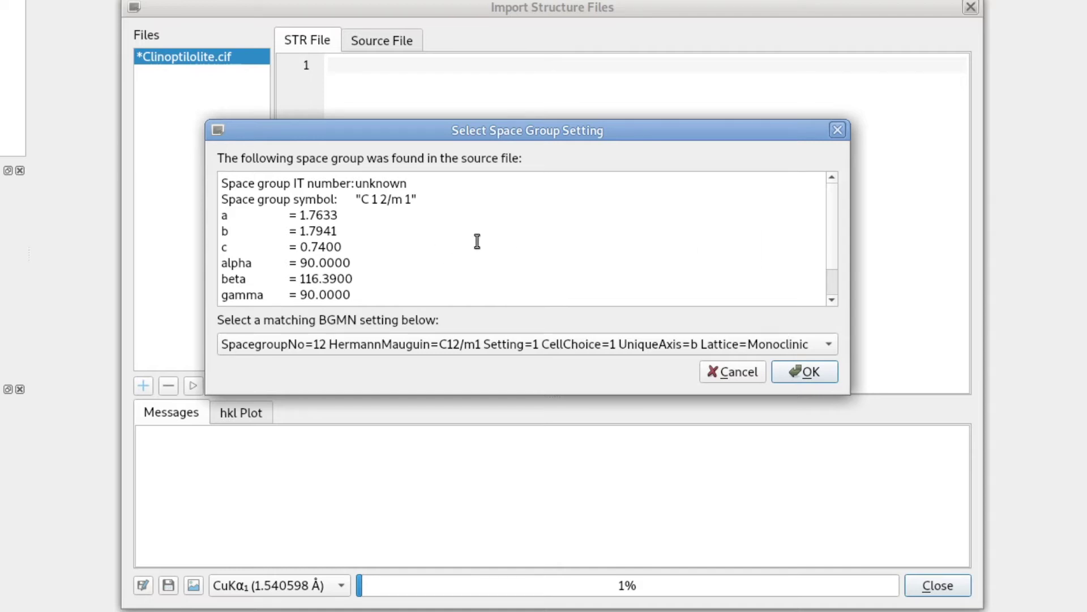
pyautogui.click(502, 342)
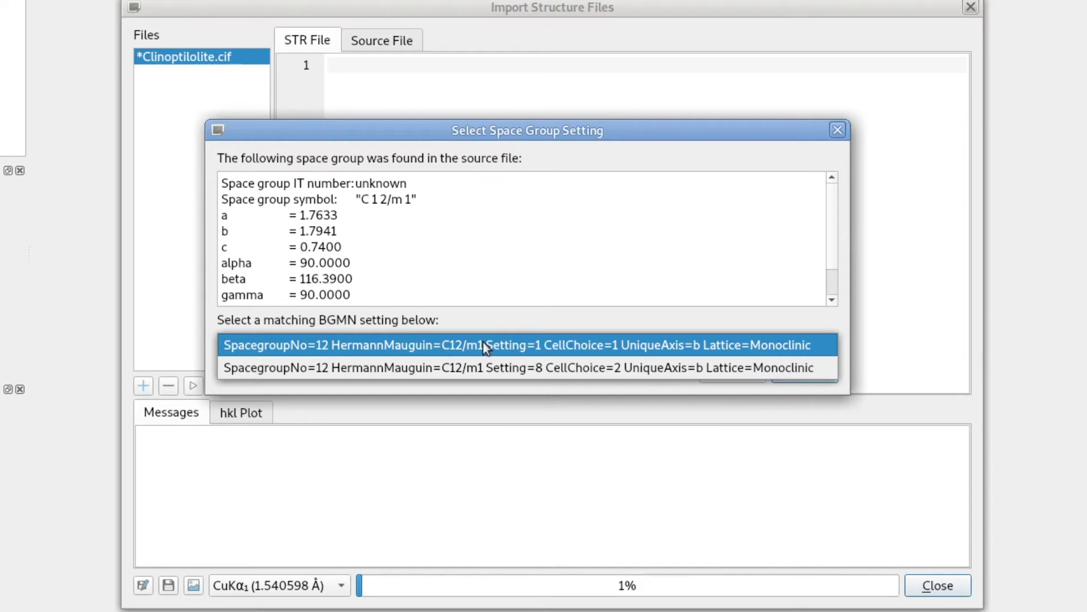
pyautogui.click(483, 345)
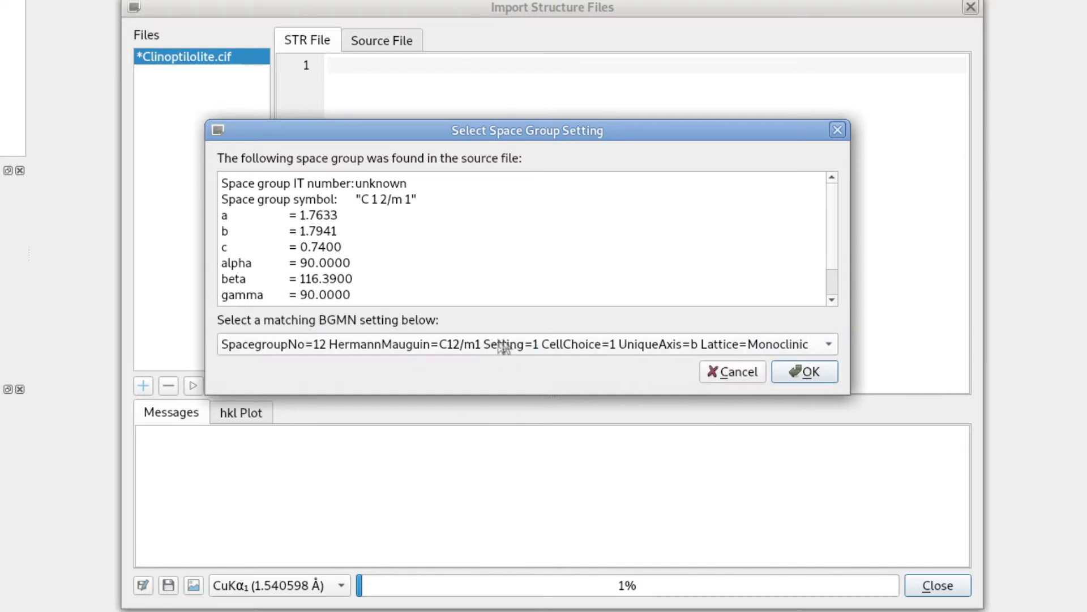
pyautogui.click(810, 372)
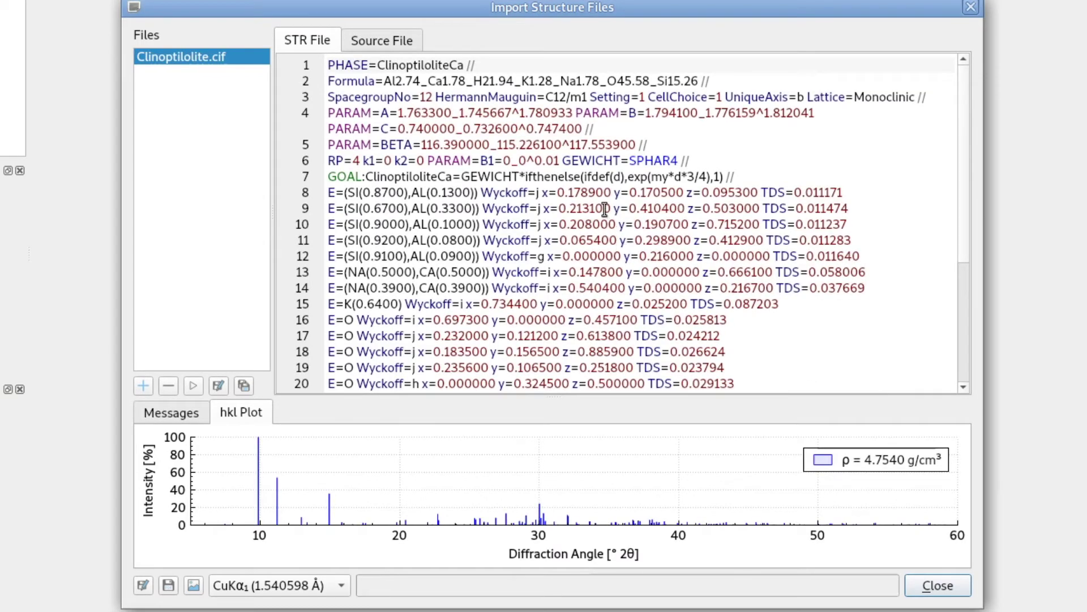
pyautogui.scroll(-2, 650, 175)
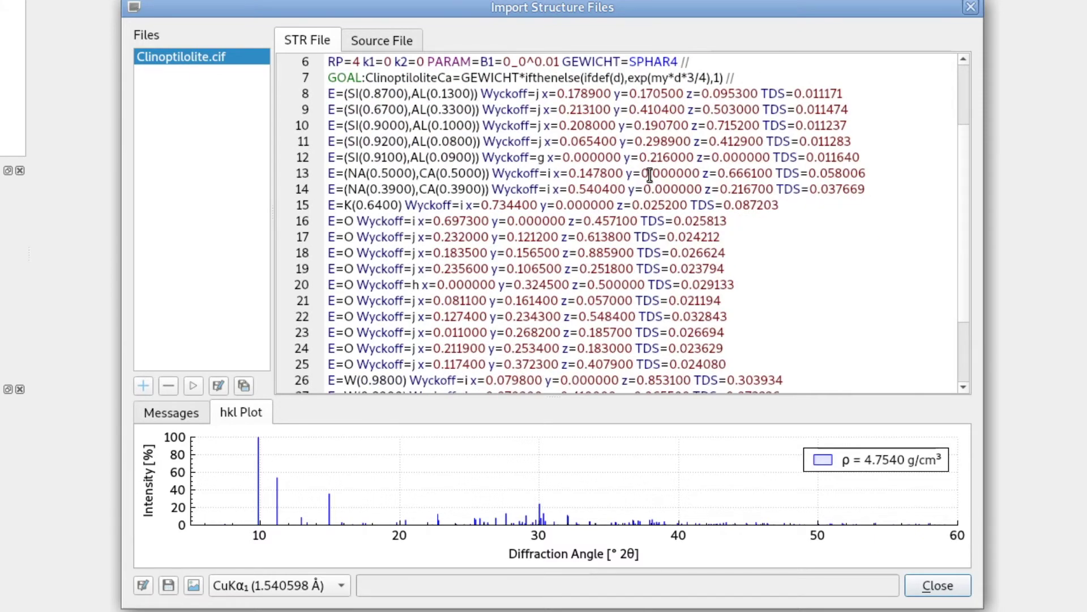
pyautogui.scroll(2, 651, 175)
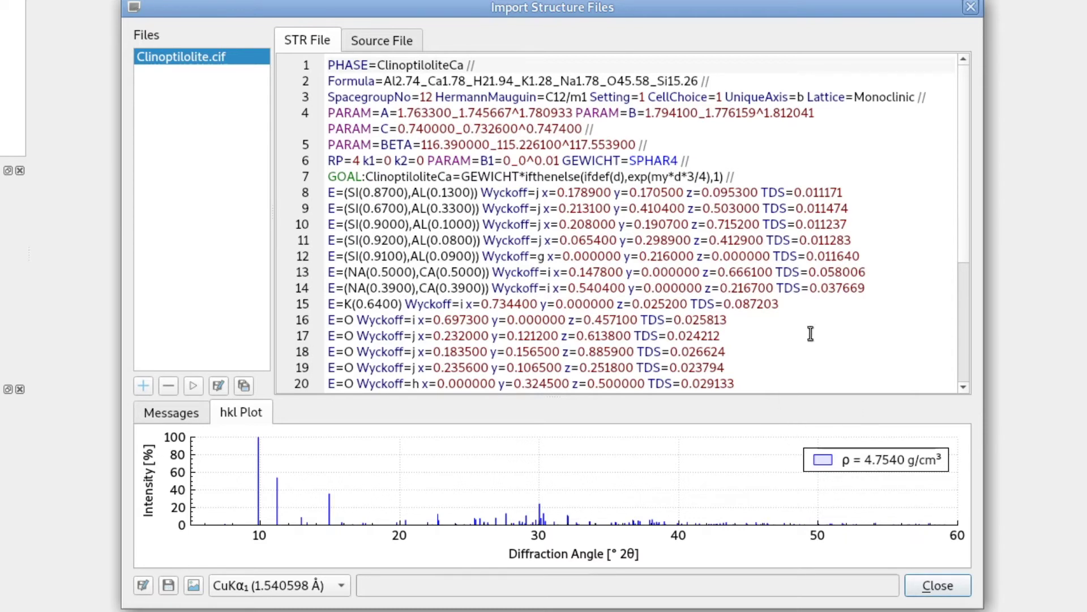
pyautogui.scroll(-4, 808, 335)
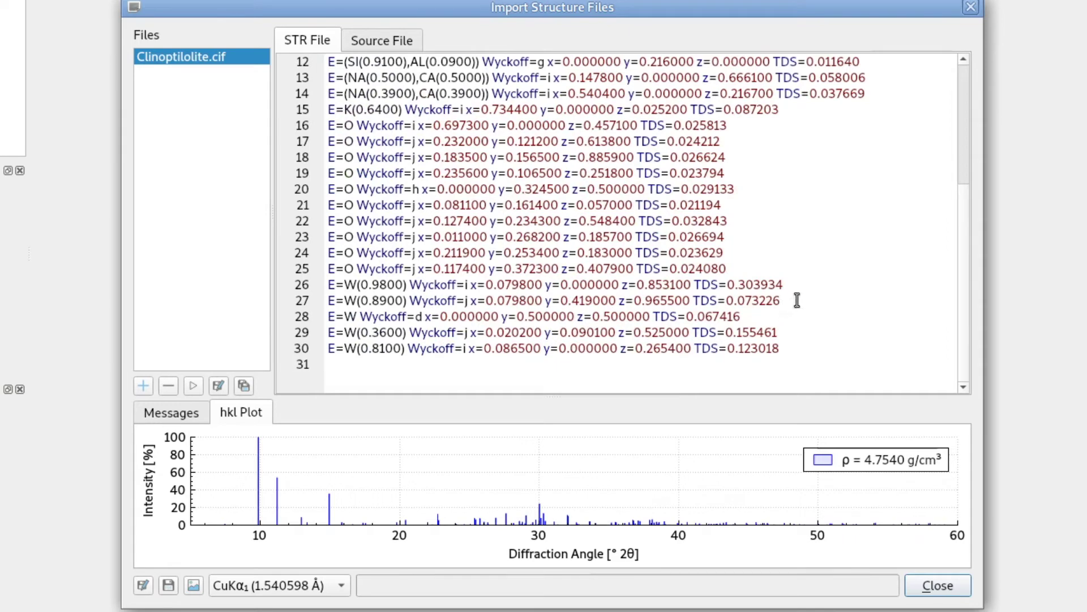
pyautogui.scroll(4, 799, 299)
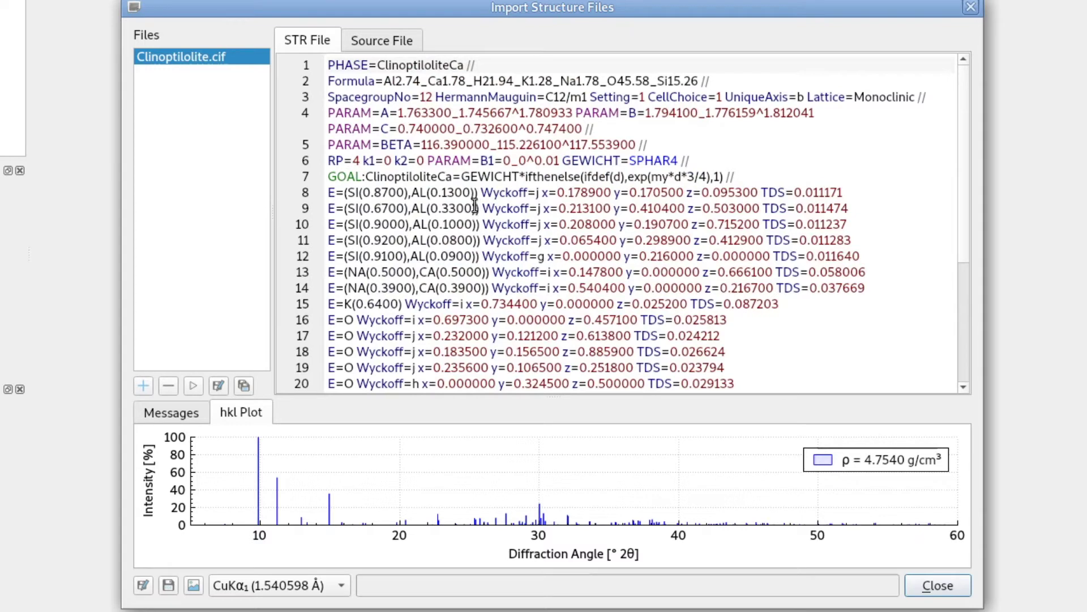
pyautogui.click(384, 44)
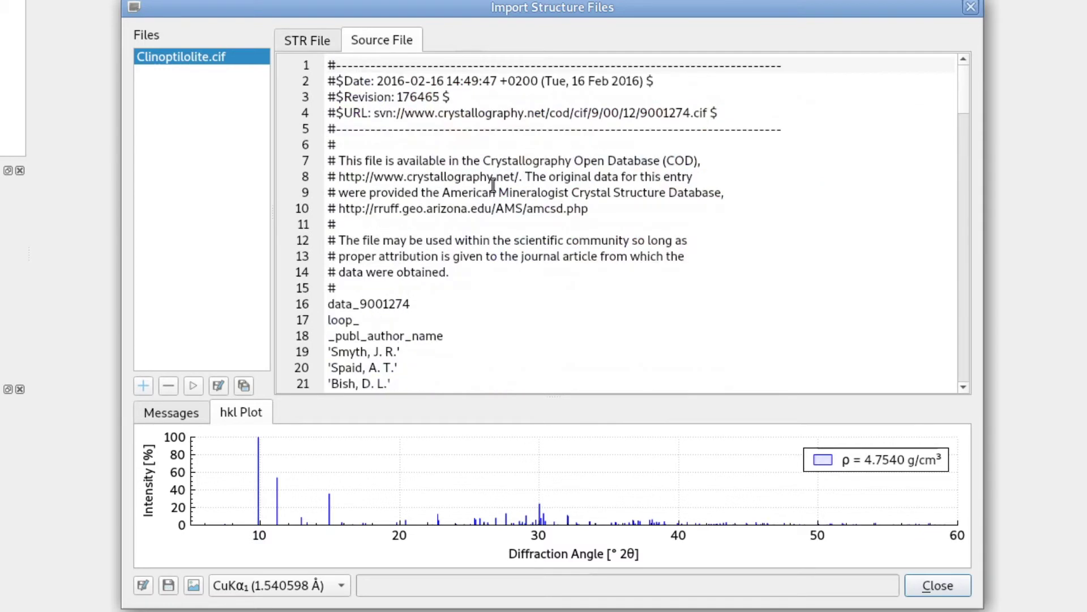
pyautogui.moveTo(966, 75); pyautogui.dragTo(973, 276)
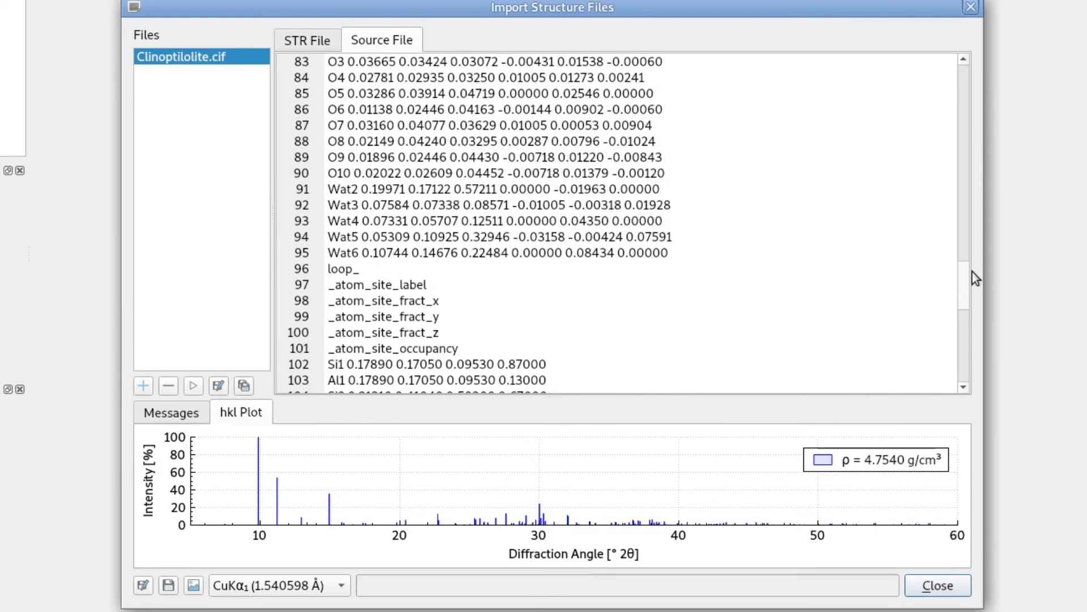
pyautogui.click(330, 189)
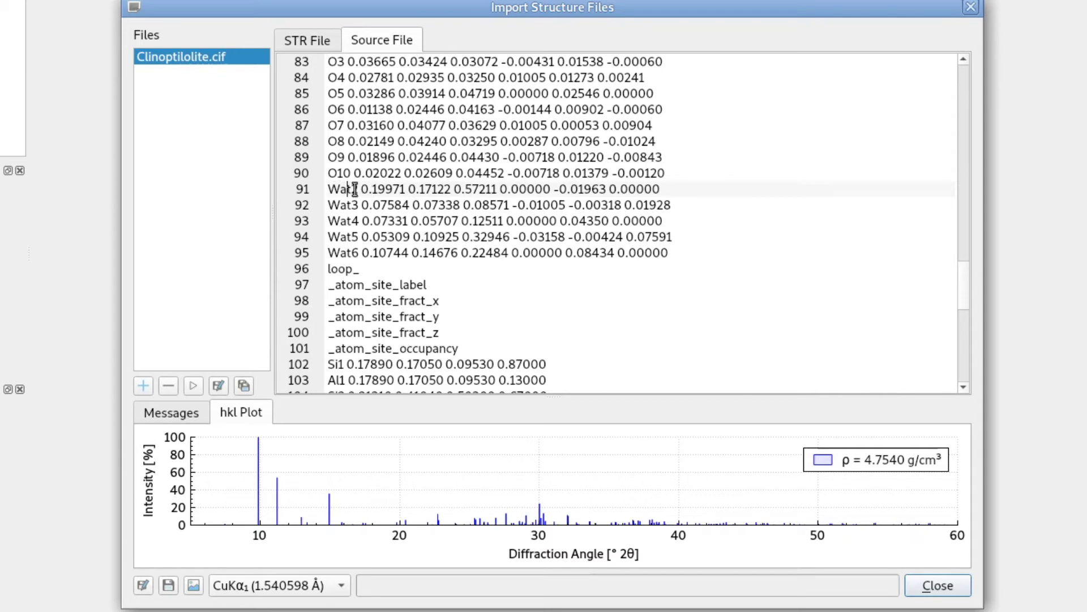
pyautogui.scroll(7, 354, 189)
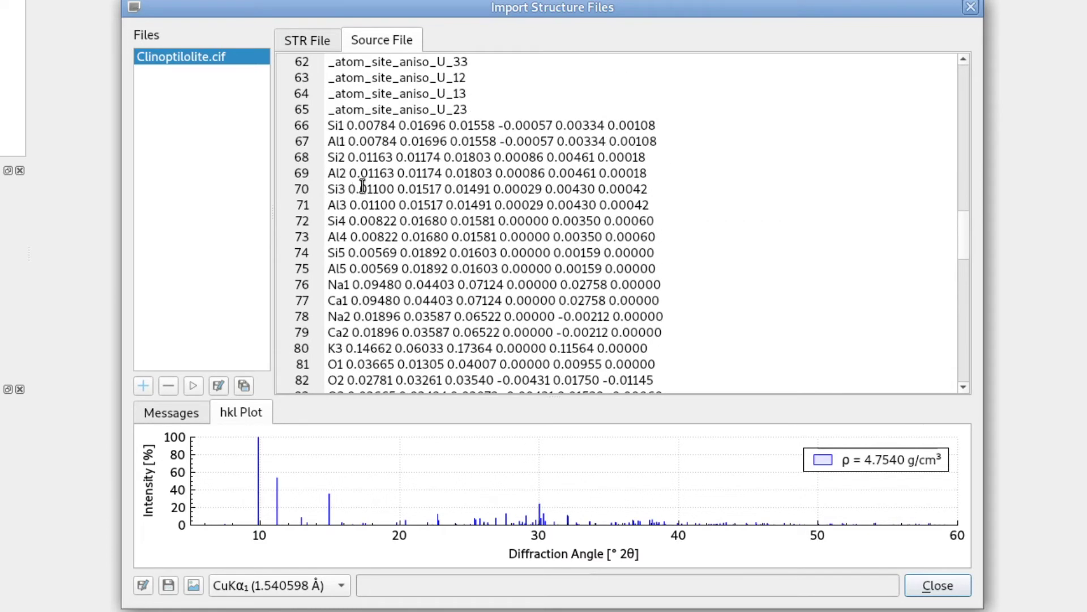
pyautogui.scroll(-15, 365, 184)
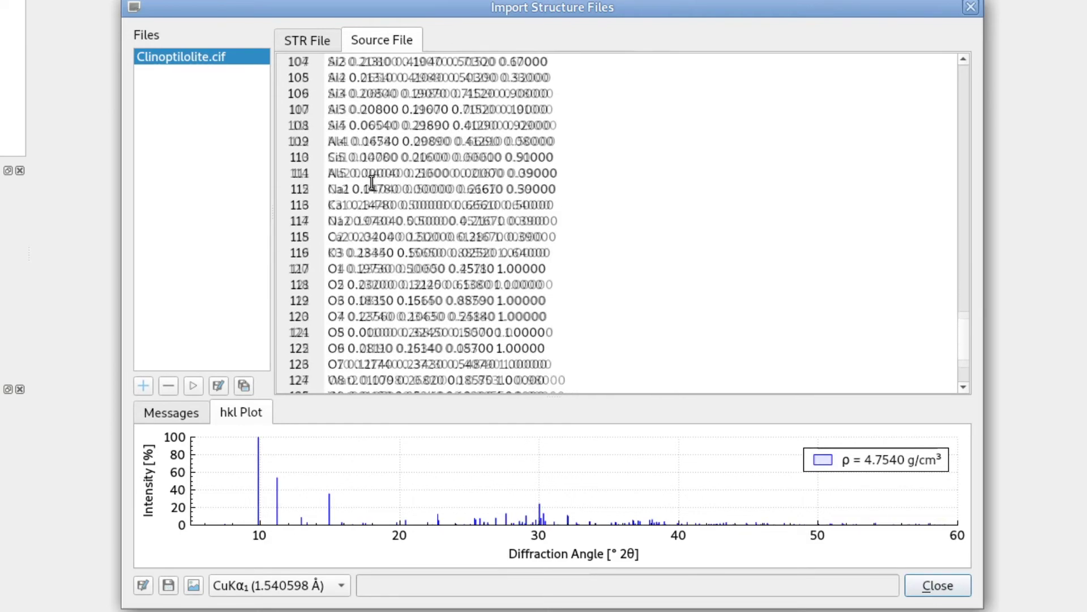
pyautogui.scroll(-2, 372, 181)
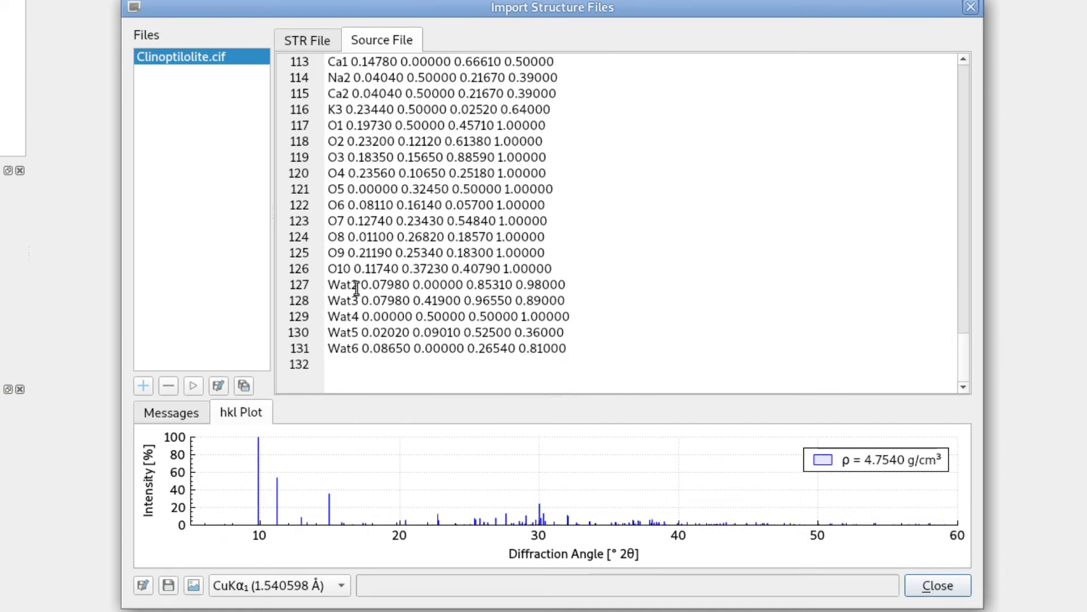
pyautogui.scroll(5, 373, 284)
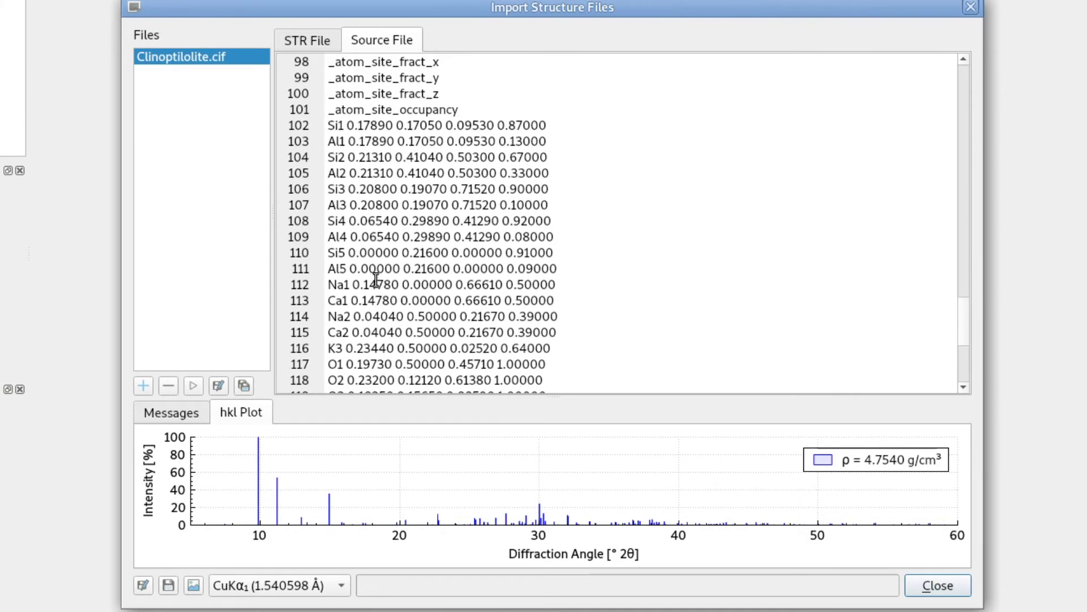
pyautogui.scroll(1, 376, 280)
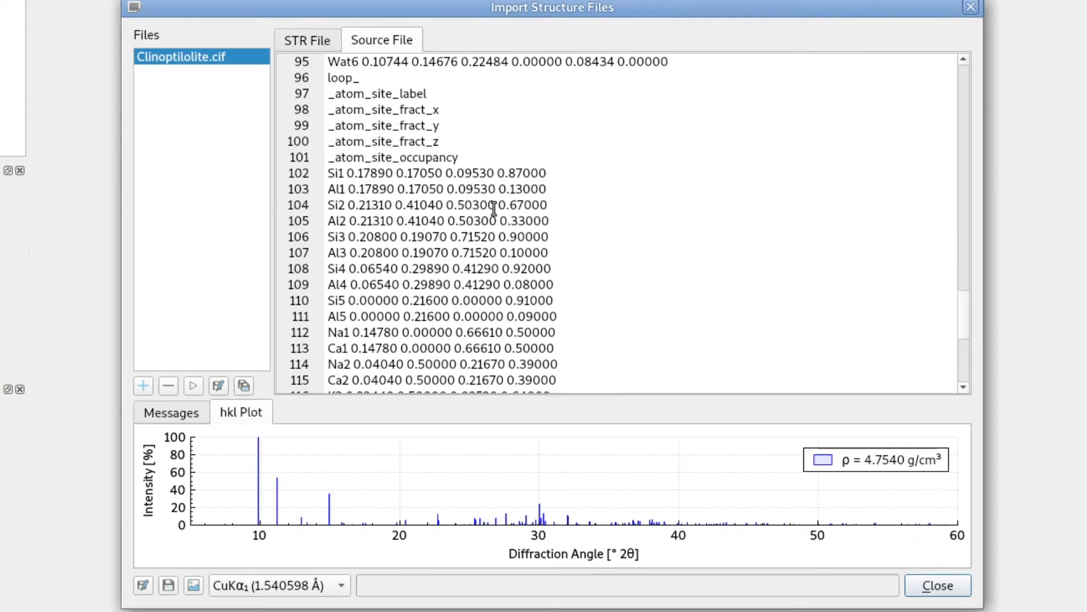
pyautogui.scroll(-6, 594, 196)
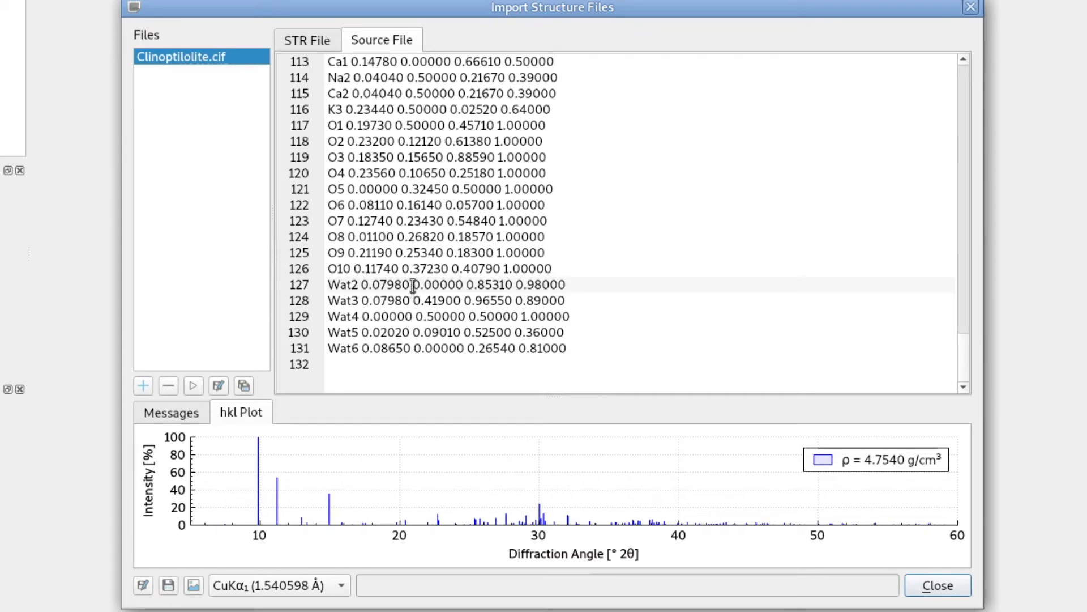
# Compare the CIF's Wat2 water site with the STR's W entries, ending at line 26.
pyautogui.click(321, 42)
pyautogui.scroll(-4, 425, 154)
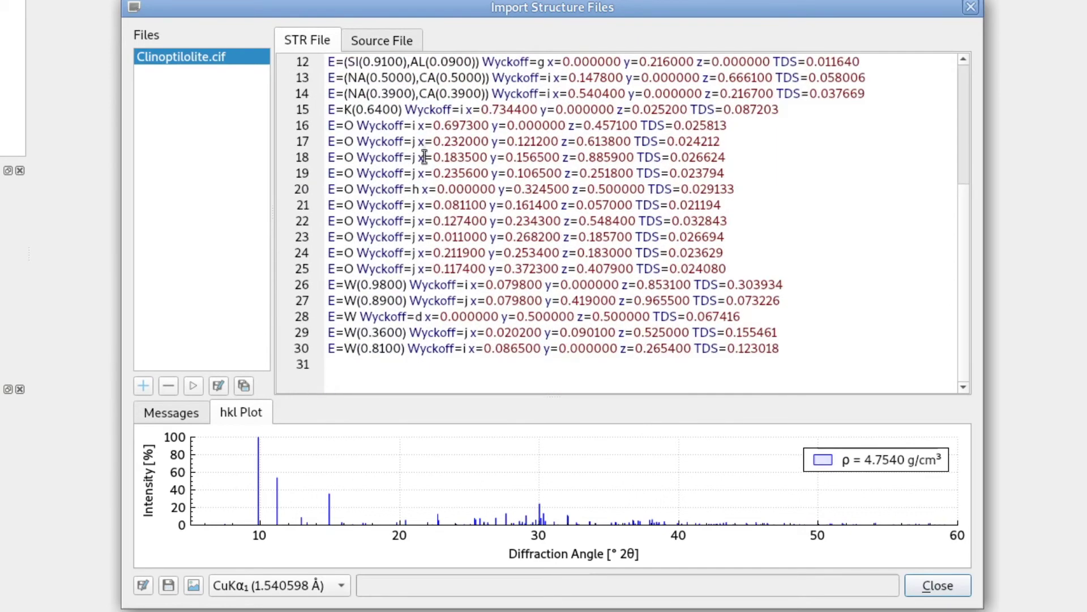
pyautogui.click(389, 41)
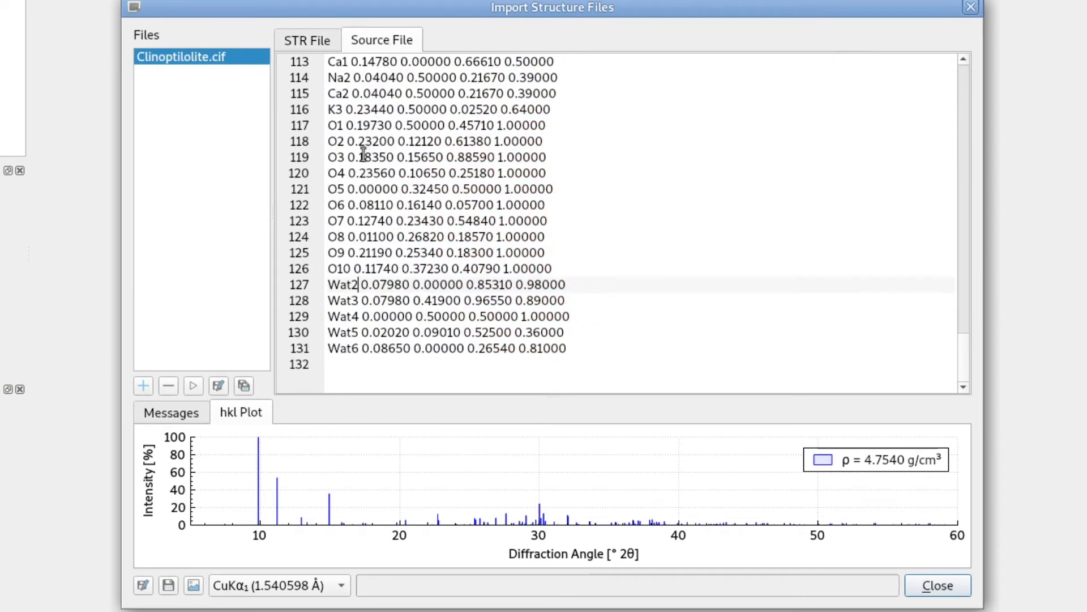
pyautogui.click(355, 285)
pyautogui.click(311, 42)
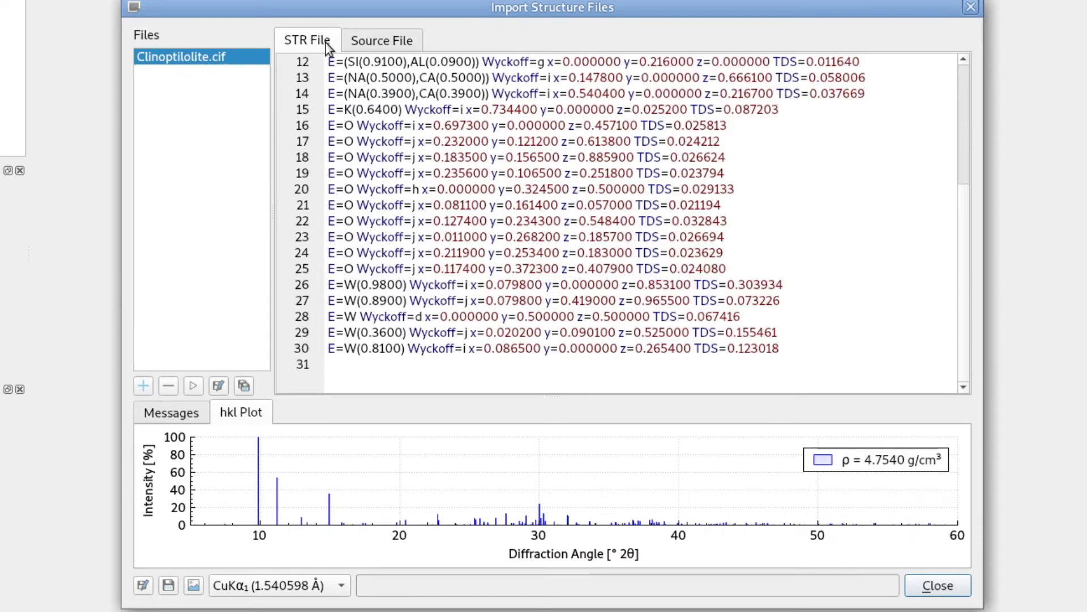
pyautogui.click(351, 283)
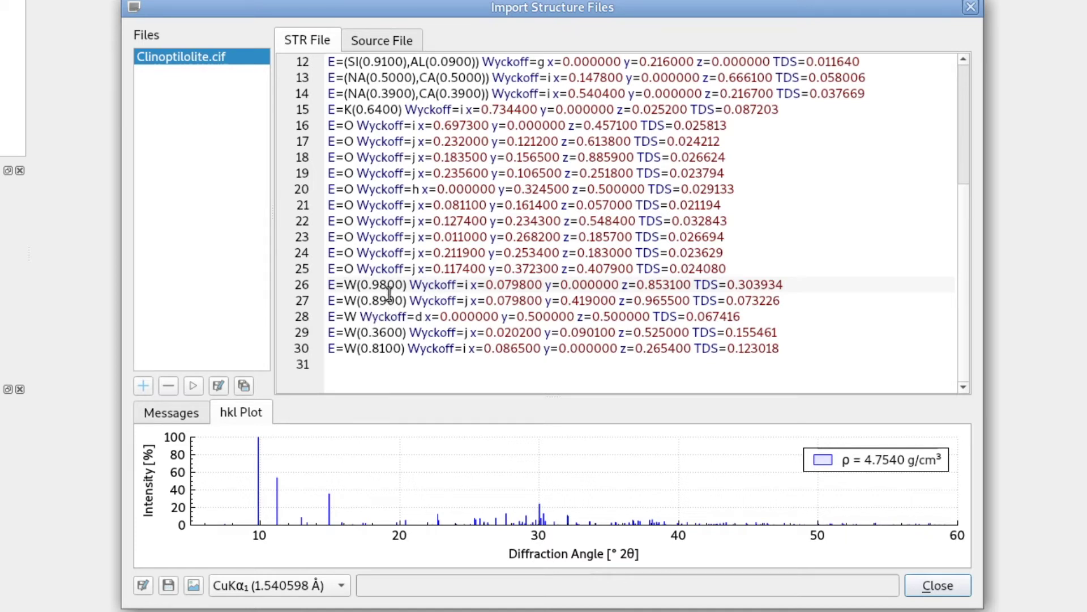
# Replace the W element with O on STR lines 26–30.
pyautogui.hotkey('shift', 'Right')
pyautogui.write('O')
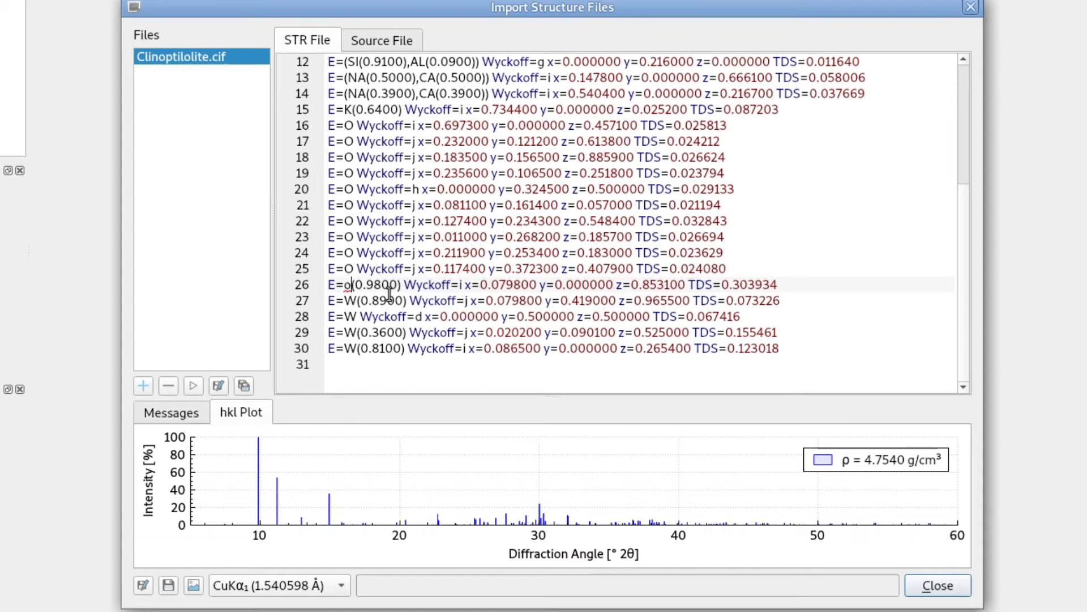
pyautogui.press('Down')
pyautogui.hotkey('shift', 'Left')
pyautogui.write('O')
pyautogui.press('Down')
pyautogui.hotkey('shift', 'Left')
pyautogui.write('O')
pyautogui.press('Down')
pyautogui.hotkey('shift', 'Left')
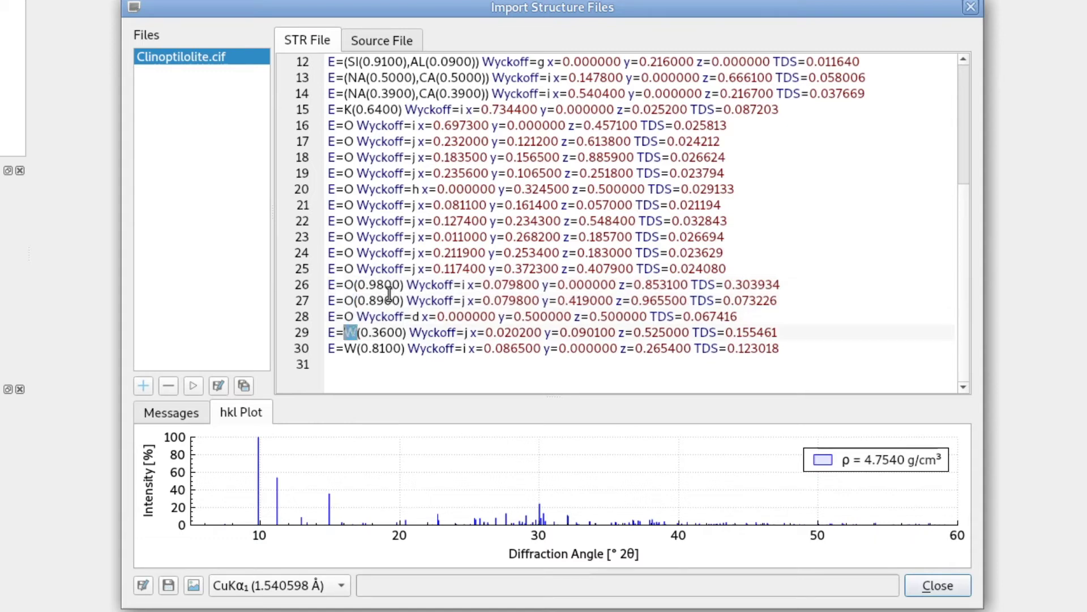
pyautogui.write('O')
pyautogui.press('Down')
pyautogui.hotkey('shift', 'Left')
pyautogui.write('O')
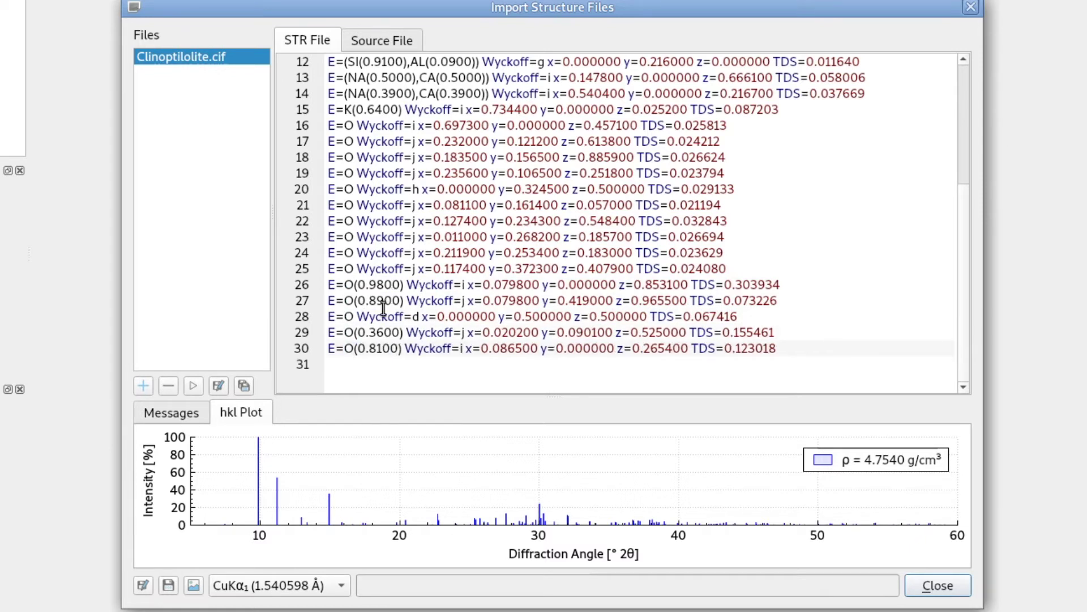
# Verify the edited structure, recalculating the pattern to ρ = 2.2080 g/cm³.
pyautogui.click(193, 389)
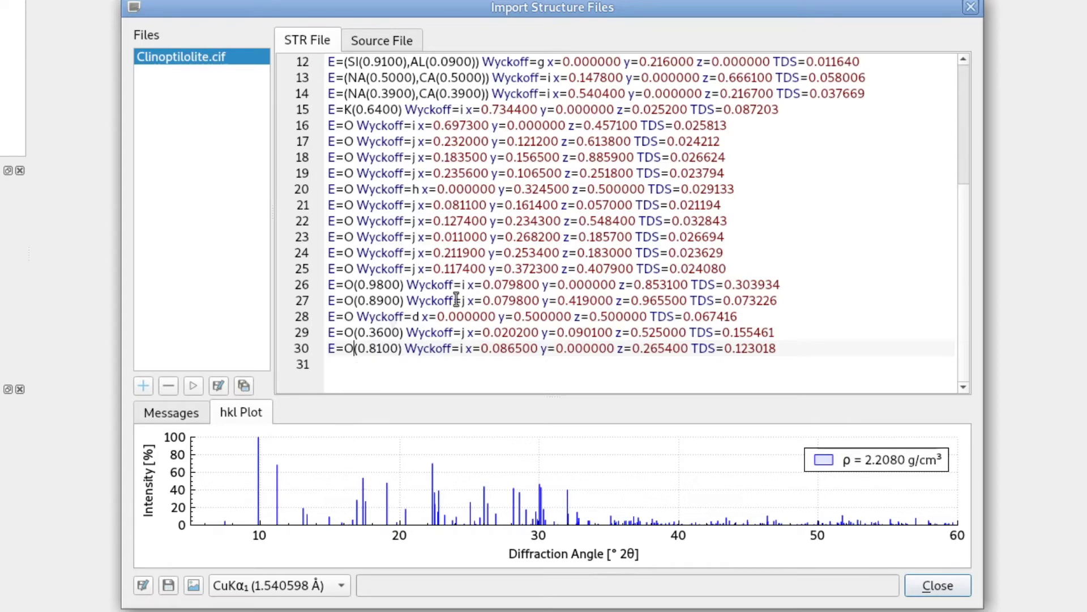
pyautogui.scroll(4, 529, 286)
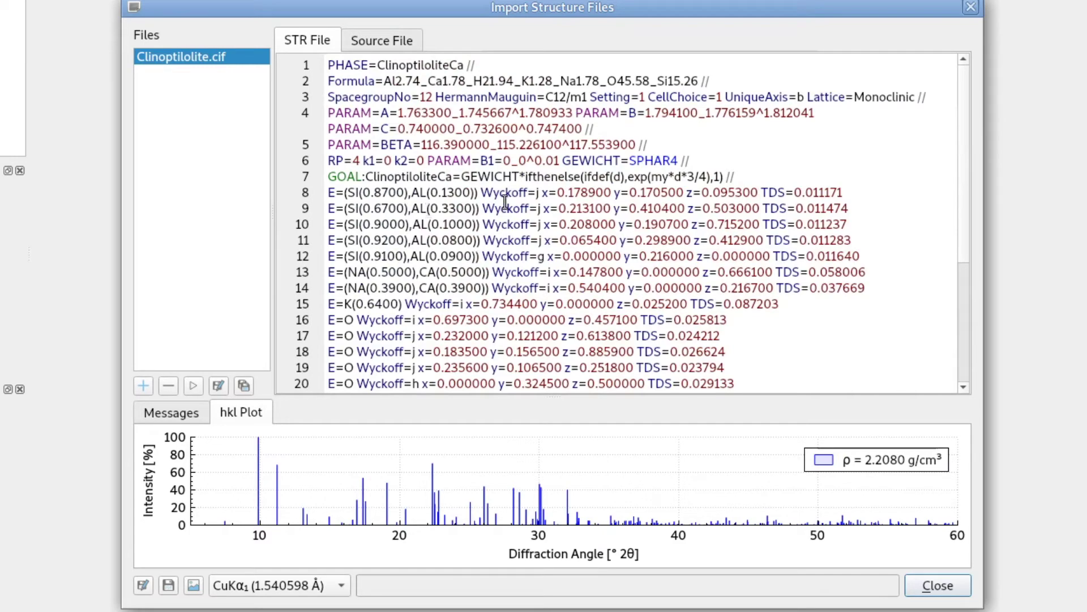
pyautogui.scroll(-2, 505, 201)
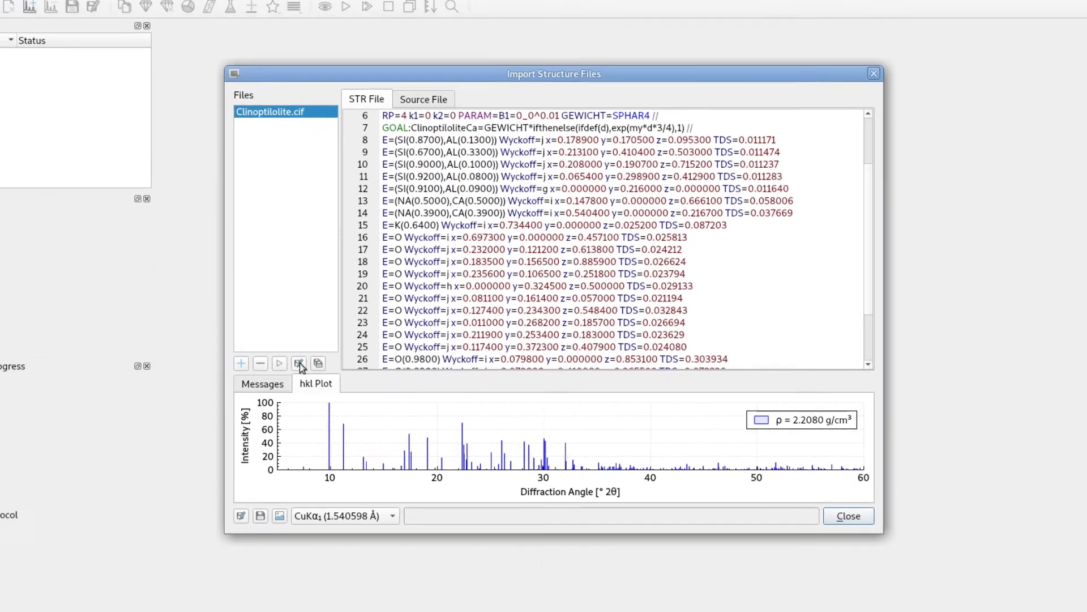
# Save the structure as clinoptilolite.str and close the Import Structure Files window.
pyautogui.click(299, 364)
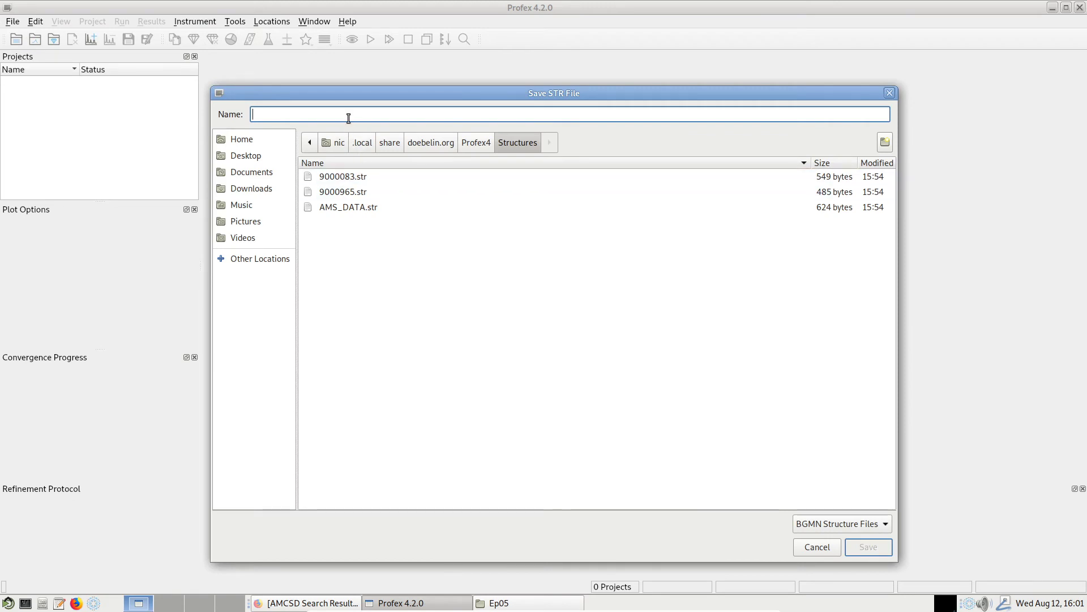
pyautogui.write('clinoptilolite.str')
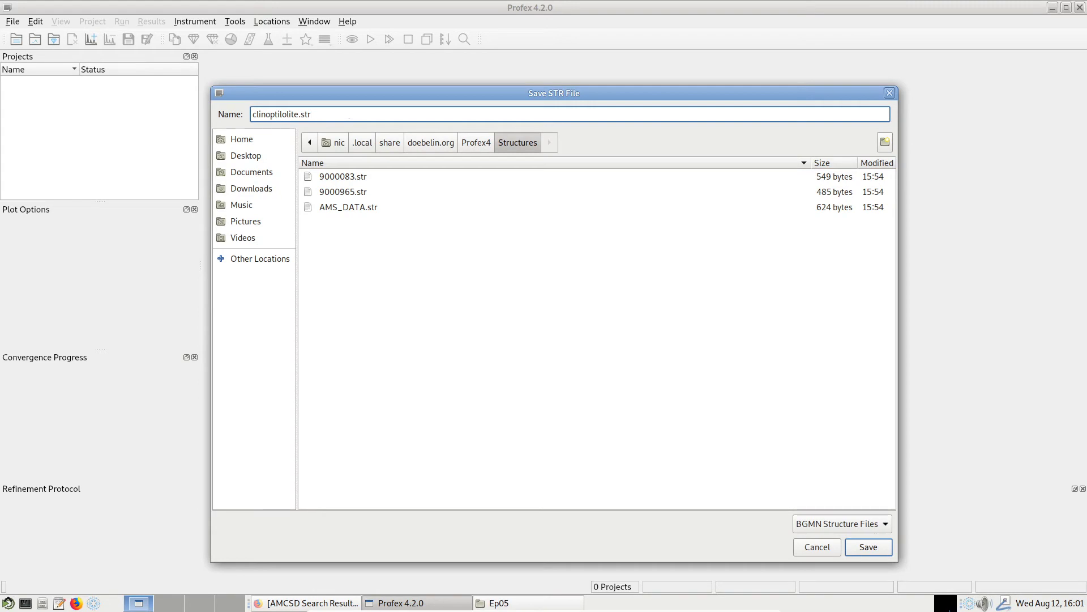
pyautogui.press('Return')
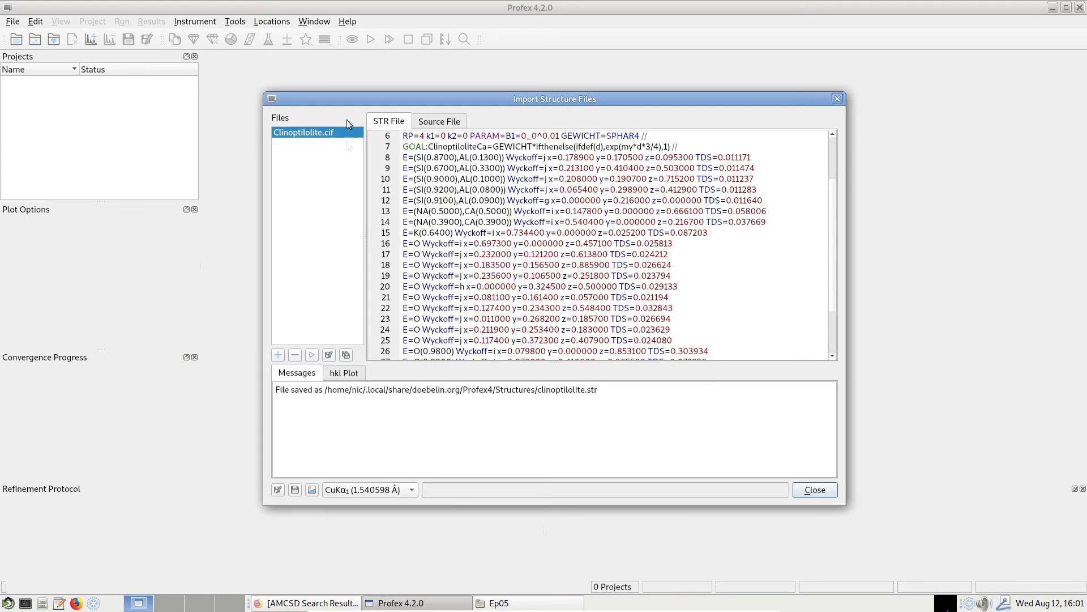
pyautogui.click(808, 494)
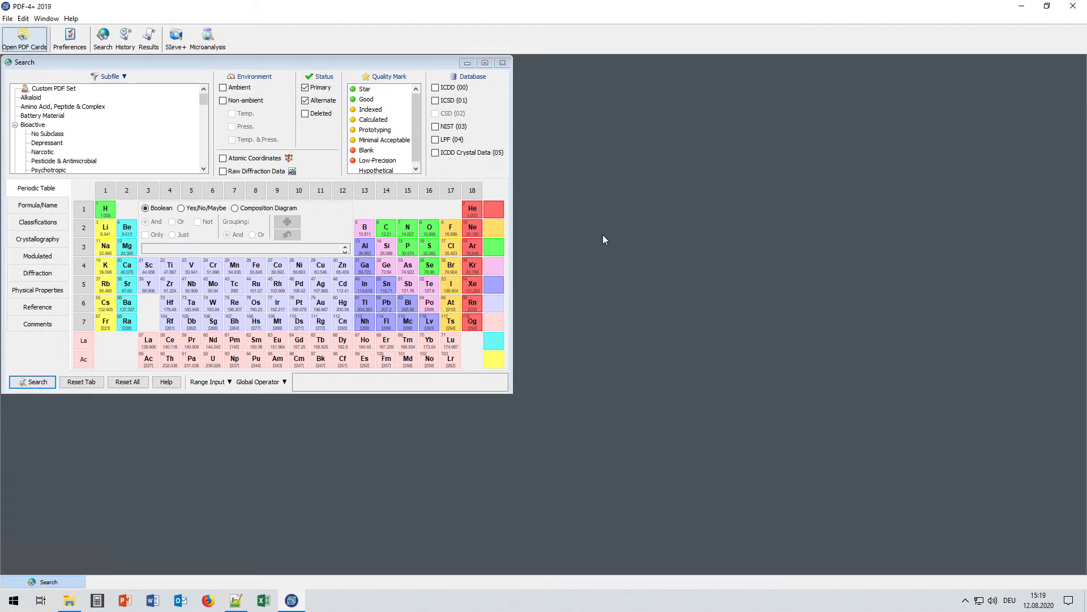
# Search name 'clinoptilolite' restricted to Ambient entries with Atomic Coordinates, returning 37 results.
pyautogui.click(46, 207)
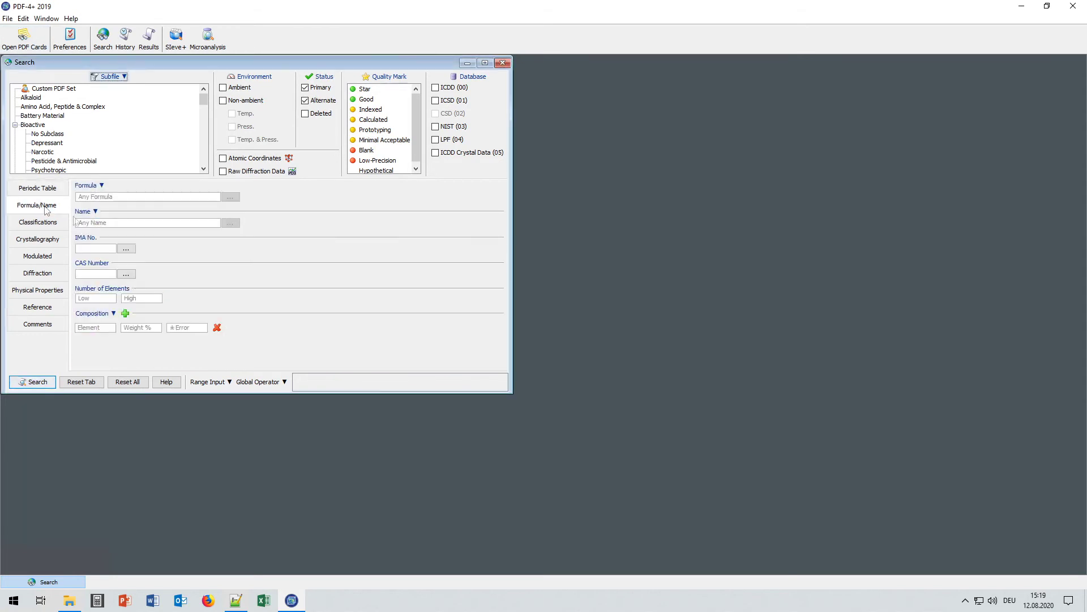
pyautogui.click(157, 222)
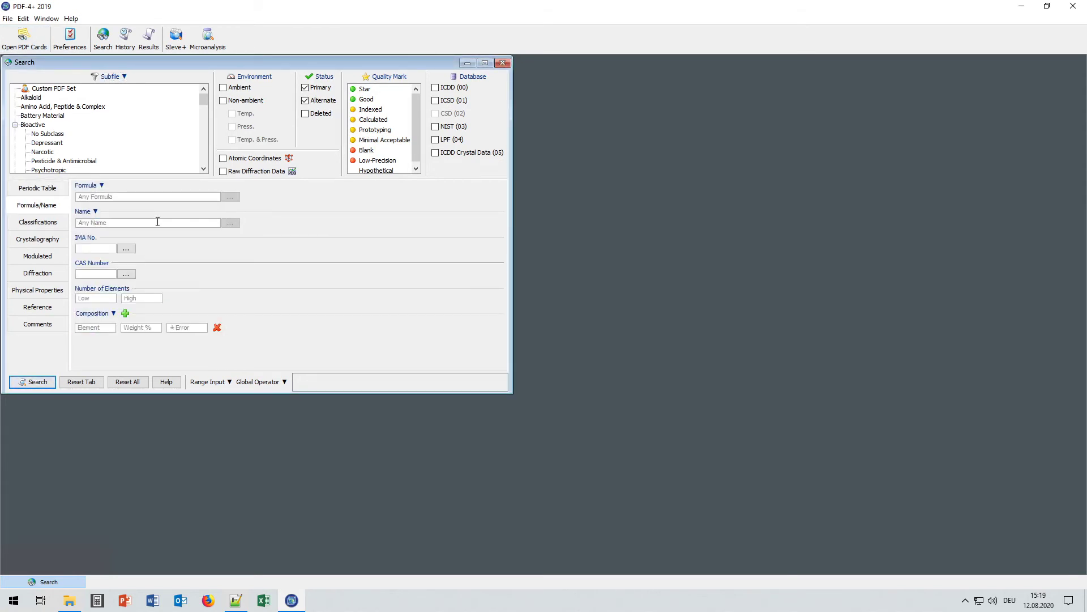
pyautogui.write('clinoptilolite')
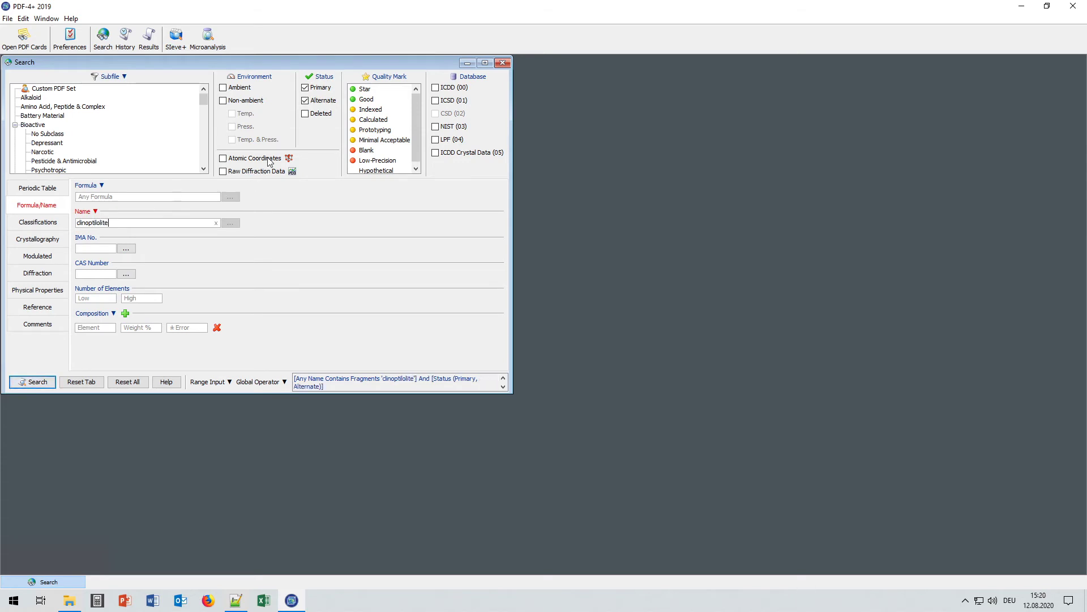
pyautogui.click(223, 89)
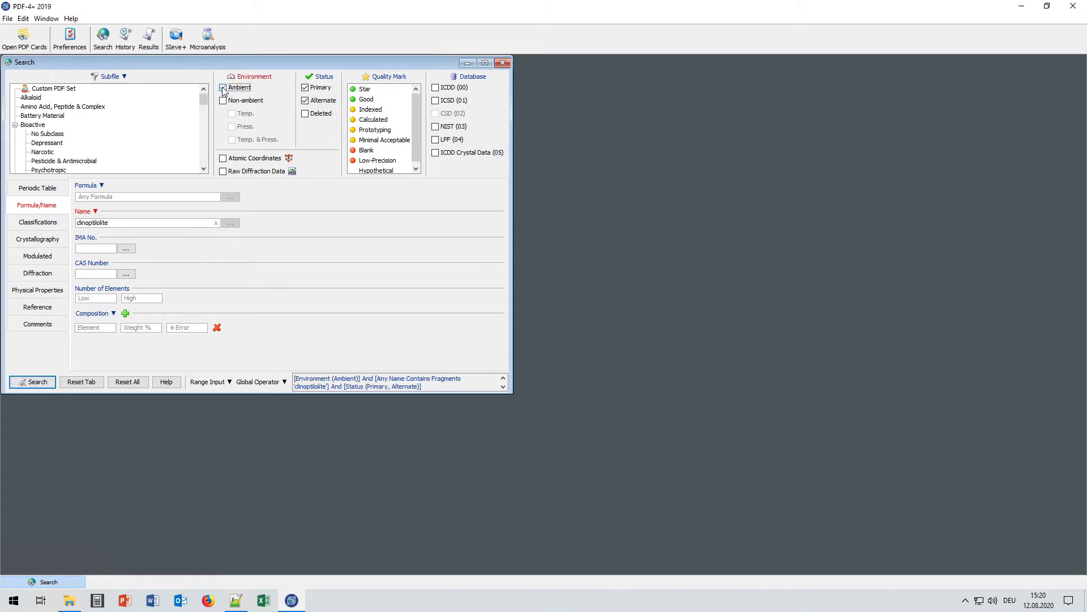
pyautogui.click(264, 161)
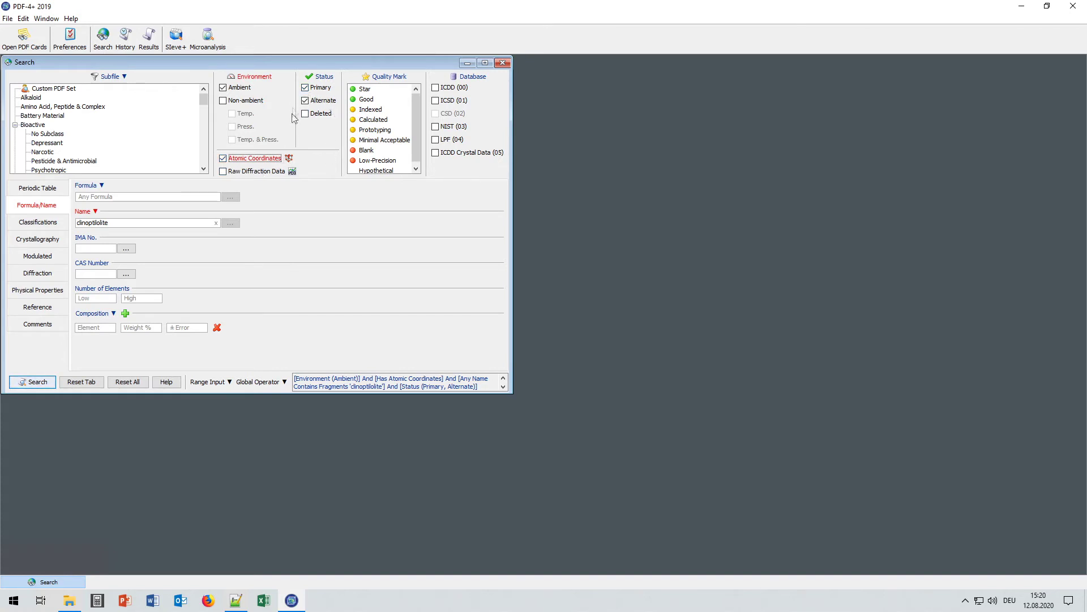
pyautogui.click(32, 383)
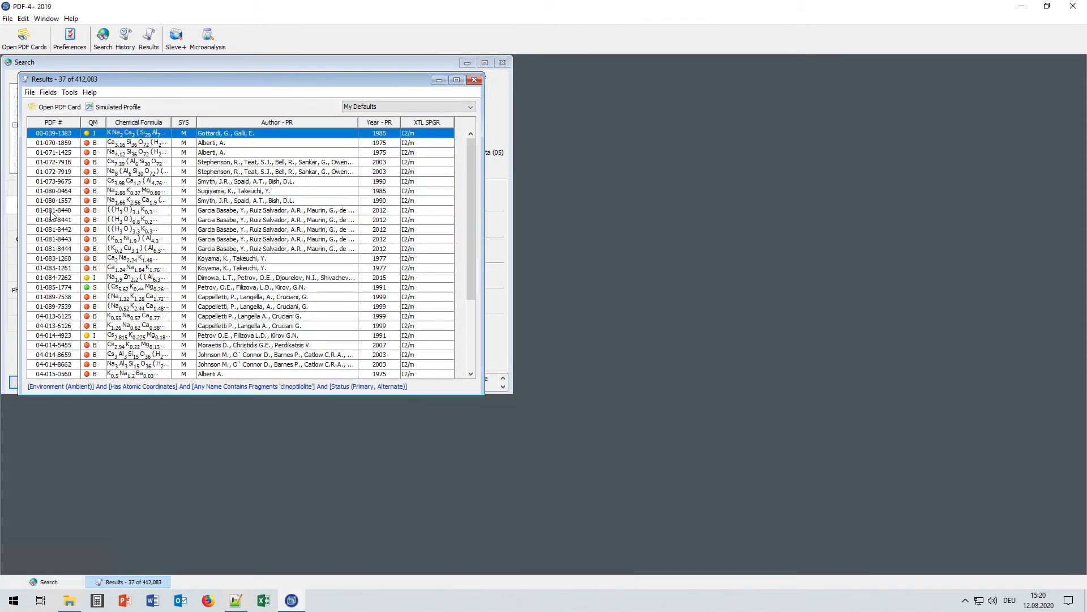
# Open card 04-016-0673's structure data, then bring up Clinoptilolite.cif in Notepad++.
pyautogui.moveTo(147, 79); pyautogui.dragTo(283, 104)
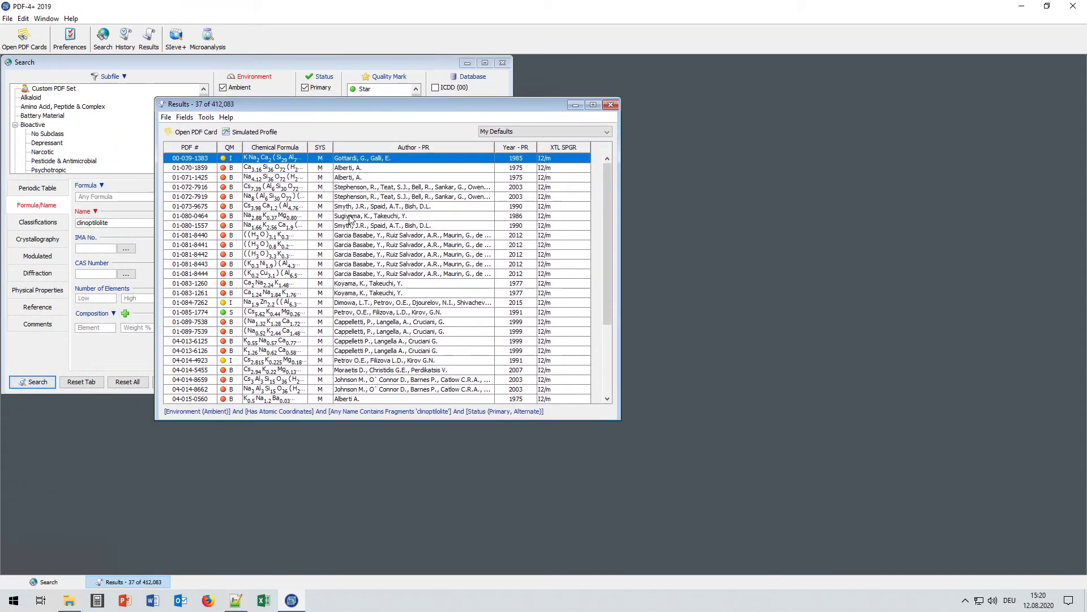
pyautogui.scroll(-3, 411, 241)
pyautogui.scroll(-1, 412, 240)
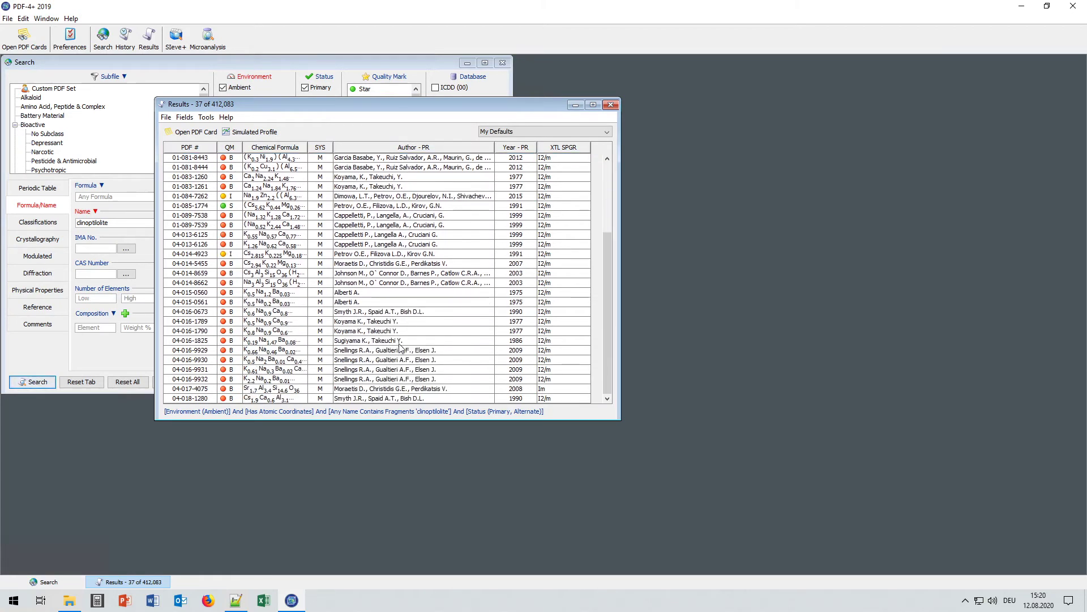
pyautogui.doubleClick(226, 292)
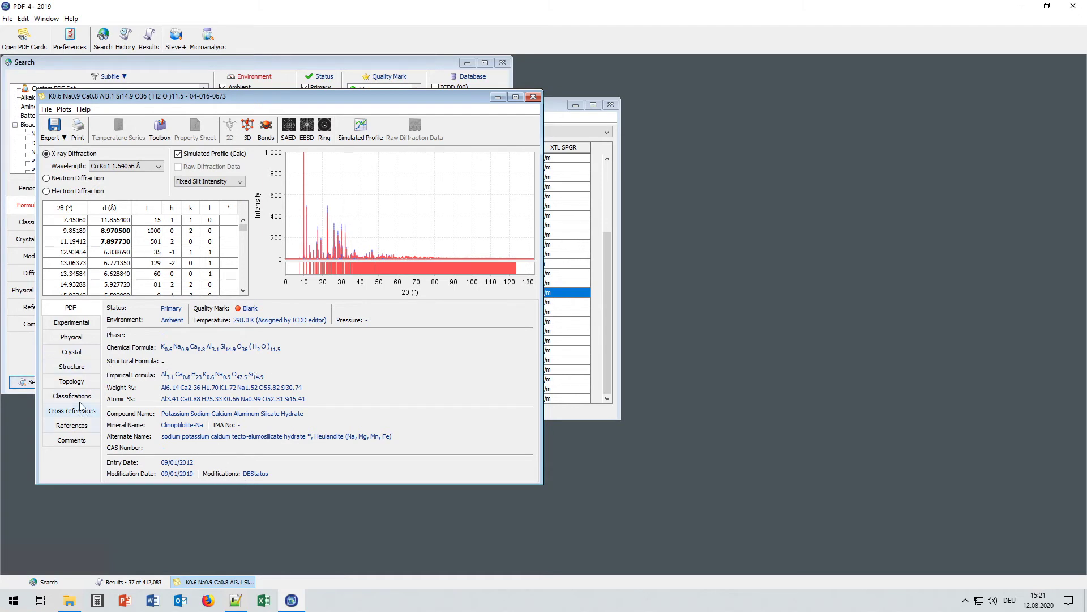
pyautogui.click(80, 368)
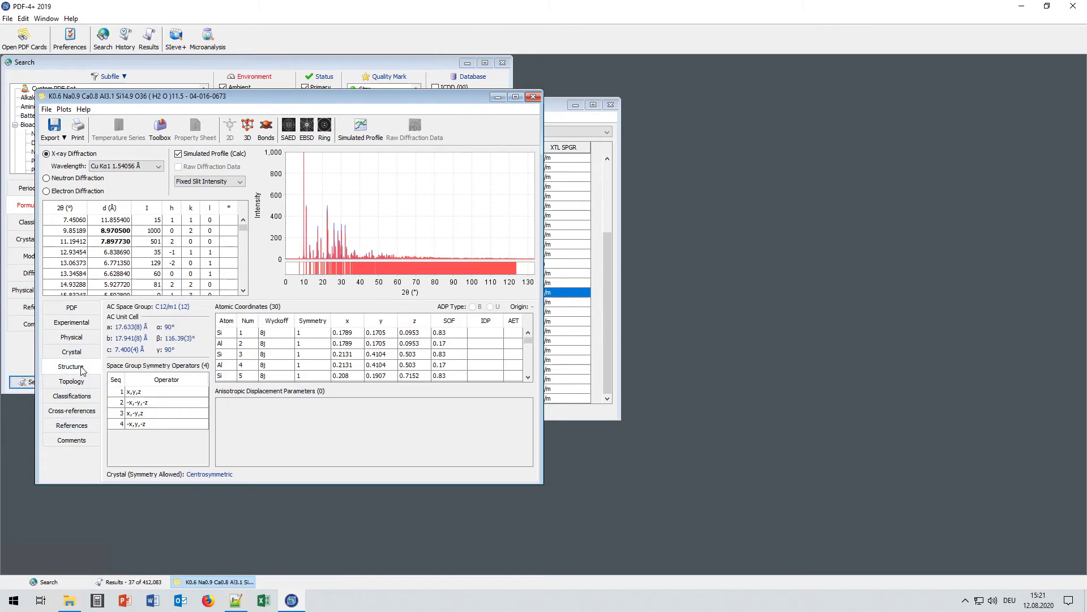
pyautogui.click(237, 600)
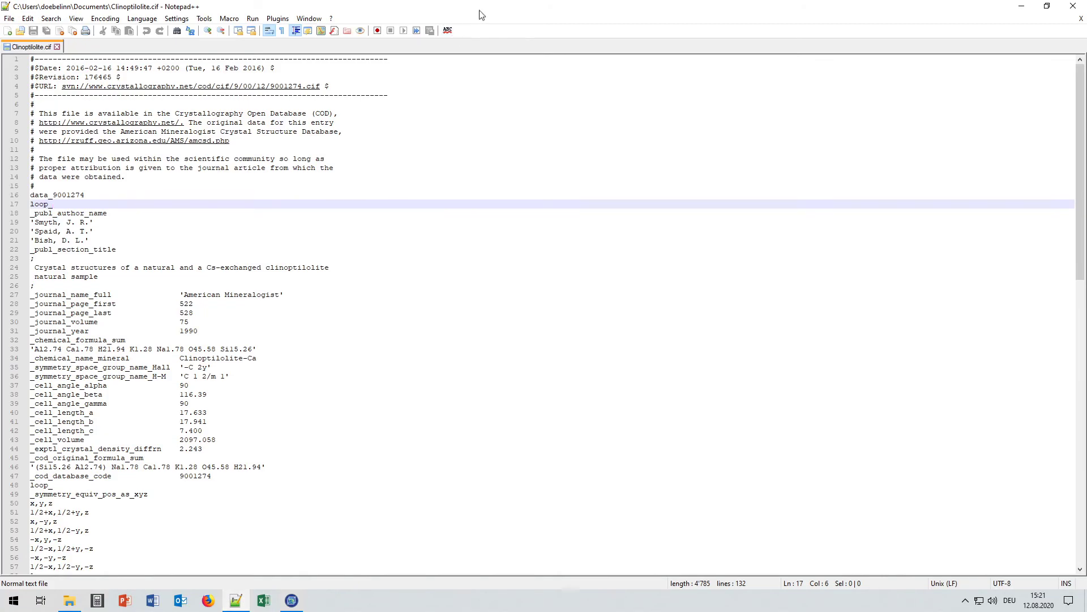
# Check the CIF's cell lengths a, b, c and beta angle against the card's cell.
pyautogui.moveTo(482, 12); pyautogui.dragTo(656, 125)
pyautogui.scroll(-3, 543, 401)
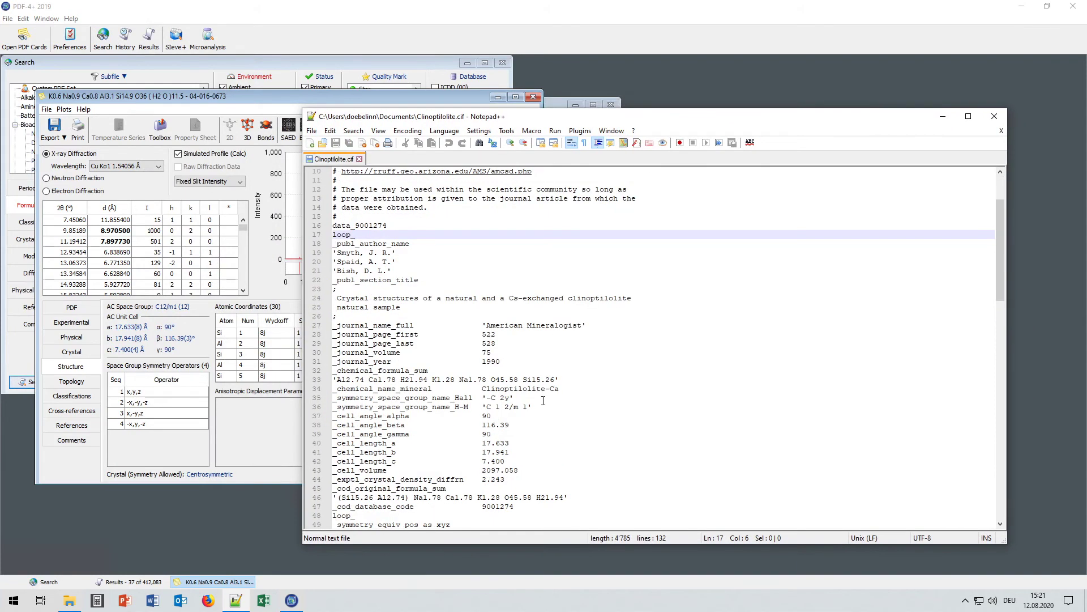
pyautogui.scroll(-2, 543, 401)
pyautogui.click(500, 388)
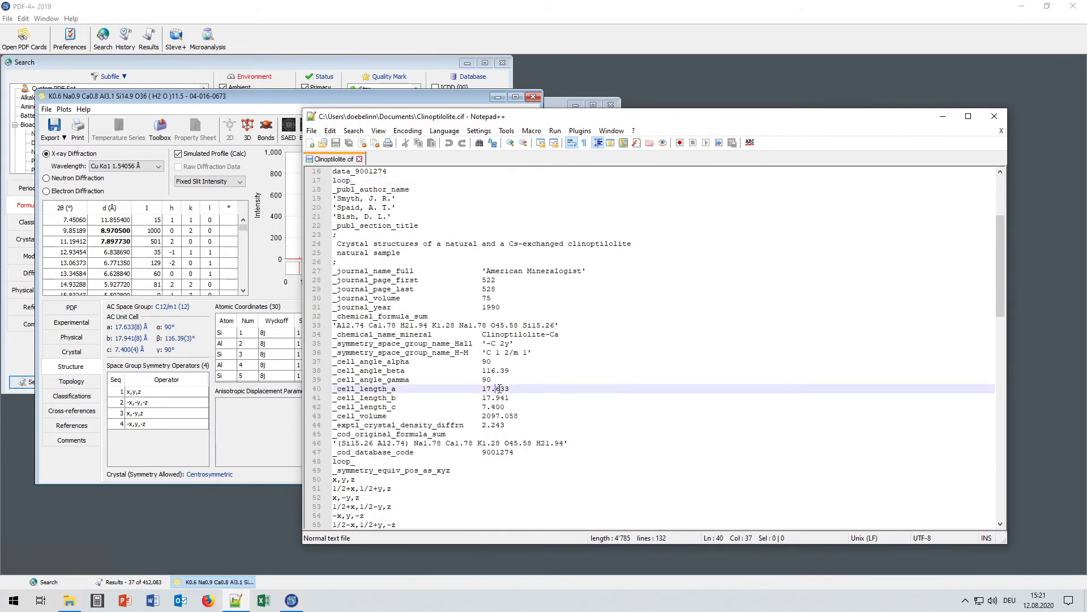
pyautogui.click(500, 398)
pyautogui.click(497, 407)
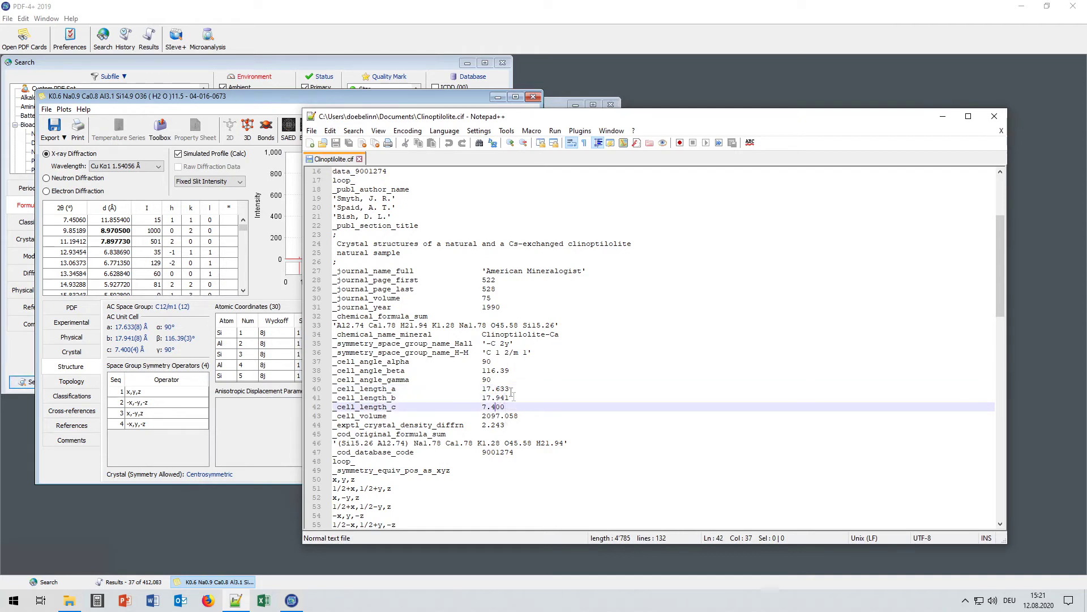
pyautogui.click(499, 373)
pyautogui.click(241, 98)
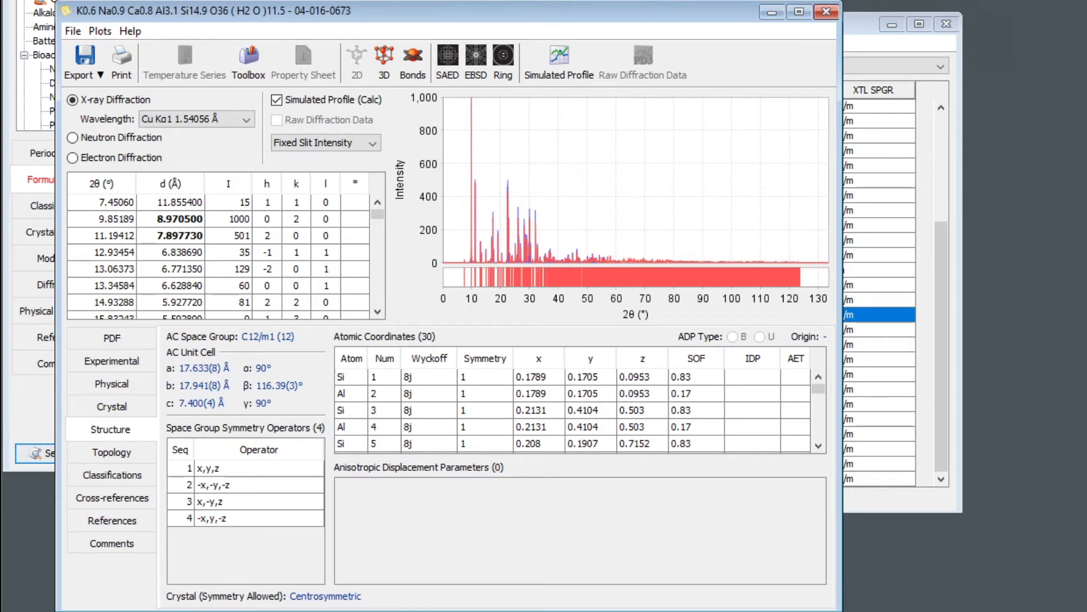
# Inspect the CIF's anisotropic displacement loop, then return to the card's structure data.
pyautogui.hotkey('alt', 'Tab')
pyautogui.scroll(-13, 803, 329)
pyautogui.scroll(-6, 804, 329)
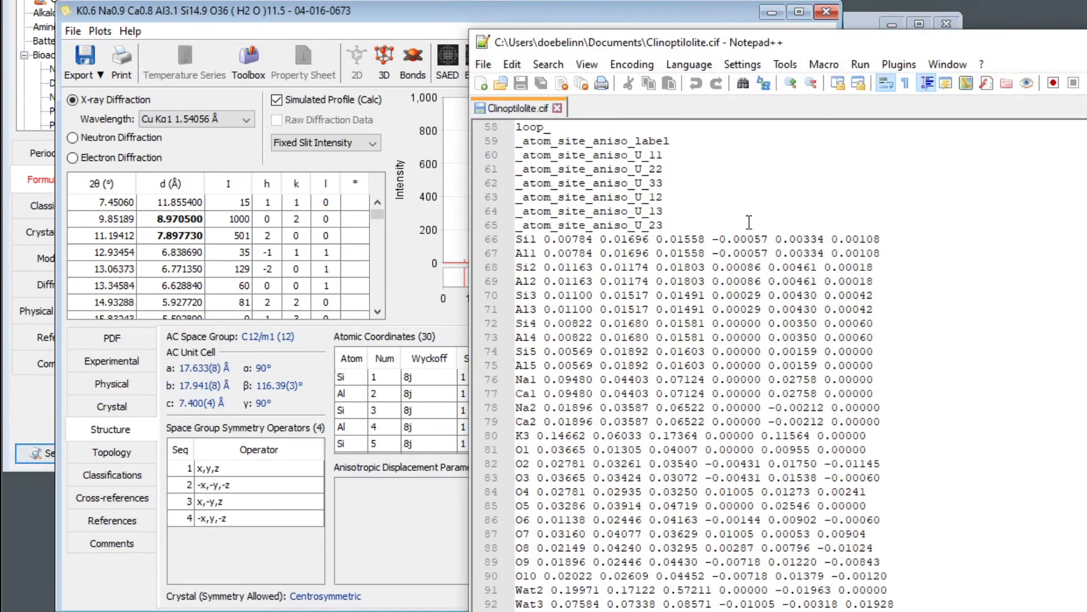
pyautogui.click(317, 14)
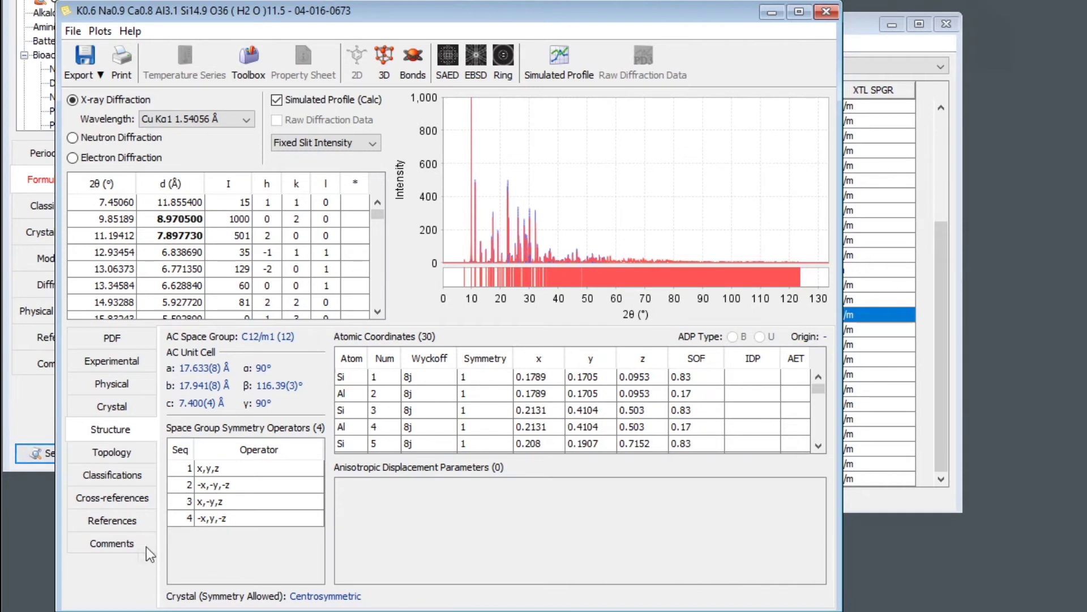
# Show the card's Comments page, noting Ueq=0.012 was used for displacement parameters.
pyautogui.click(121, 546)
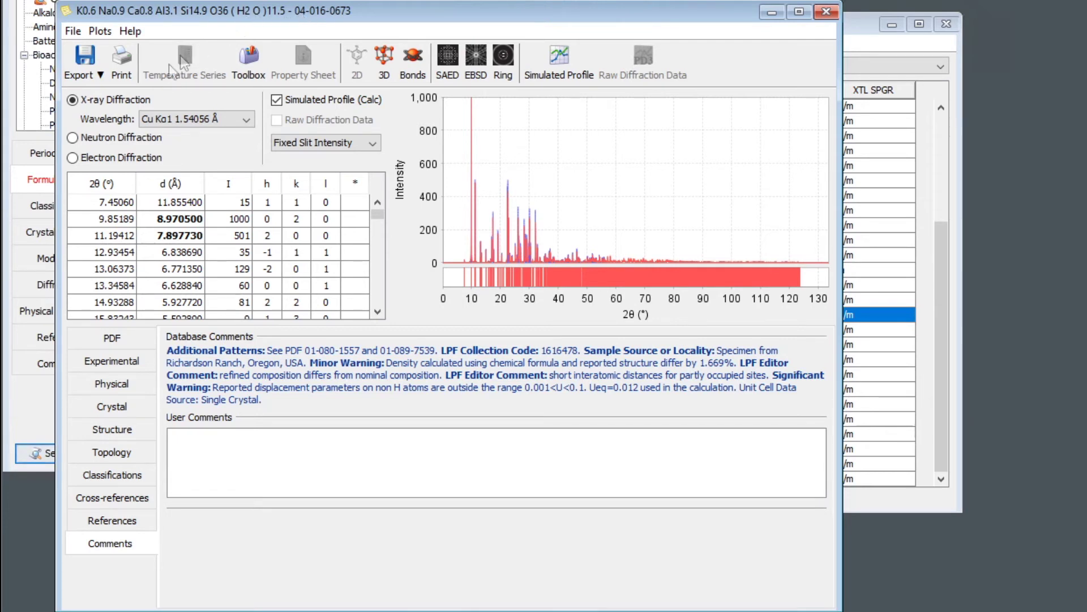
# Export card 04-016-0673 as ICDD XML 'PDF Card - 04-016-0673' into Dokumente.
pyautogui.click(94, 76)
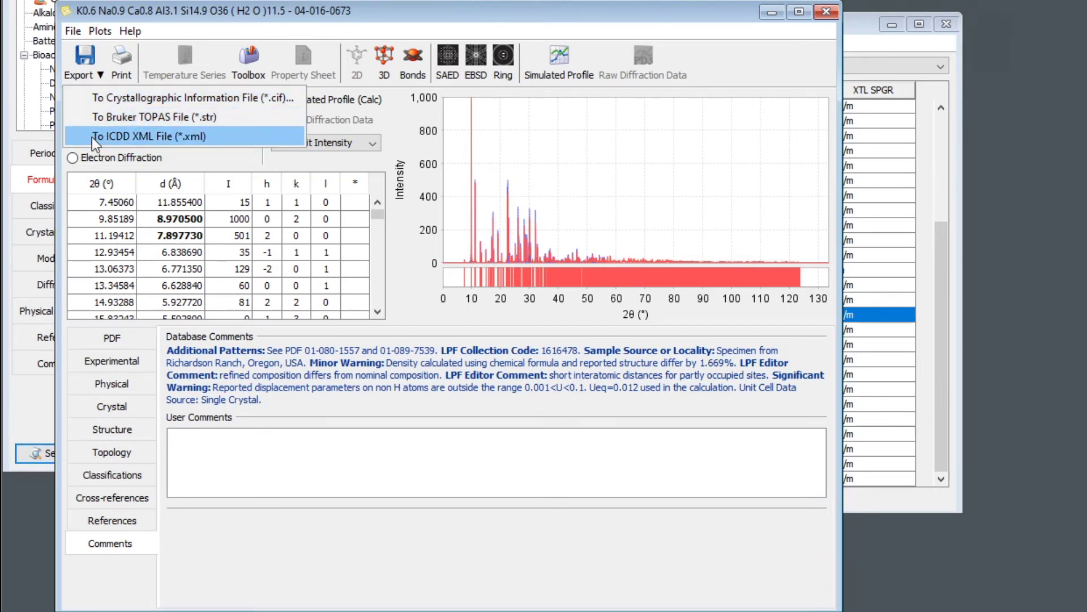
pyautogui.click(94, 135)
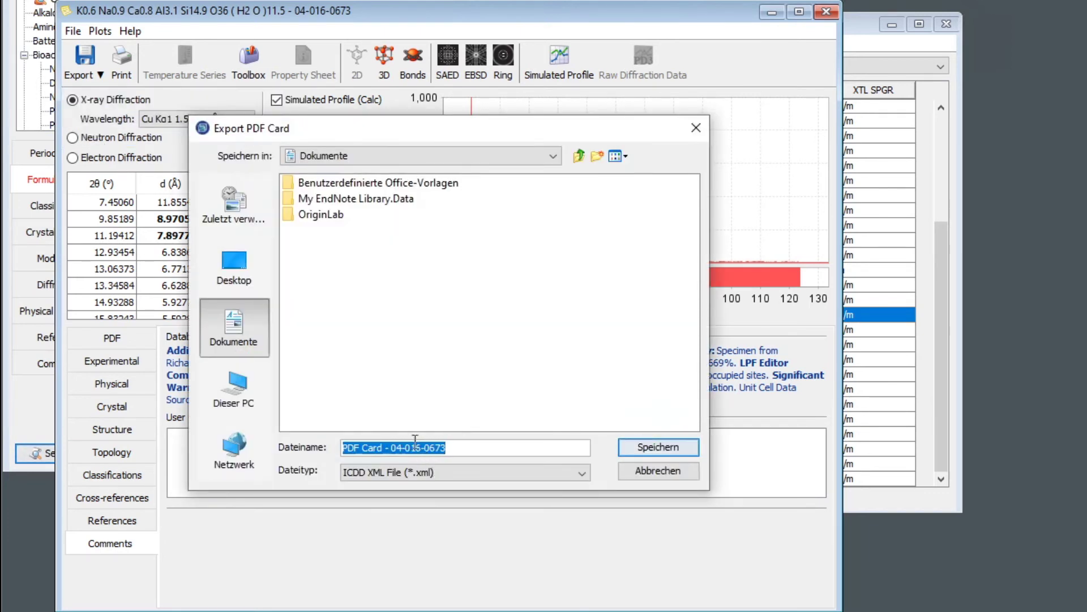
pyautogui.click(672, 451)
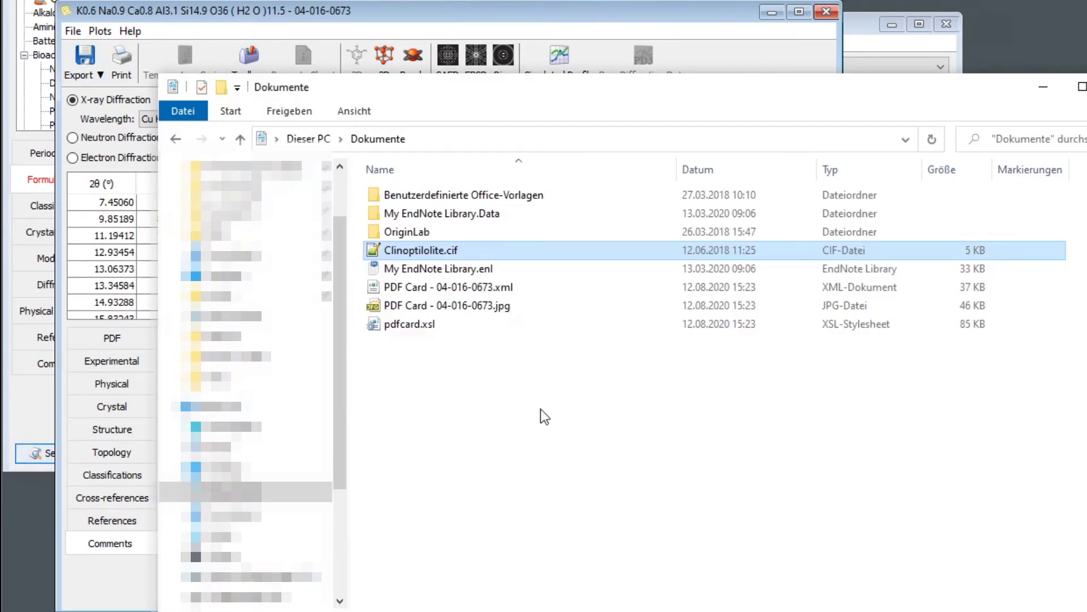
# Select the three exported PDF Card - 04-016-0673 files in Dokumente.
pyautogui.click(511, 404)
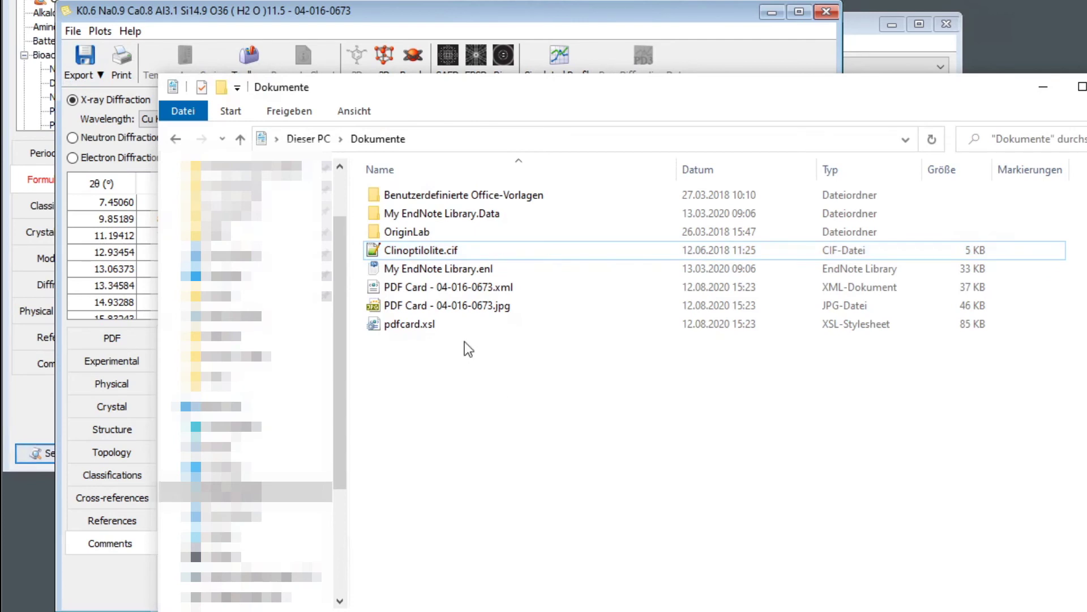
pyautogui.moveTo(443, 389); pyautogui.dragTo(413, 287)
pyautogui.click(501, 340)
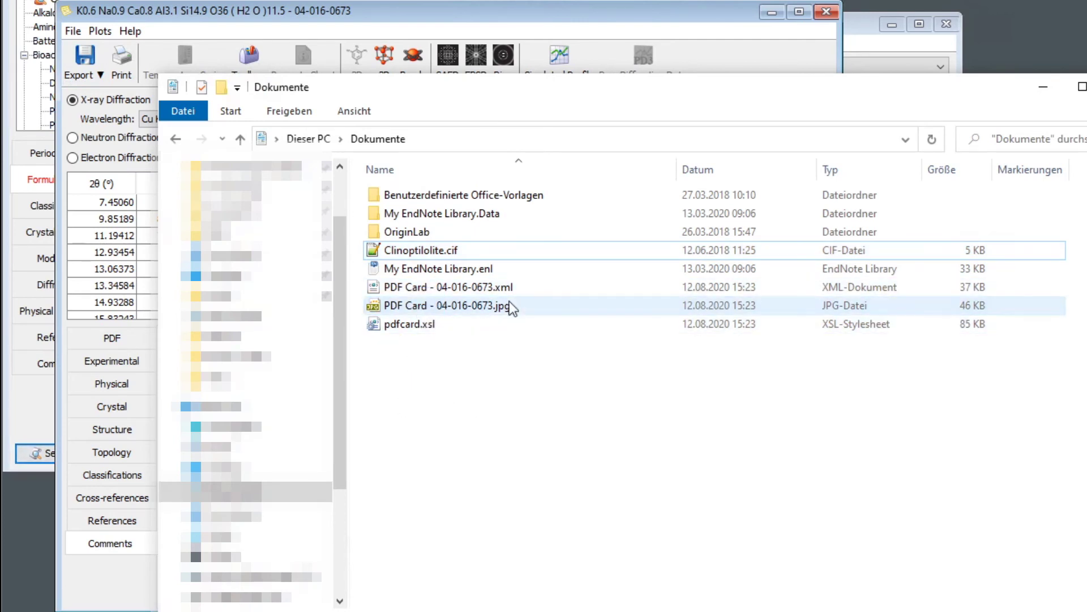
pyautogui.click(514, 289)
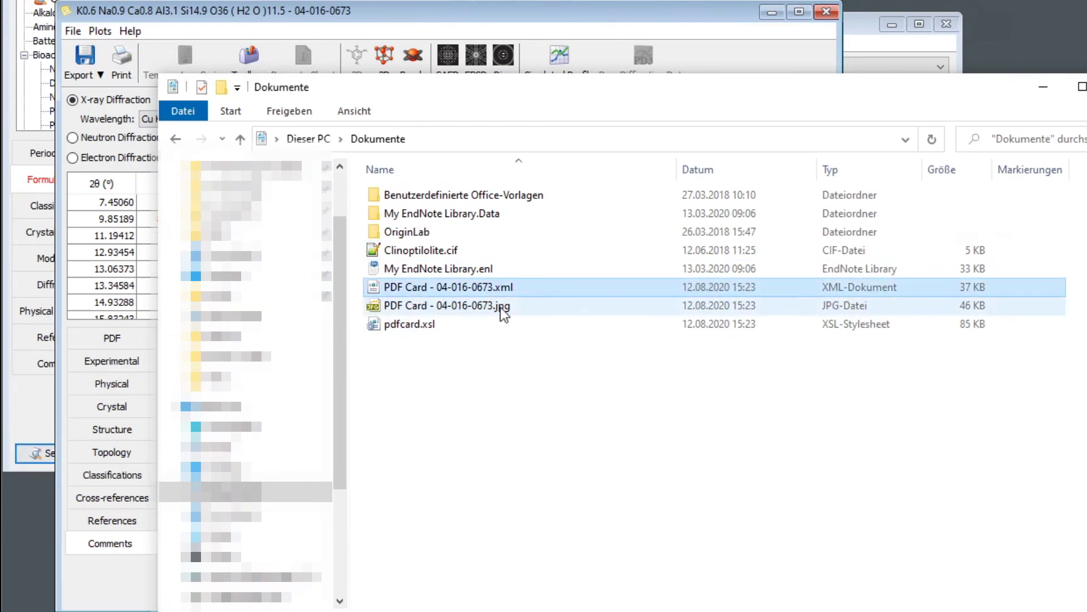
# Preview the JPG diffraction pattern, then select pdfcard.xsl and the XML card file.
pyautogui.doubleClick(502, 306)
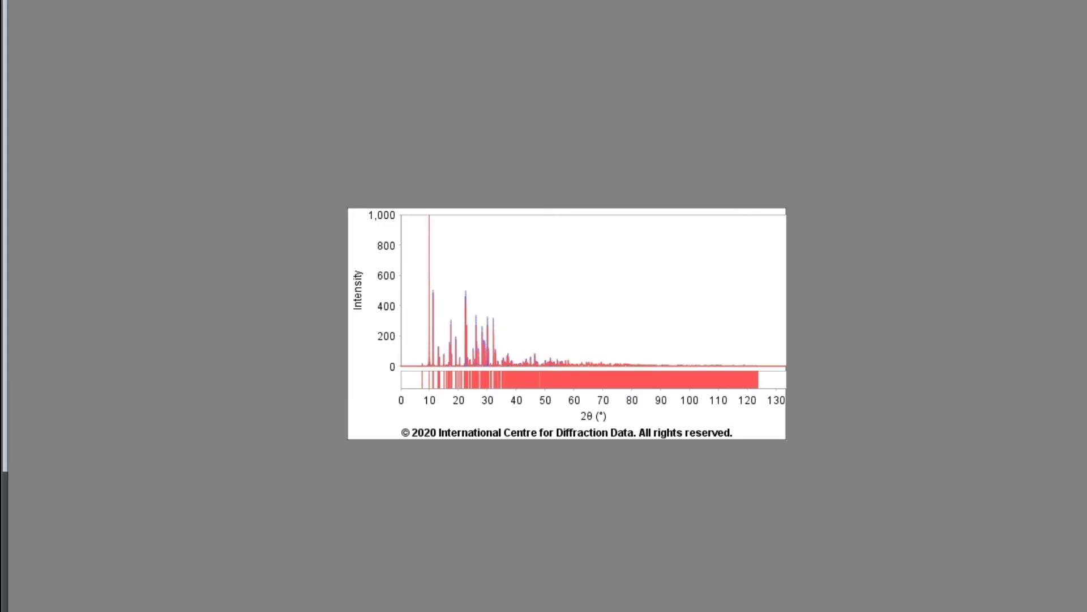
pyautogui.hotkey('alt', 'F4')
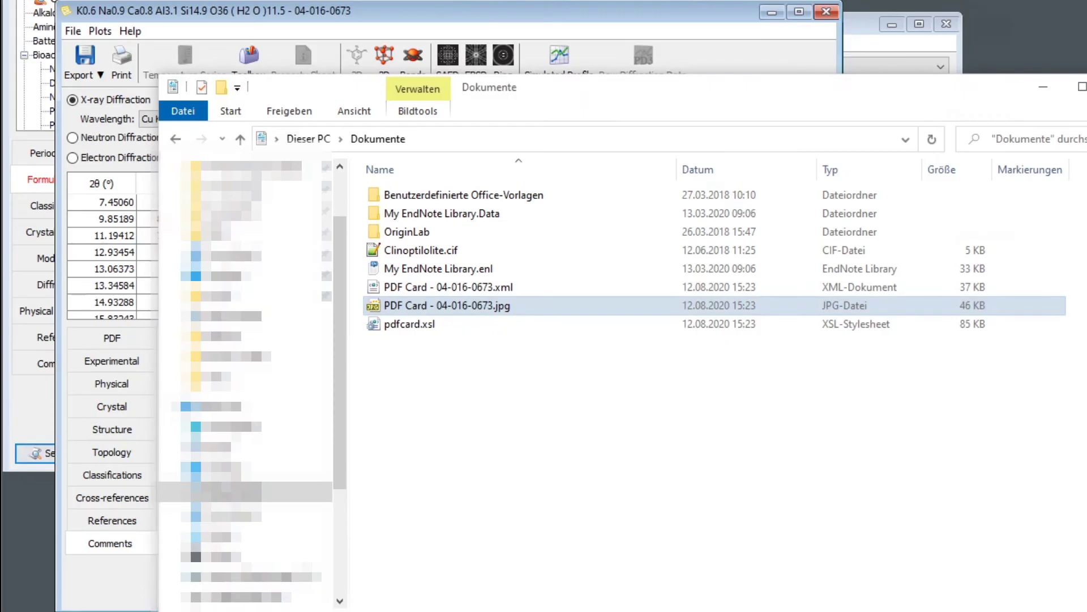
pyautogui.click(435, 325)
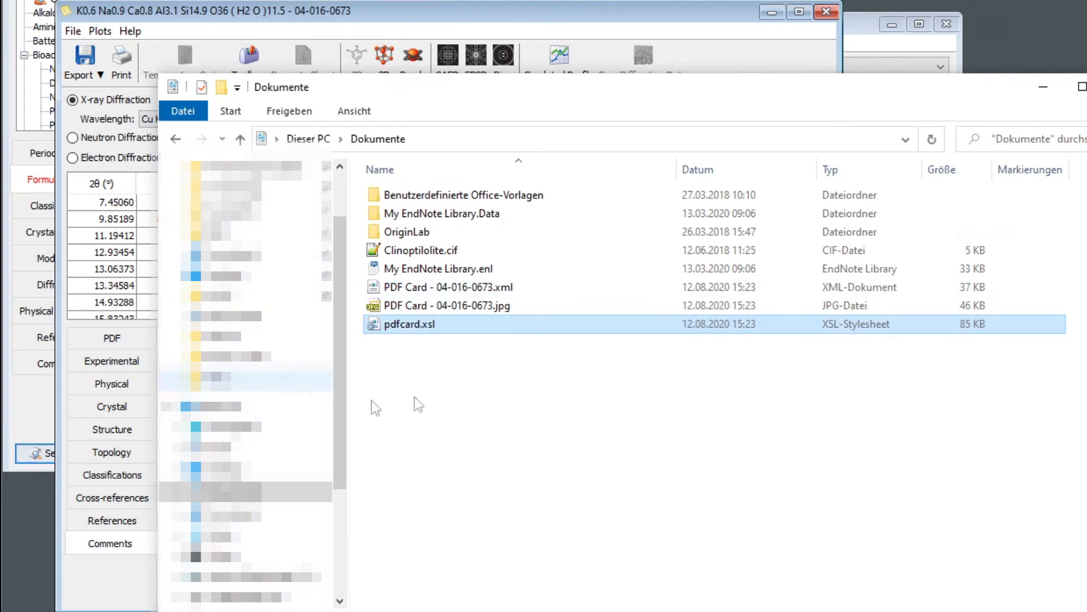
pyautogui.click(489, 287)
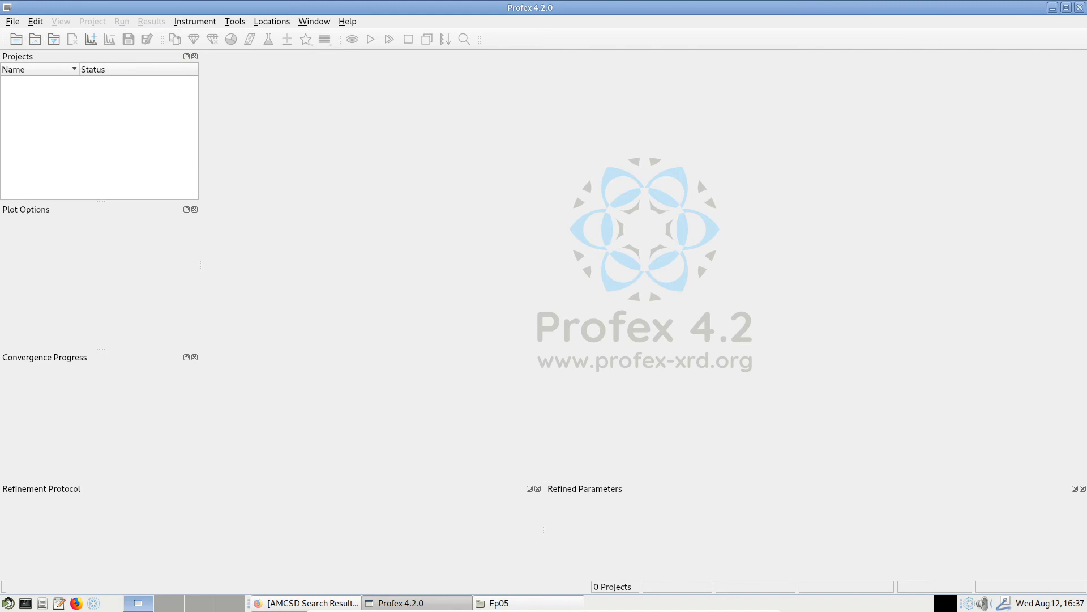
# Import PDF Card - 04-016-0673.xml as an ICDD XML structure file, converting it to ClinoptiloliteNa.
pyautogui.click(13, 23)
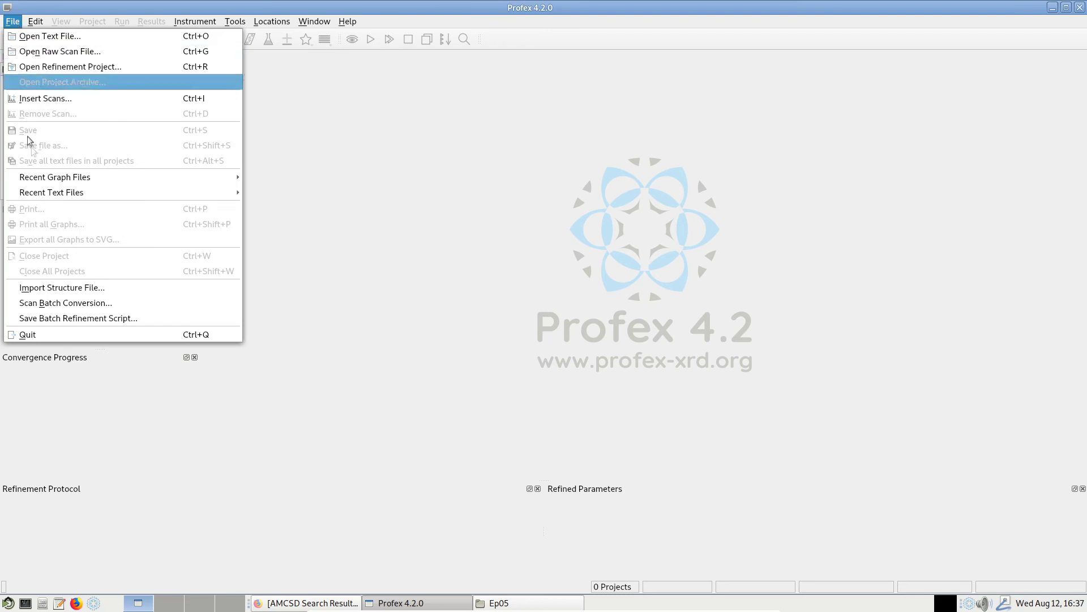
pyautogui.click(79, 289)
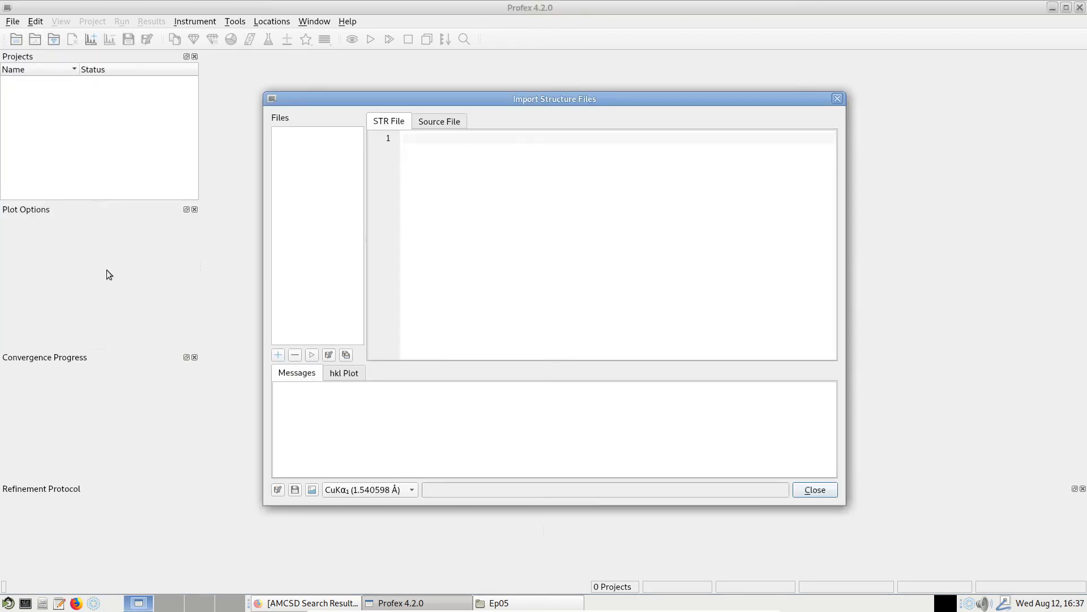
pyautogui.click(278, 356)
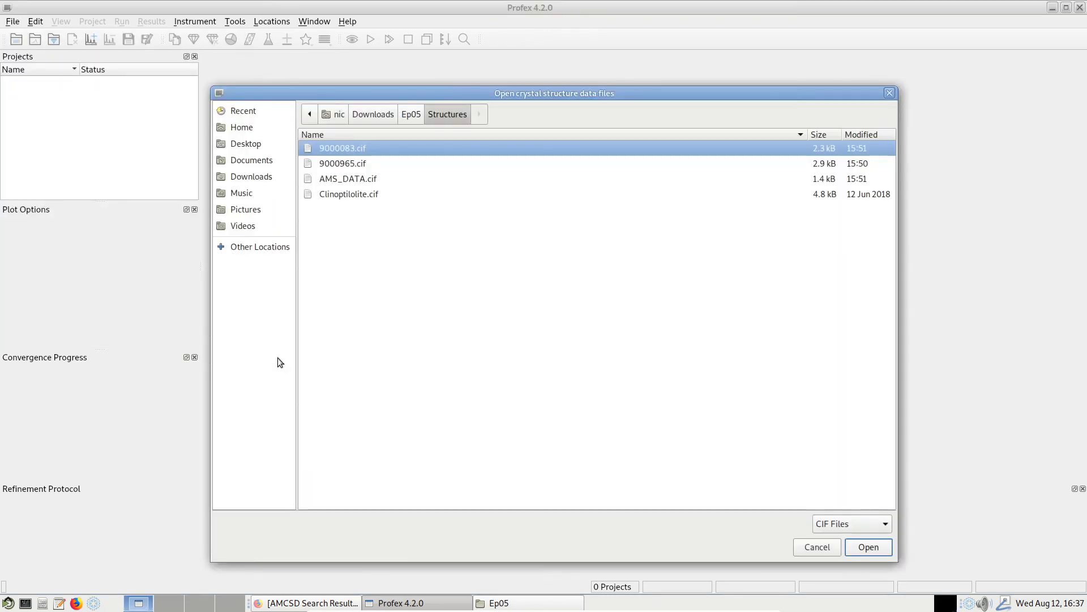
pyautogui.click(837, 525)
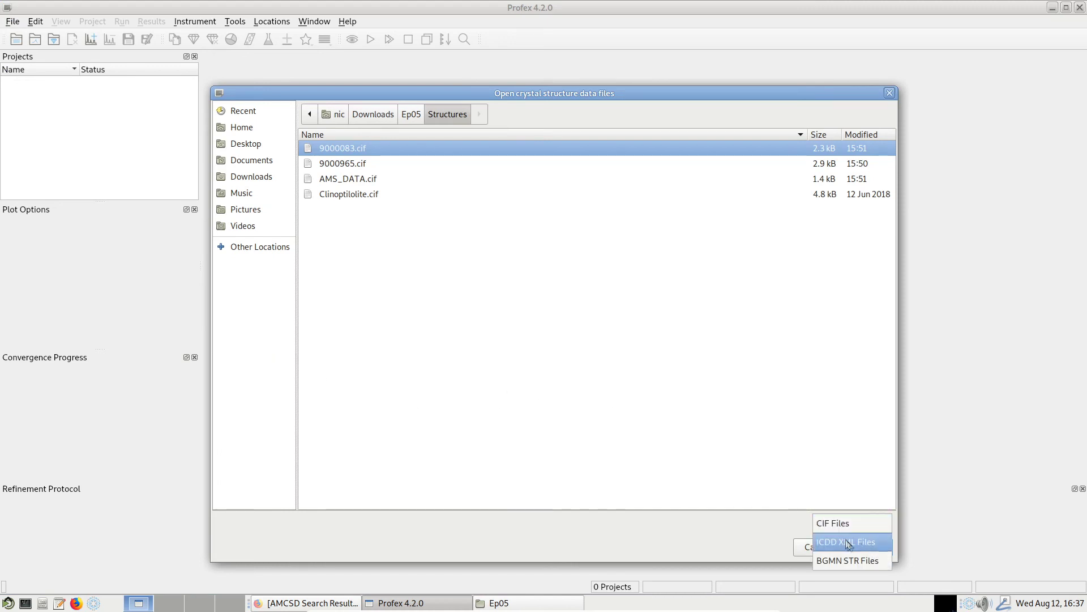
pyautogui.click(879, 543)
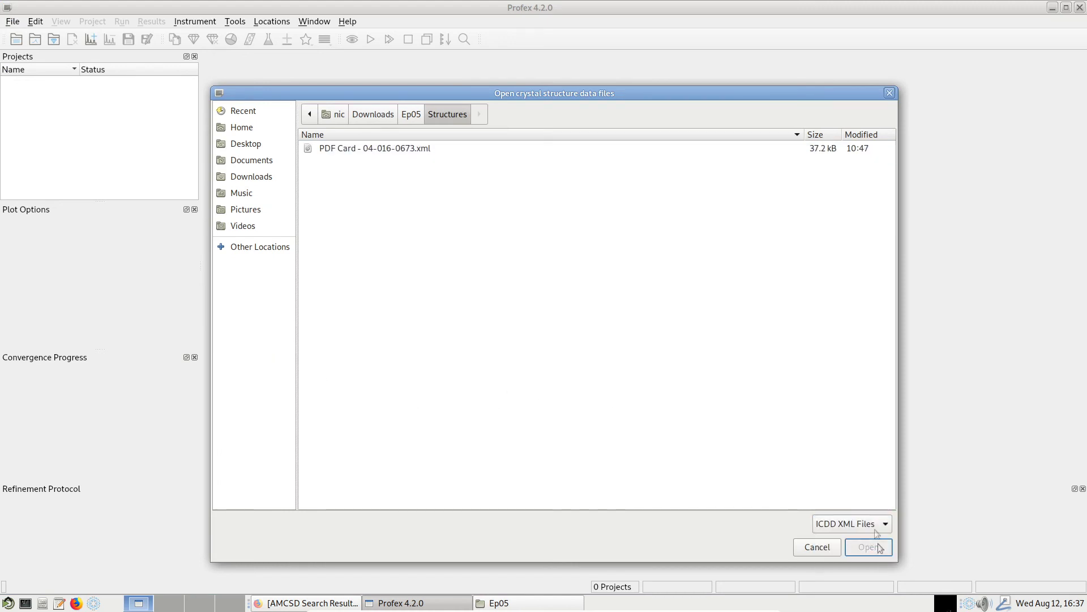
pyautogui.click(345, 148)
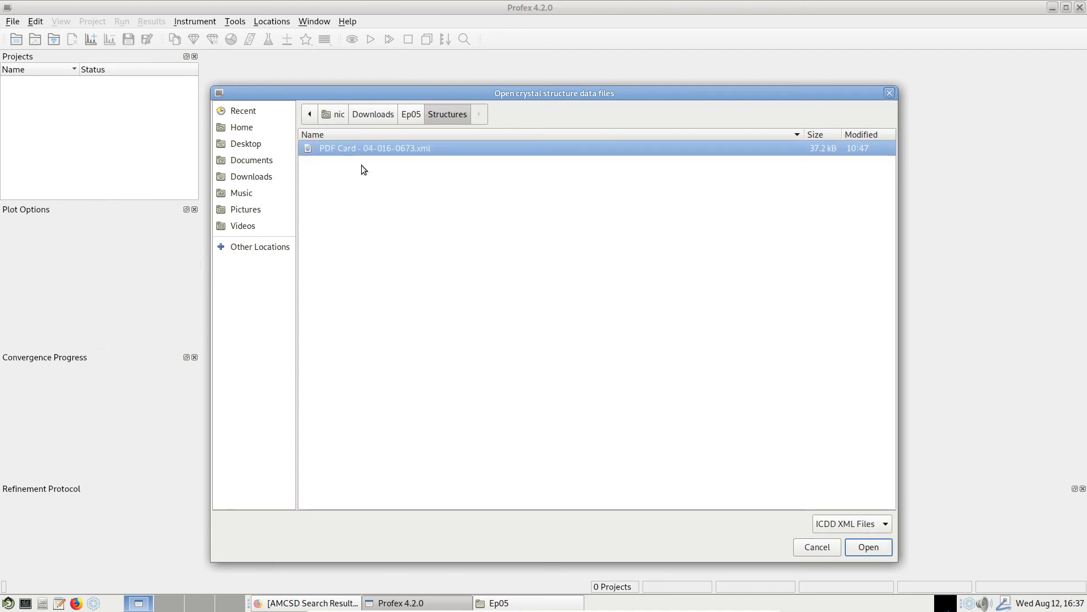
pyautogui.click(869, 548)
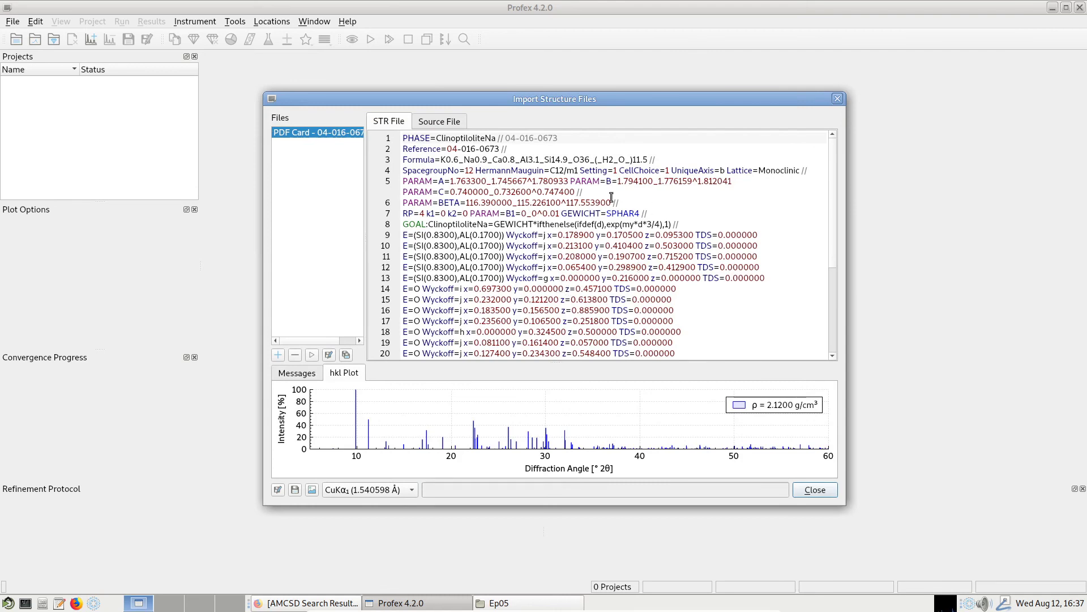
pyautogui.click(636, 203)
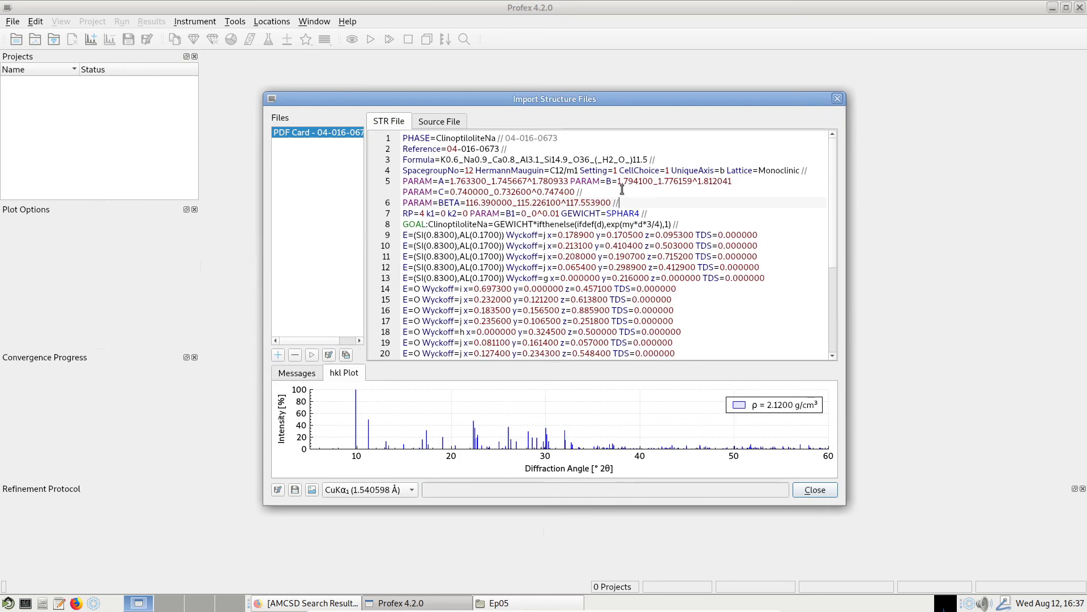
pyautogui.scroll(-3, 612, 189)
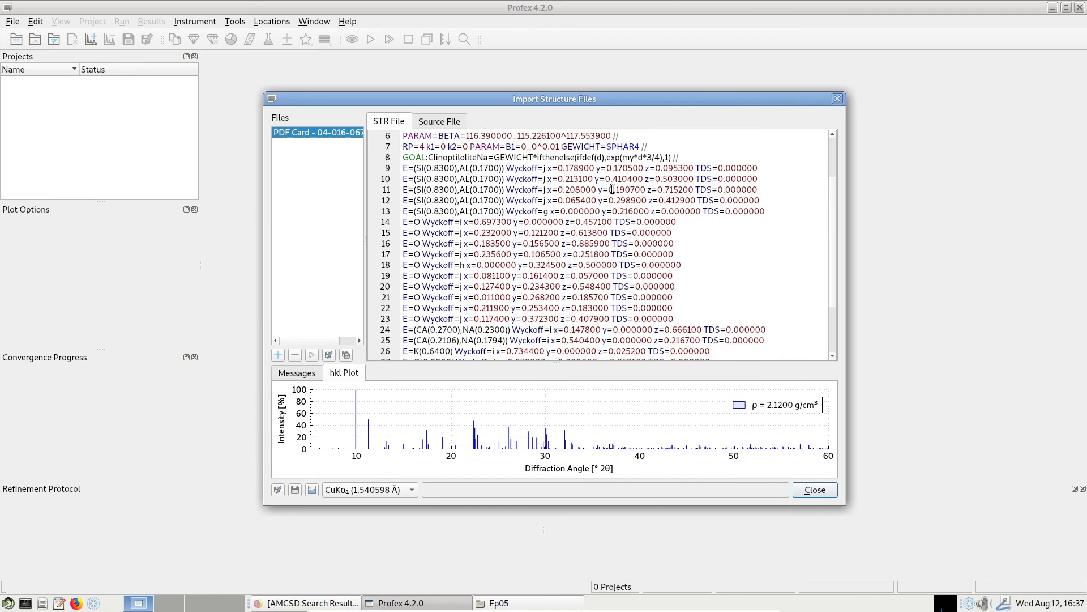
pyautogui.click(456, 125)
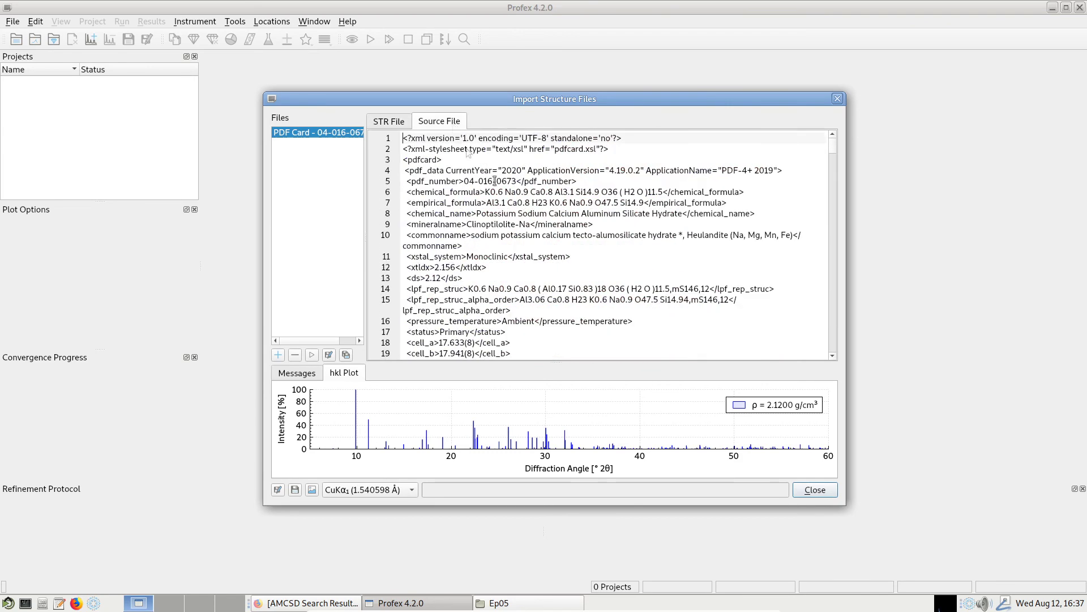
pyautogui.moveTo(832, 148); pyautogui.dragTo(834, 177)
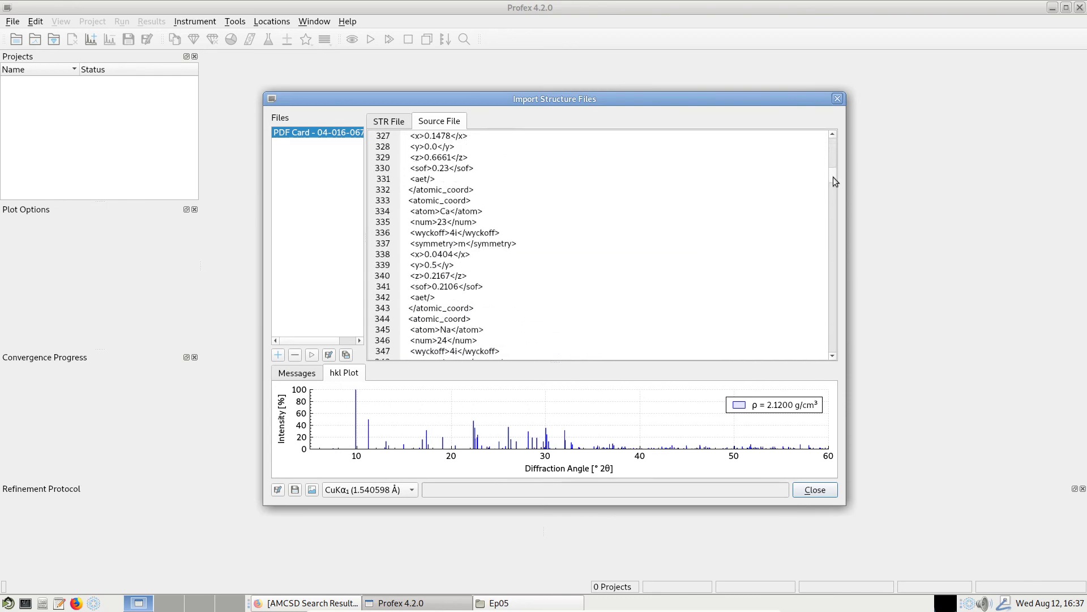
pyautogui.moveTo(834, 177); pyautogui.dragTo(834, 138)
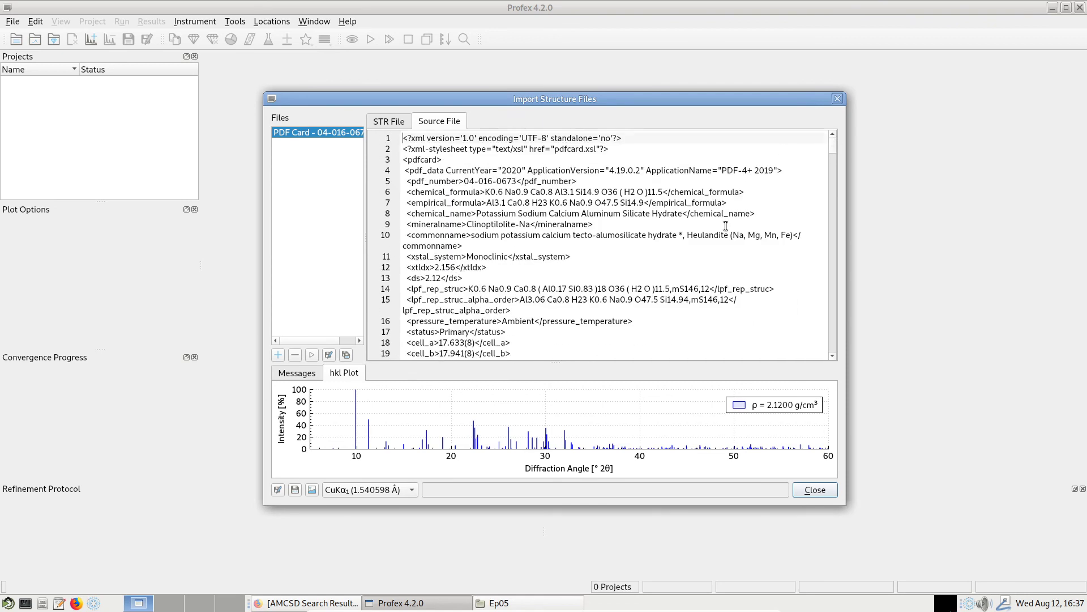
pyautogui.click(404, 122)
pyautogui.click(460, 190)
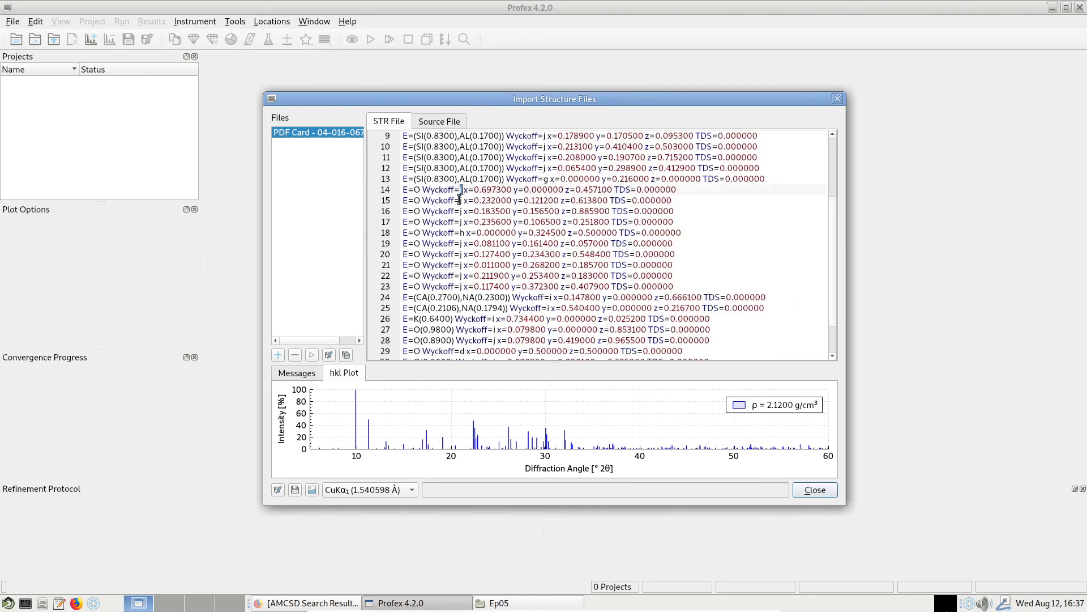
pyautogui.click(462, 200)
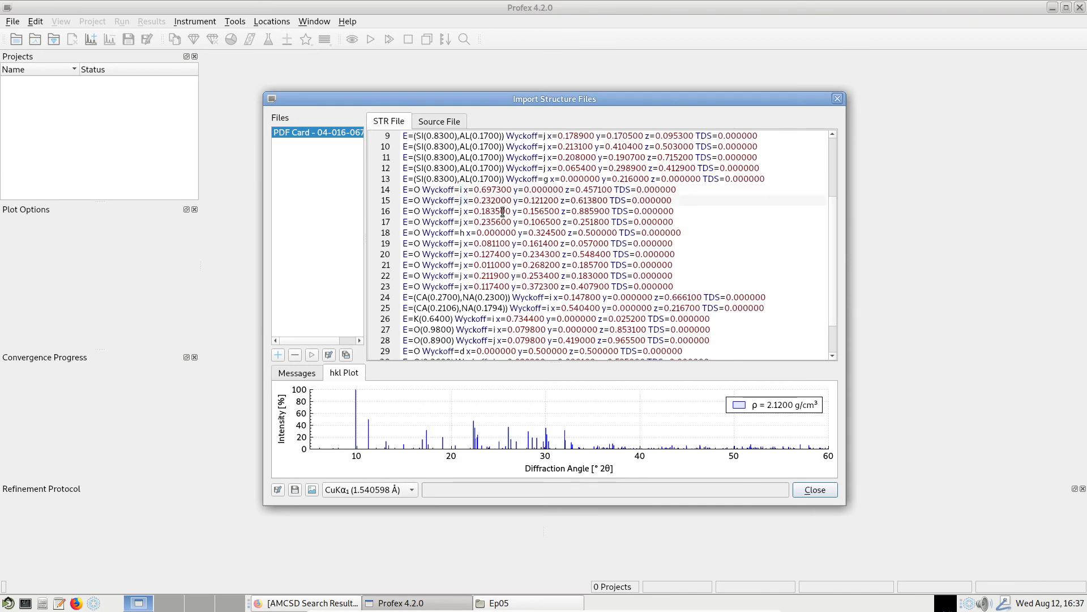
pyautogui.scroll(3, 503, 213)
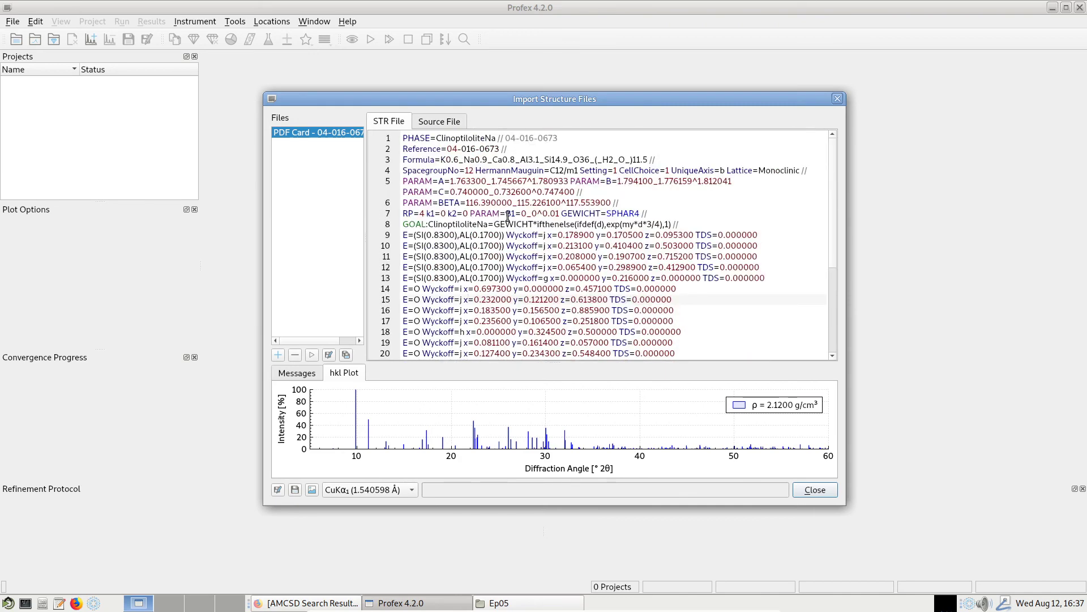
pyautogui.click(584, 170)
pyautogui.moveTo(580, 169); pyautogui.dragTo(618, 170)
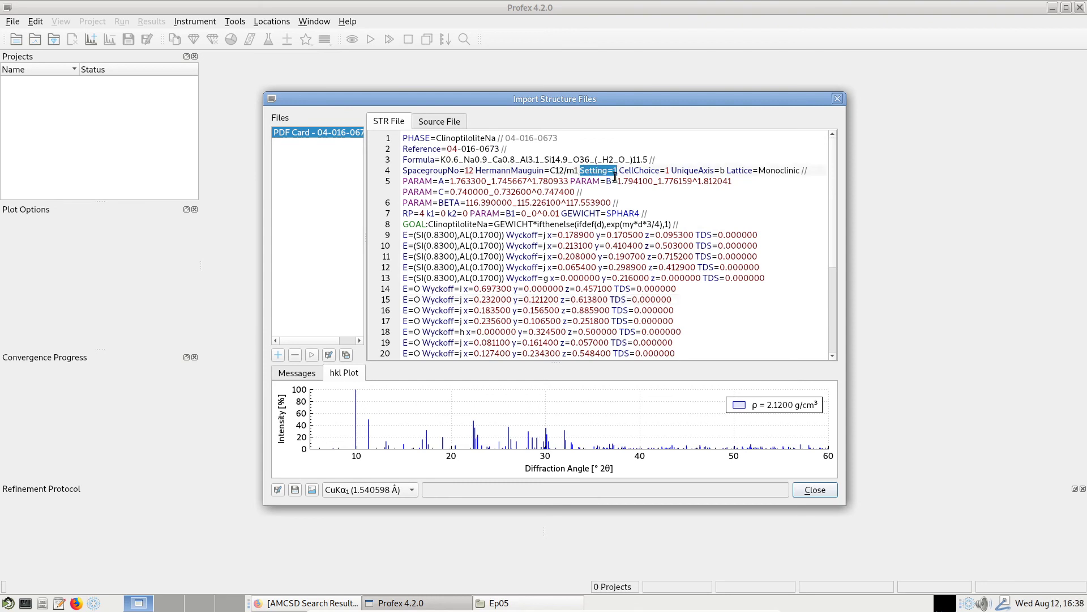
pyautogui.click(630, 181)
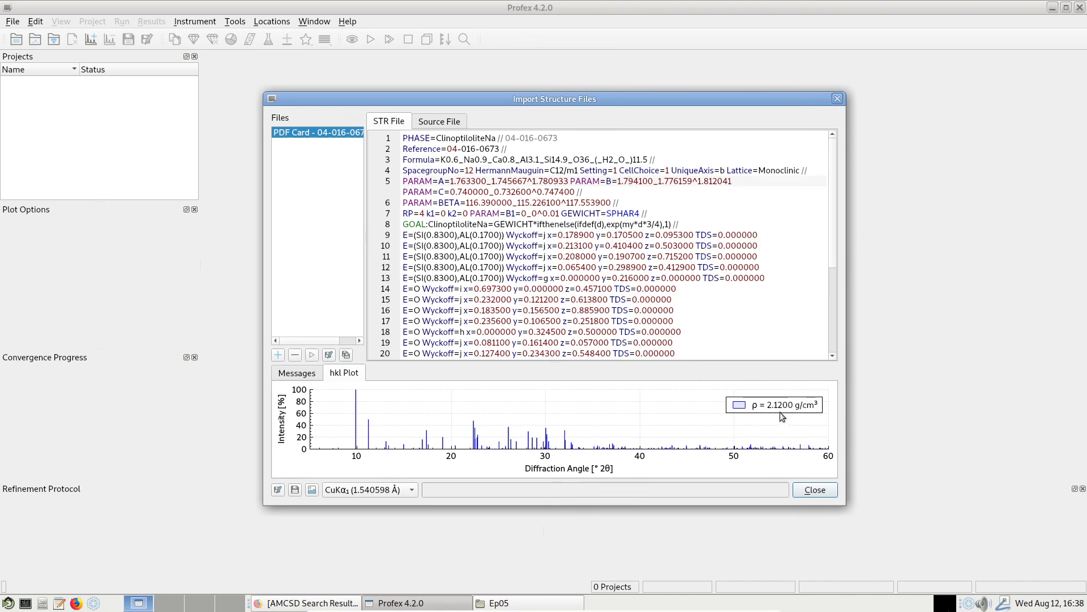
pyautogui.scroll(-4, 538, 199)
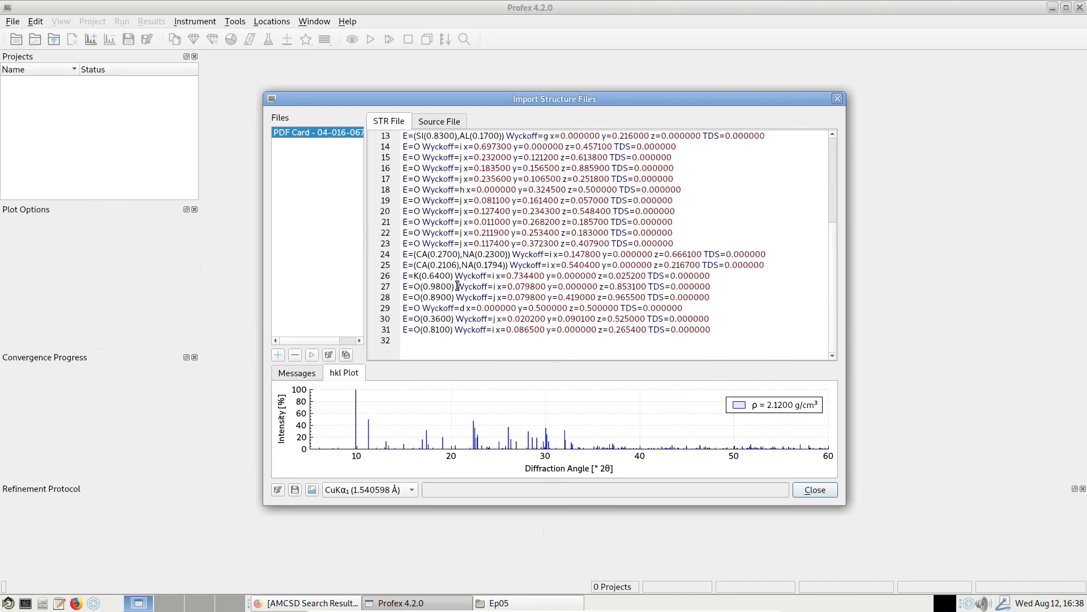
pyautogui.click(414, 286)
# Save the converted structure as clinoptilolite-PDF4.str and close the import window.
pyautogui.click(329, 355)
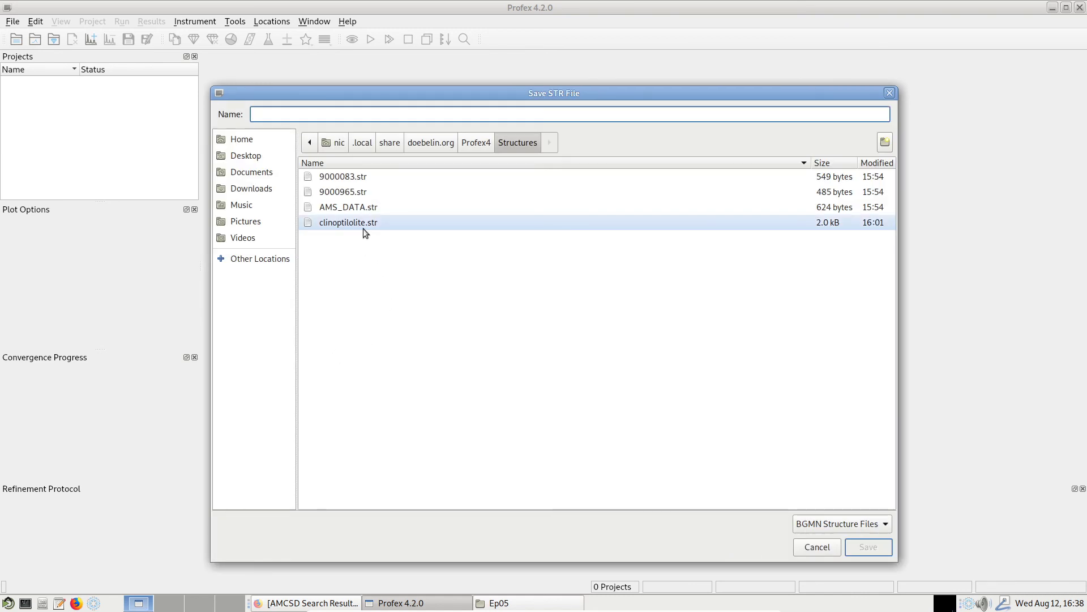
pyautogui.write('clinoptilolite-PDF4.s')
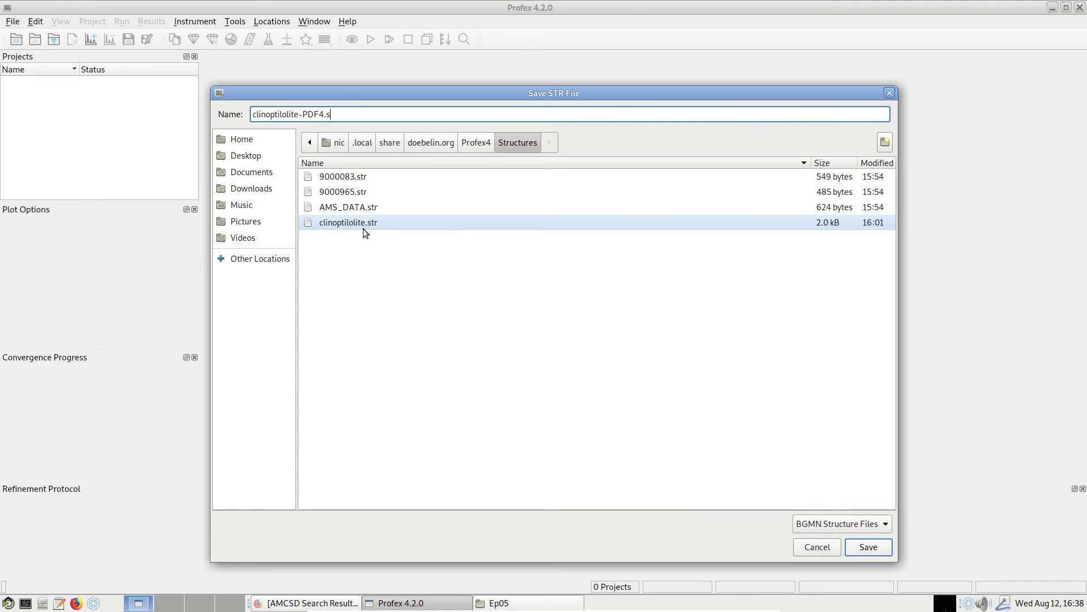
pyautogui.write('tr')
pyautogui.press('Return')
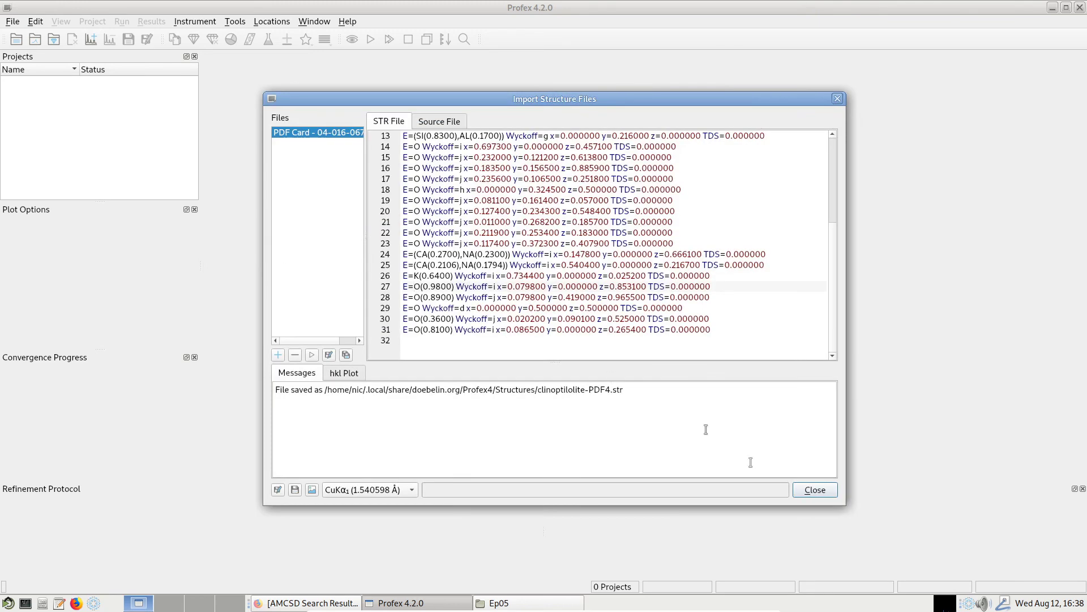
pyautogui.click(805, 491)
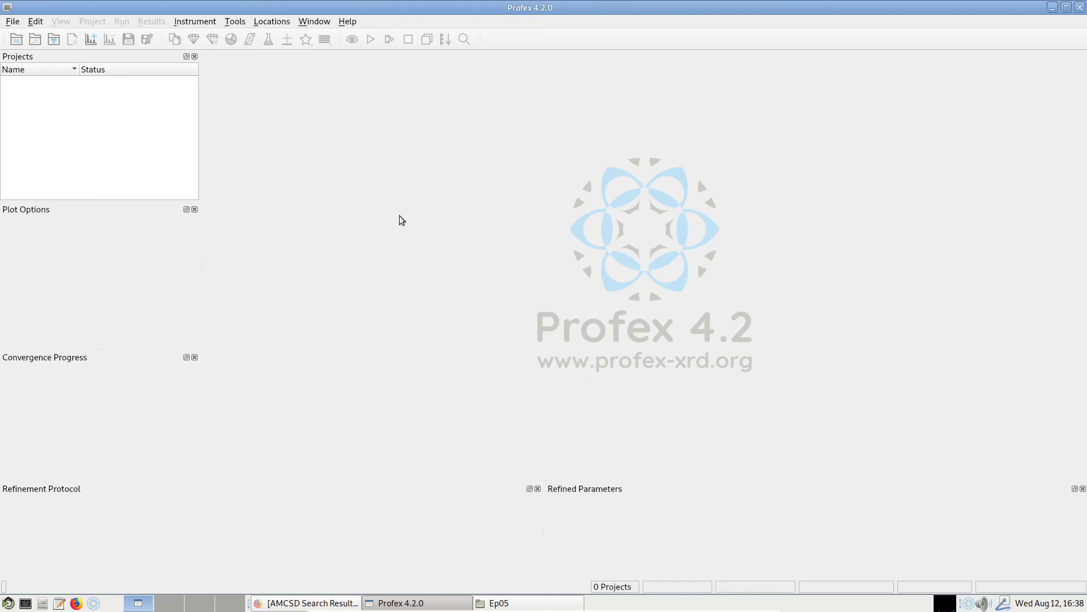
# Open the LaB6_Xpert_5-120 scan and overlay the pasted 9000083 reference peaks.
pyautogui.click(34, 39)
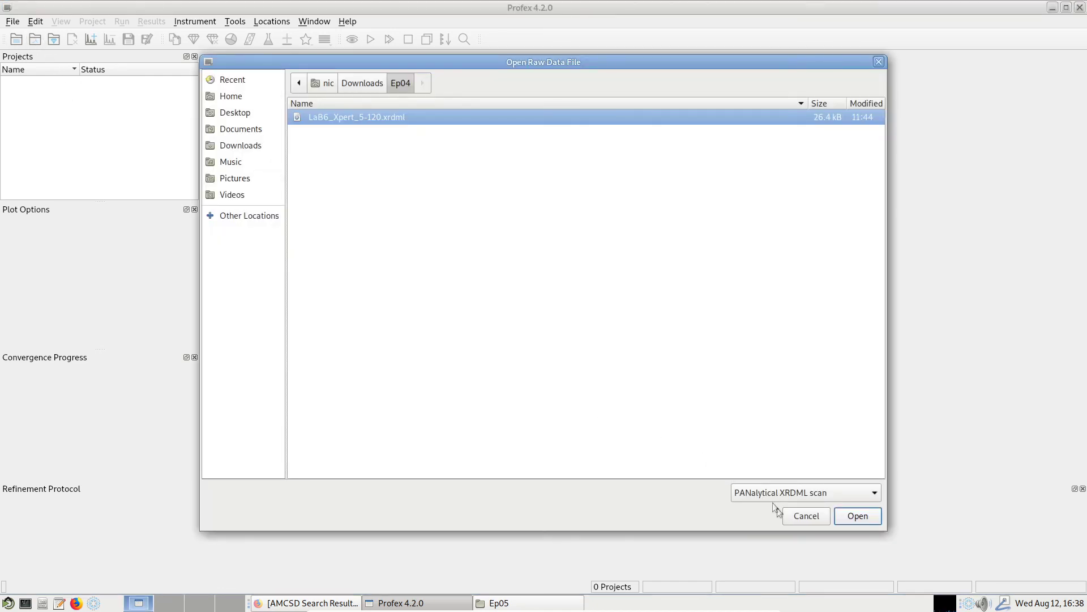
pyautogui.click(853, 517)
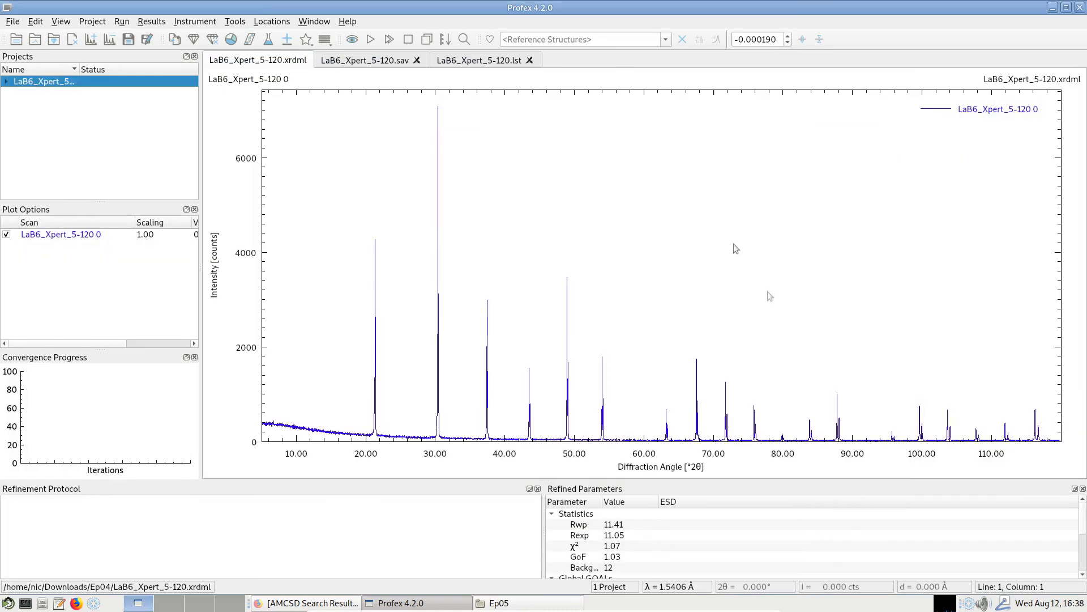
pyautogui.click(597, 44)
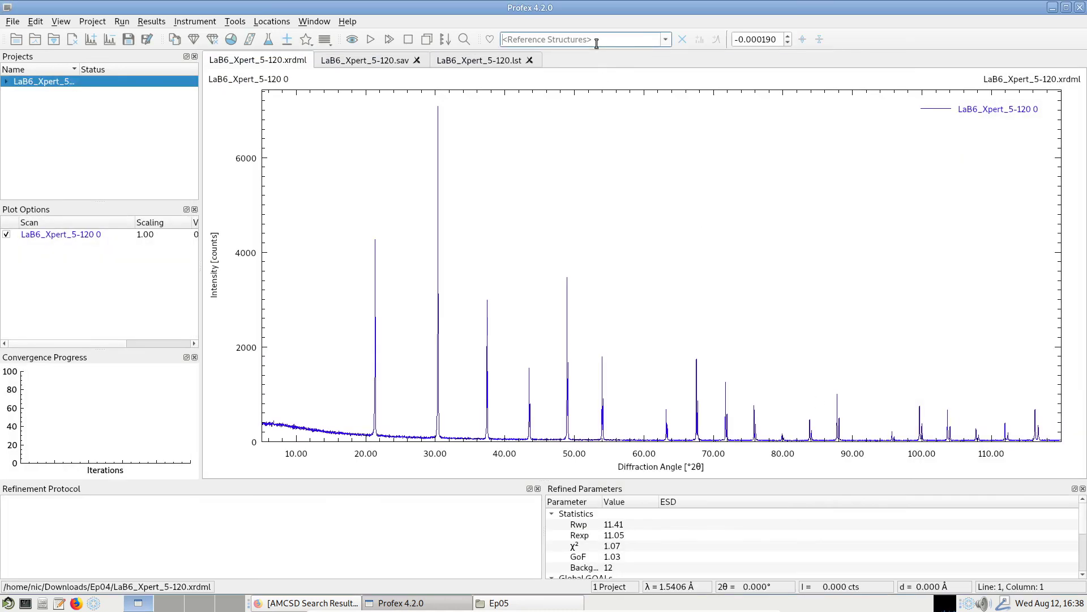
pyautogui.write('9000083')
pyautogui.press('Return')
# Overlay clinoptilolite-PDF4 reference peaks, toggling repeatedly with clinoptilolite to compare them.
pyautogui.hotkey('ctrl', 'a')
pyautogui.write('clinopti')
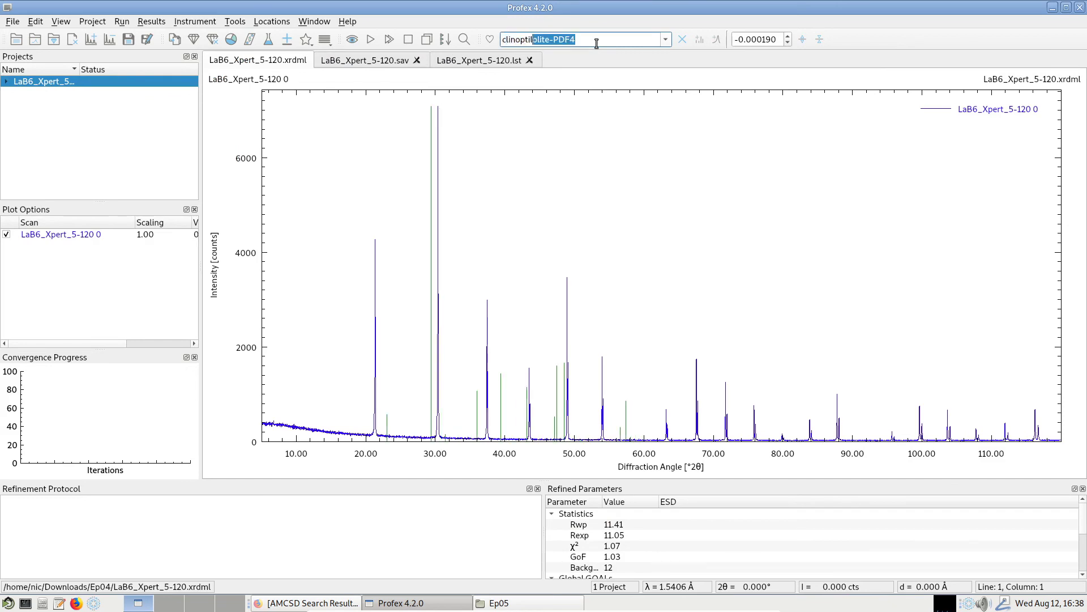
pyautogui.press('Return')
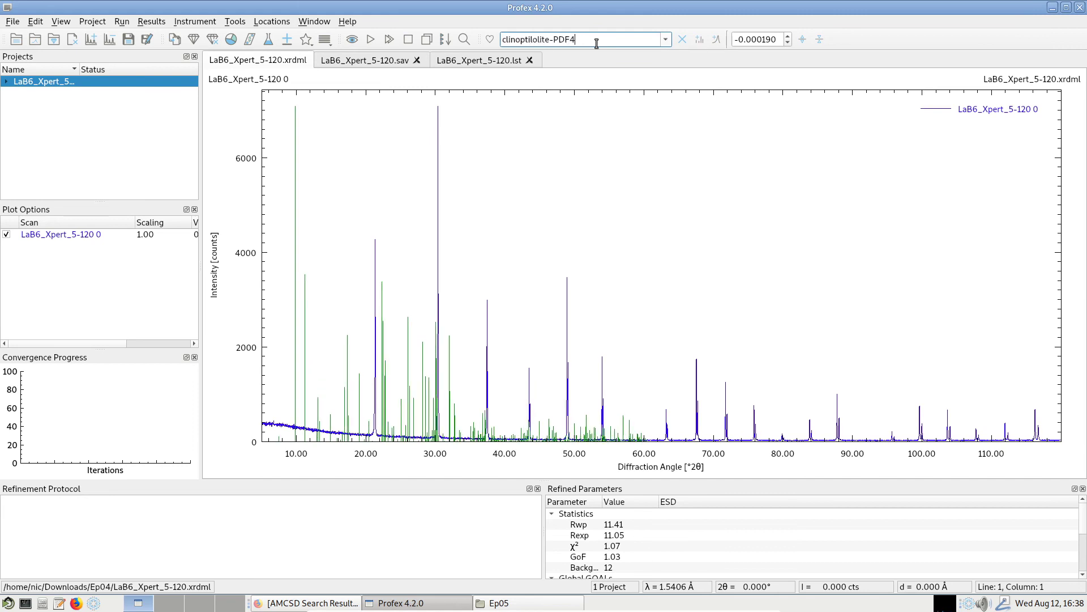
pyautogui.press('BackSpace')
pyautogui.press('BackSpace')
pyautogui.press('BackSpace')
pyautogui.press('BackSpace')
pyautogui.press('BackSpace')
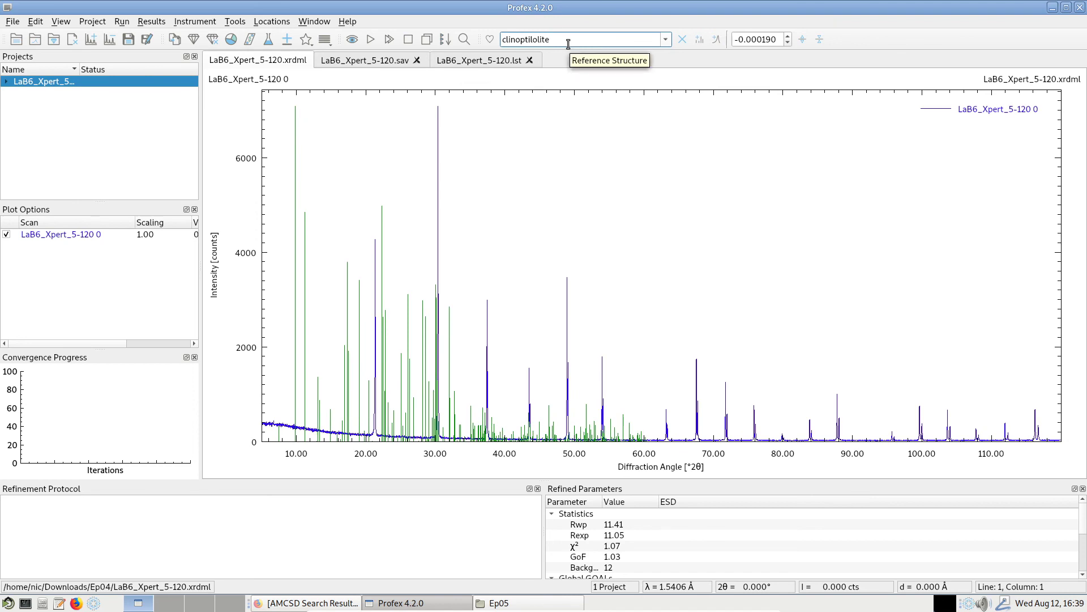
pyautogui.write('-PDF4')
pyautogui.press('BackSpace')
pyautogui.press('BackSpace')
pyautogui.press('BackSpace')
pyautogui.press('BackSpace')
pyautogui.press('BackSpace')
pyautogui.write('-PDF4')
pyautogui.press('BackSpace')
pyautogui.press('BackSpace')
pyautogui.press('BackSpace')
pyautogui.press('BackSpace')
pyautogui.press('BackSpace')
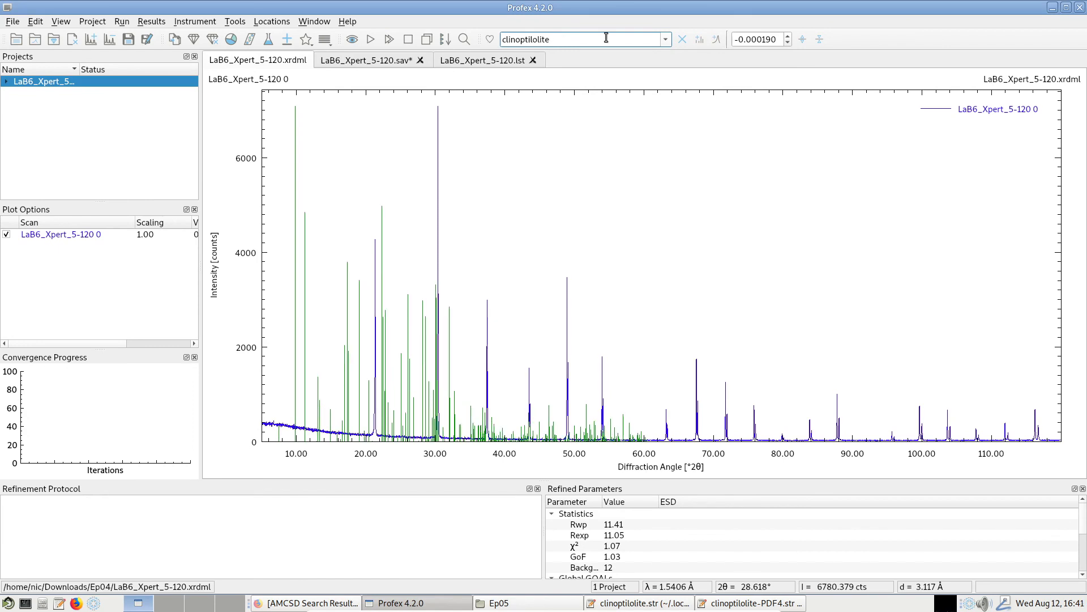
pyautogui.write('-PDF4')
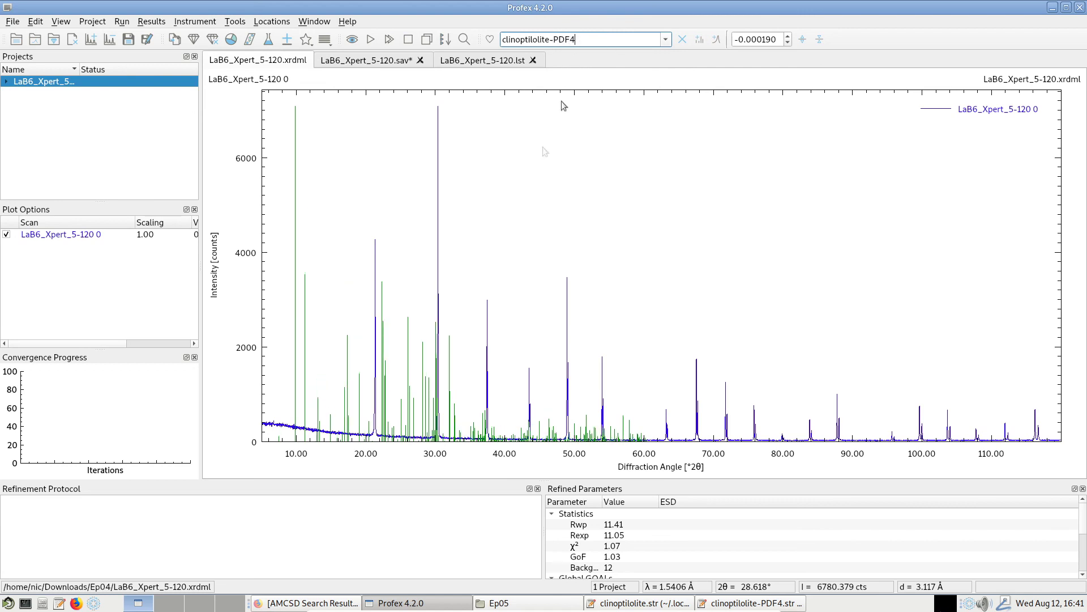
# Open clinoptilolite.str and clinoptilolite-PDF4.str in Pluma and compare the silicon occupancies.
pyautogui.click(642, 603)
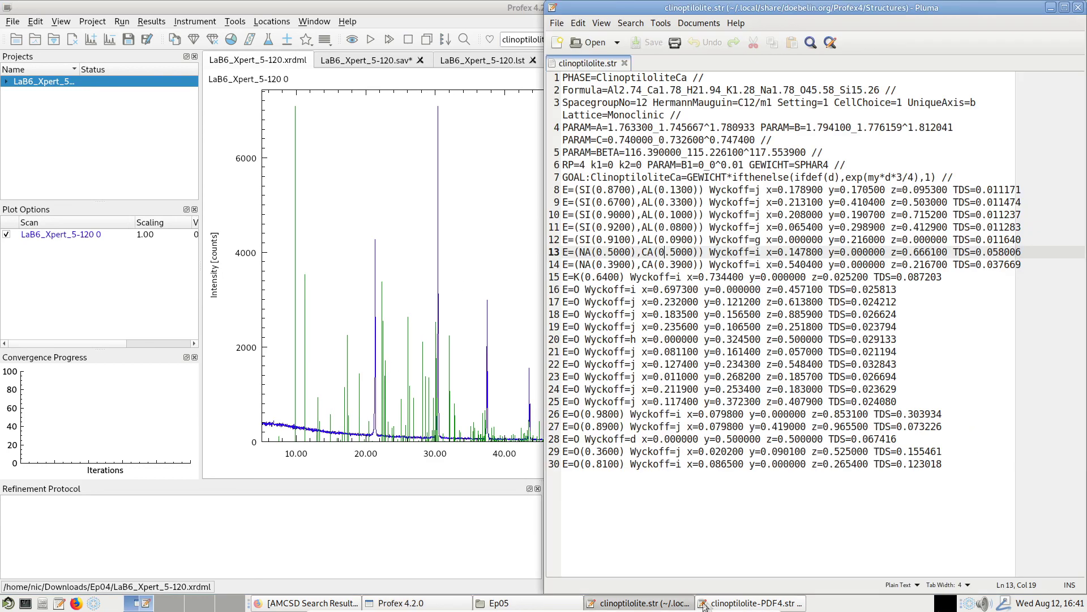
pyautogui.click(752, 603)
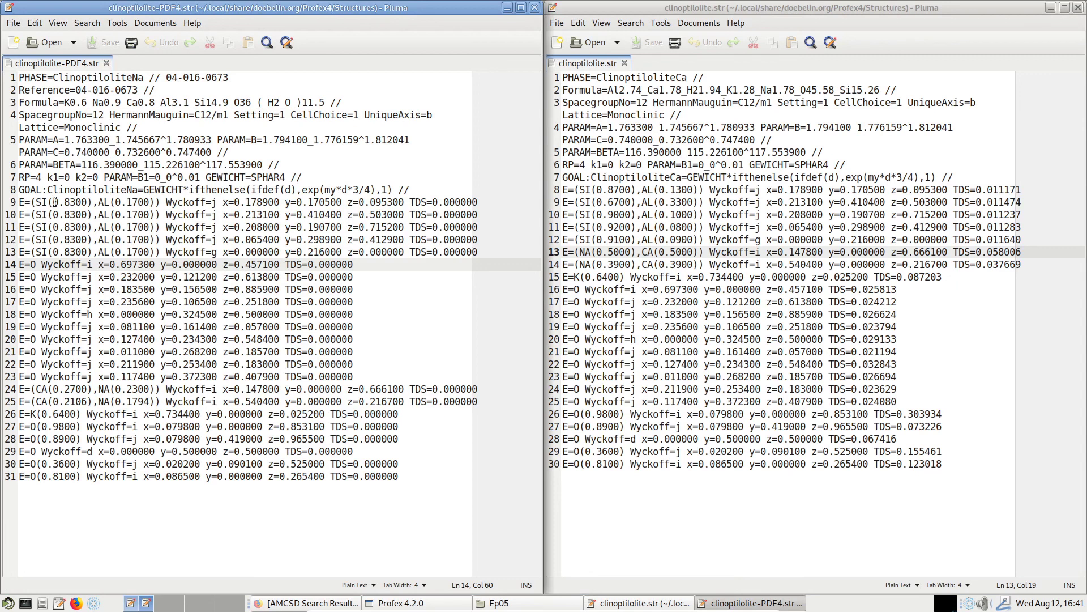
pyautogui.moveTo(54, 203); pyautogui.dragTo(69, 203)
pyautogui.click(616, 191)
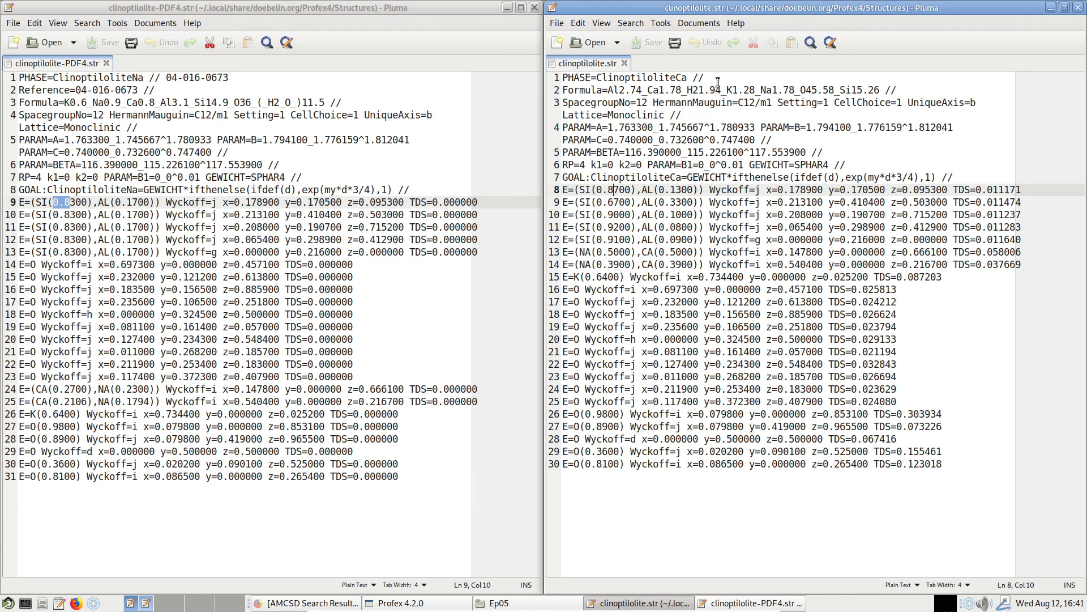
# Compare the phase name line and the TDS values on lines 8 and 9.
pyautogui.click(235, 78)
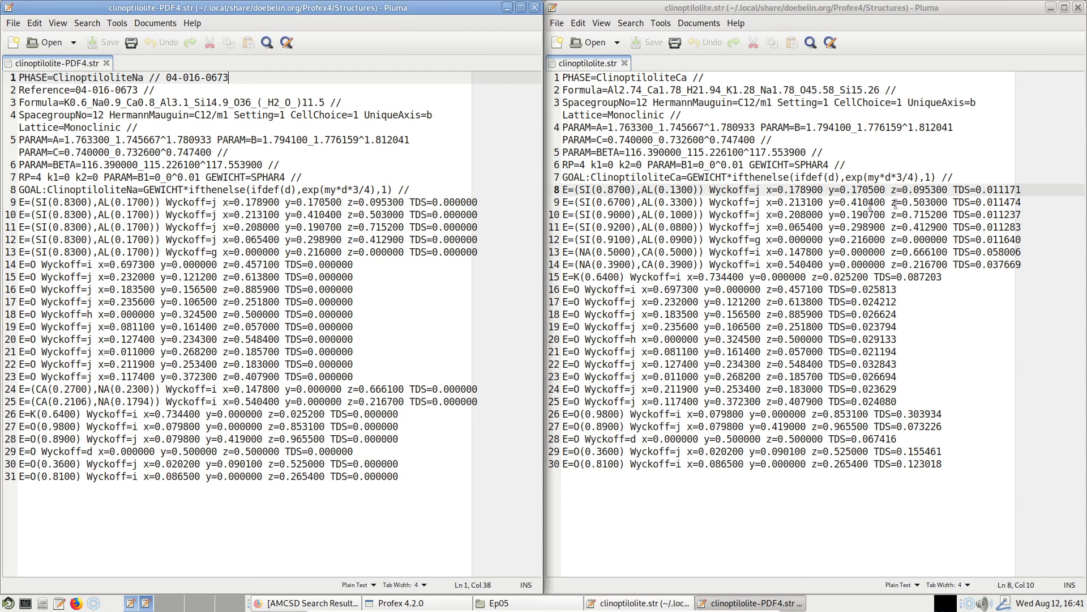
pyautogui.click(987, 189)
pyautogui.moveTo(987, 189); pyautogui.dragTo(1013, 190)
pyautogui.click(1006, 189)
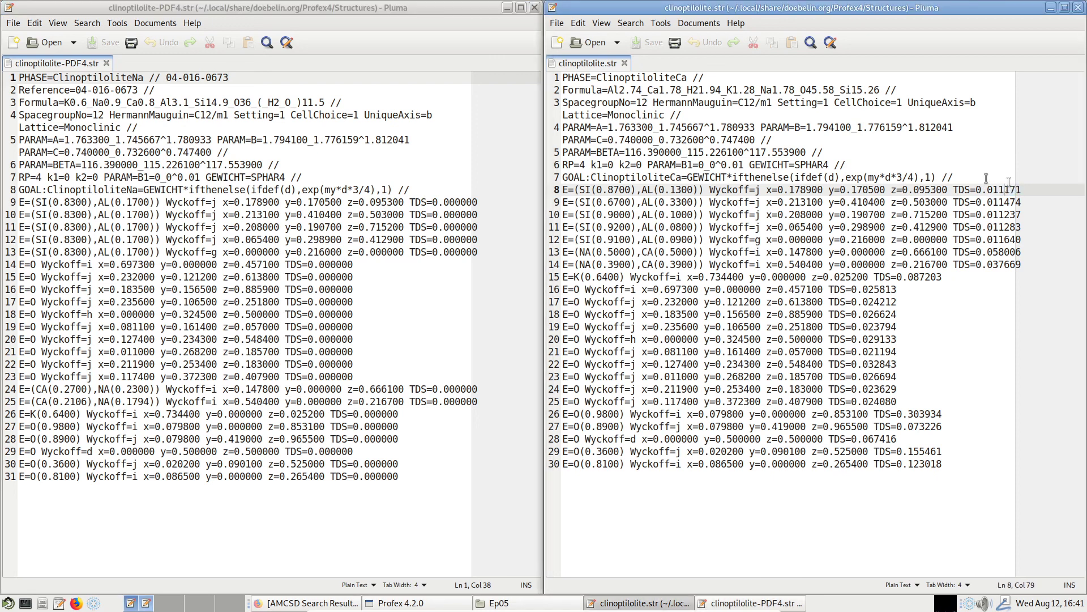
pyautogui.click(444, 202)
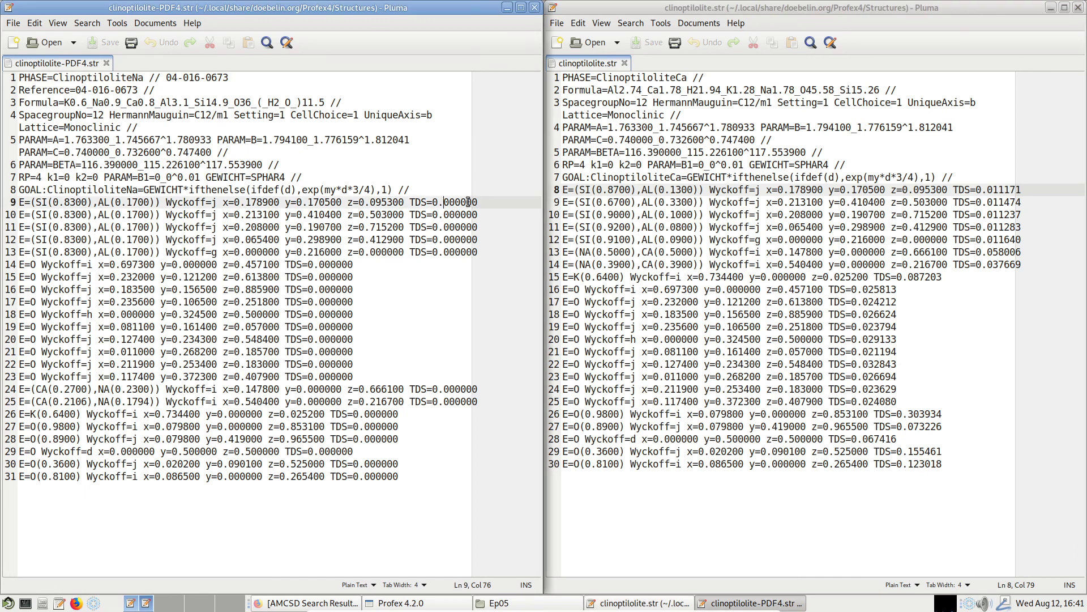